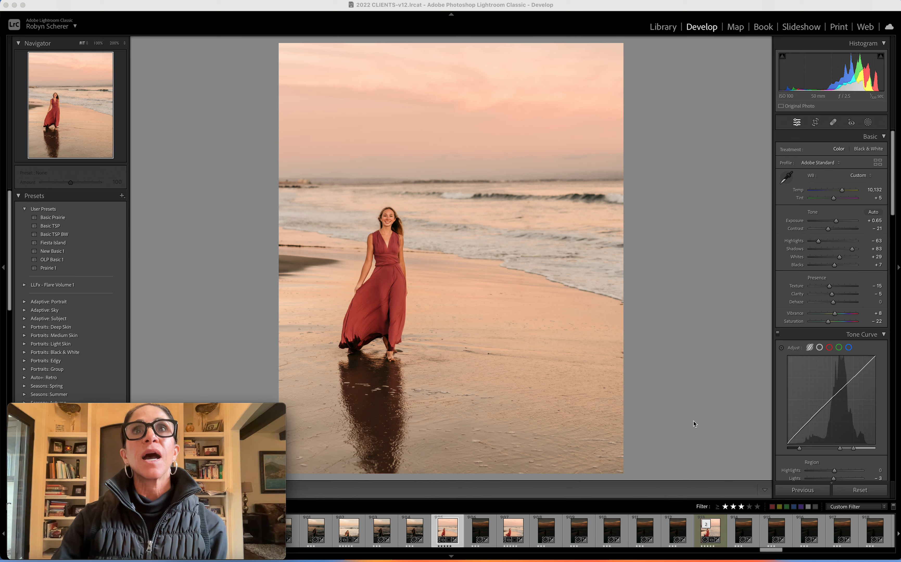
- Open the preceding photo of the woman in the green dress, reset its edits and apply the Basic TSP preset
click(678, 385)
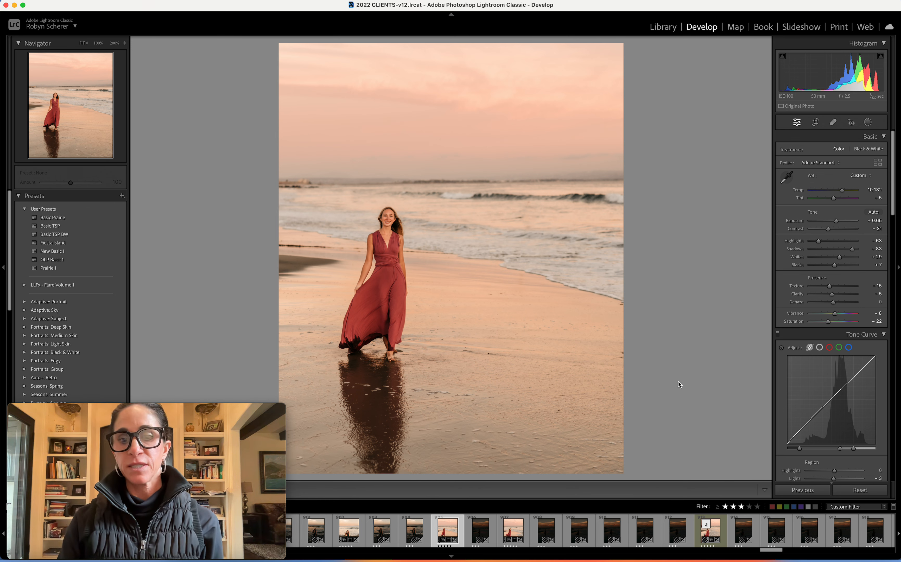
key(Left)
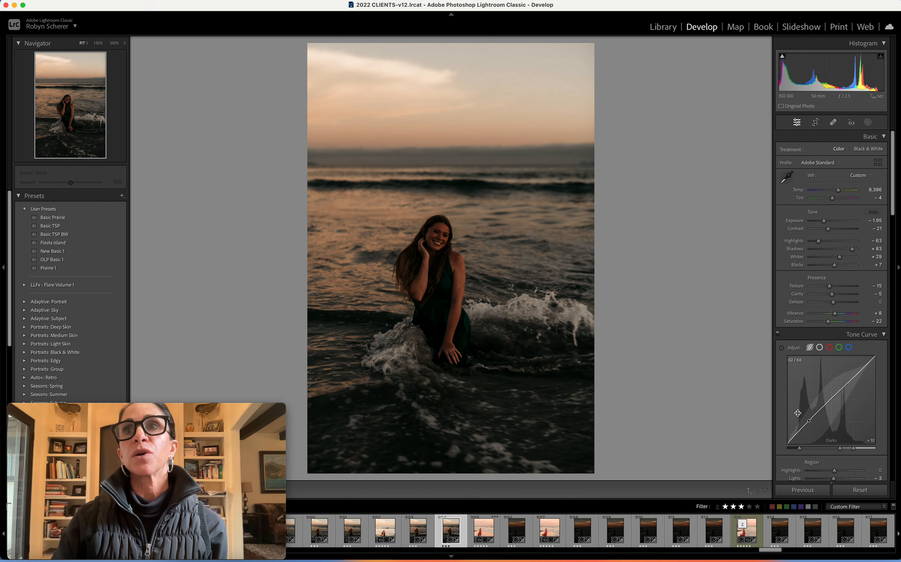
click(859, 490)
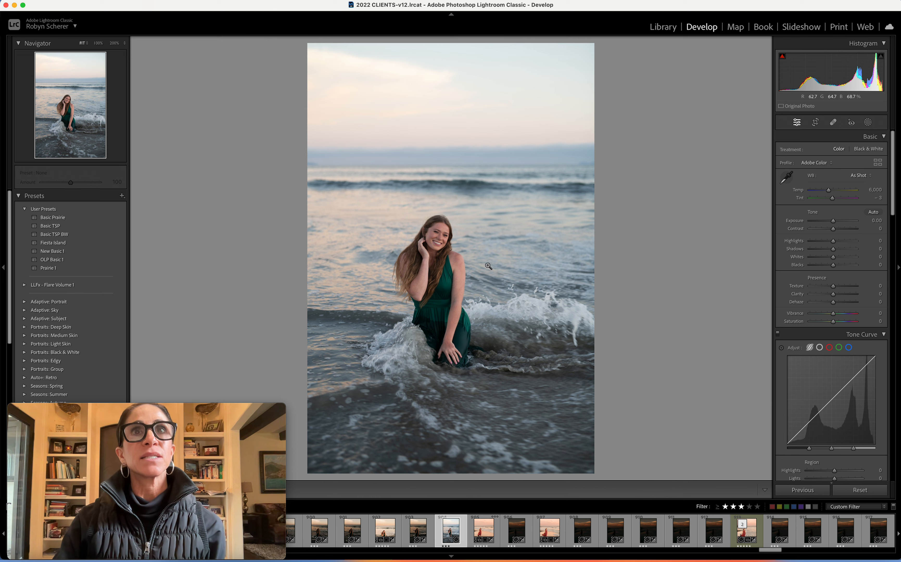
click(92, 227)
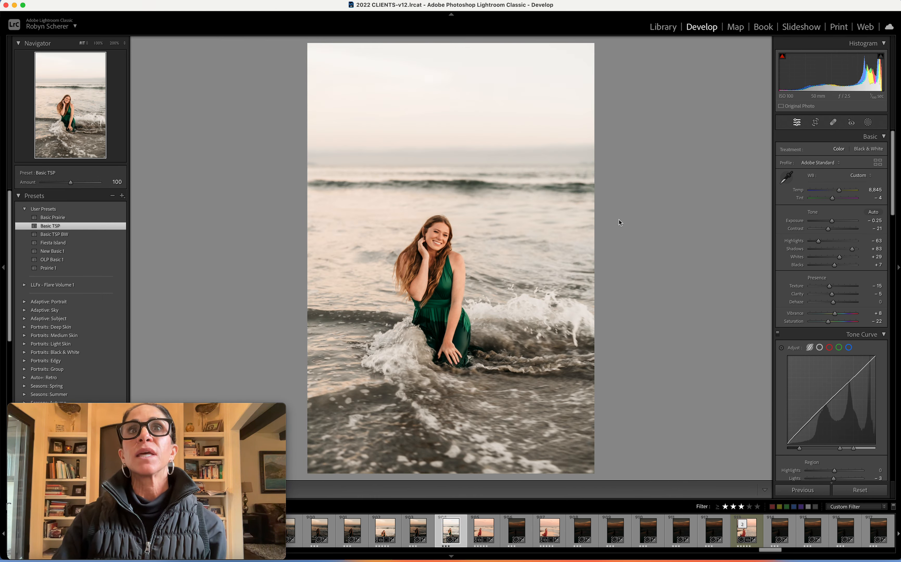
- Sample the white balance from the white wave foam beside the woman, then warm the temperature to 11,379
click(786, 178)
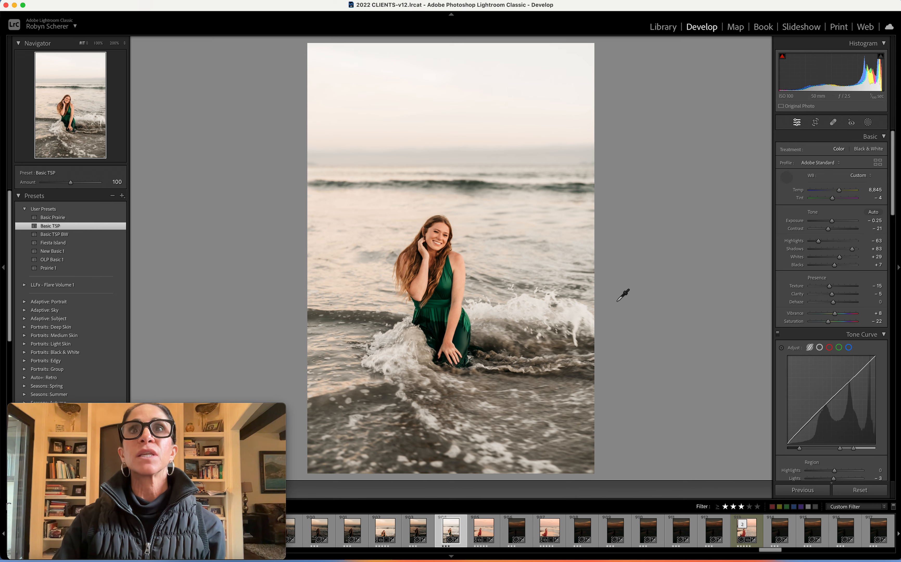
click(572, 316)
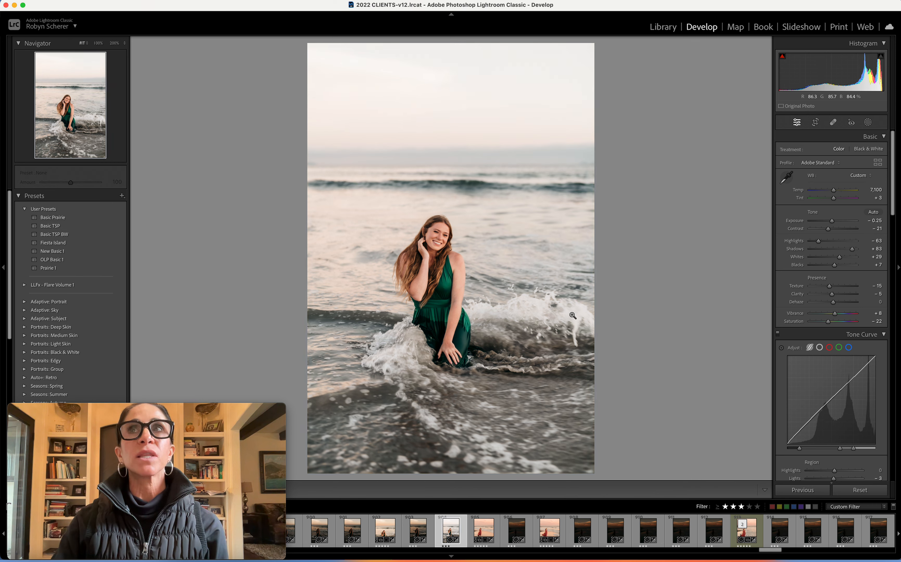
drag(833, 190, 843, 190)
- Start cropping the photo at the 4 x 5 / 8 x 10 aspect ratio and tighten the frame slightly
click(815, 123)
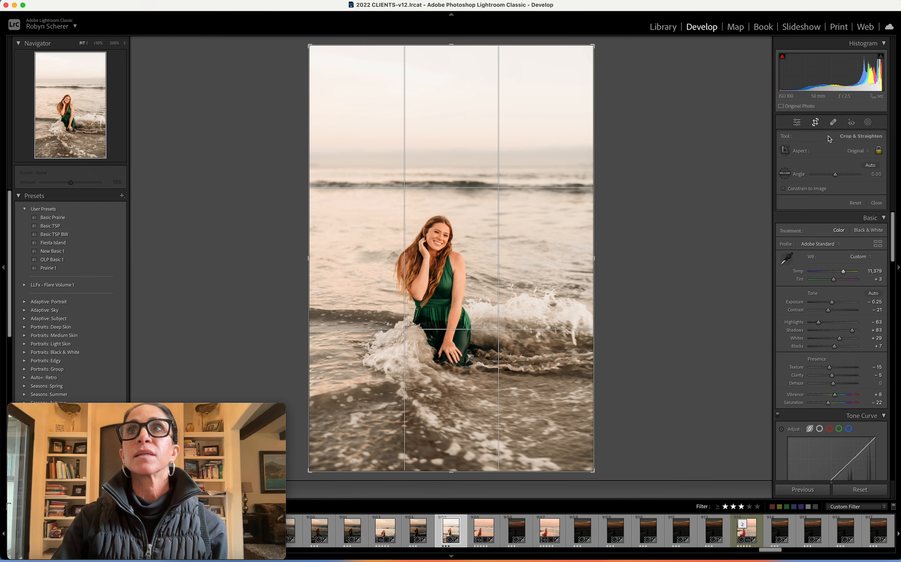
click(857, 151)
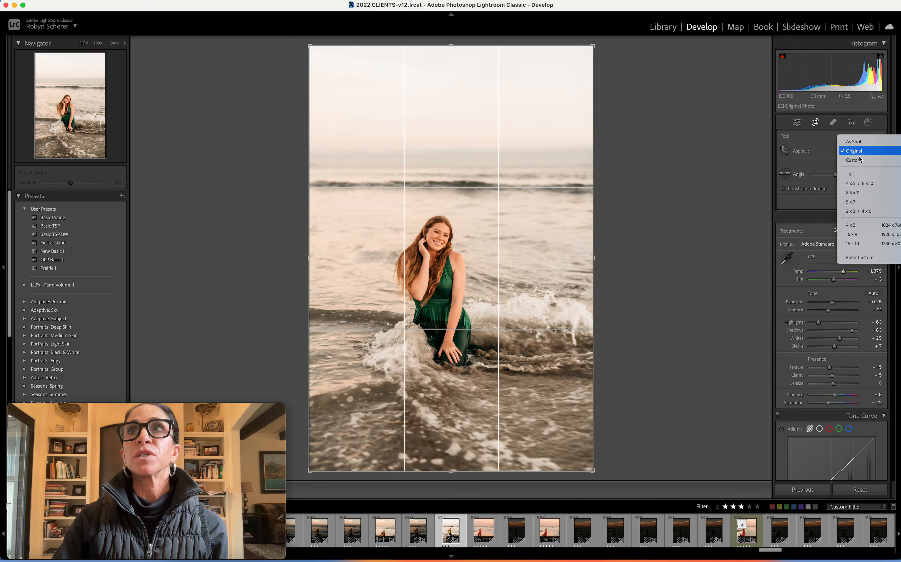
click(858, 183)
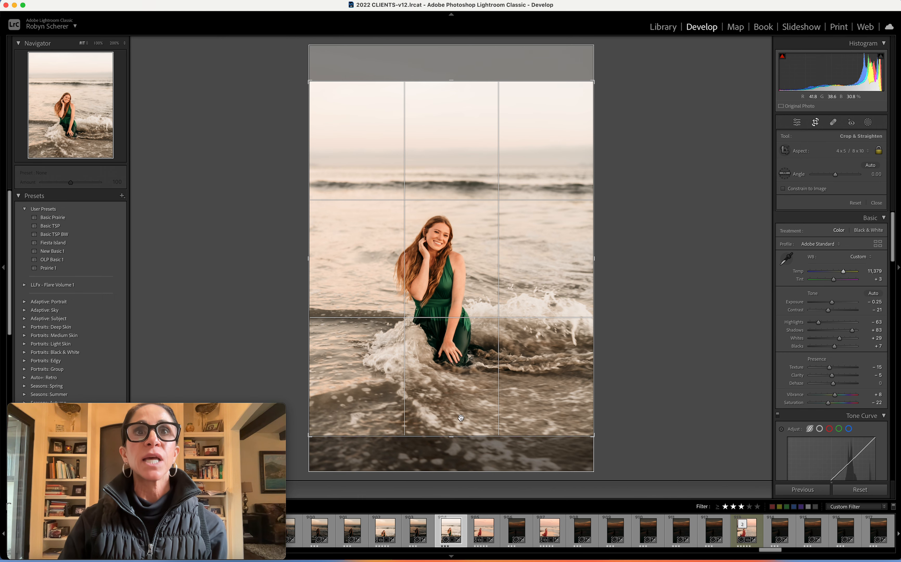
drag(456, 433, 456, 420)
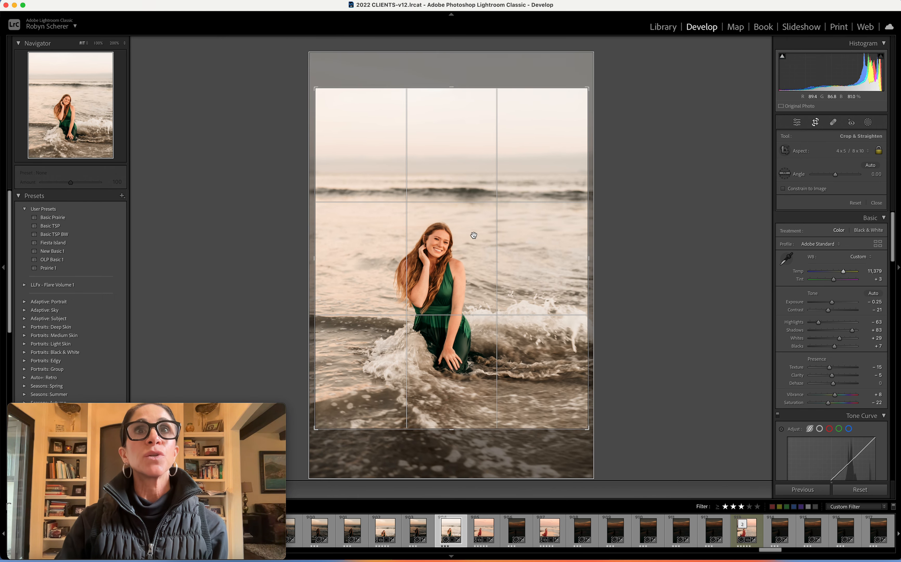
- Reframe the crop with more sky and the woman lower and left of centre, apply it and compare with the original
drag(469, 222, 466, 249)
drag(318, 219, 300, 216)
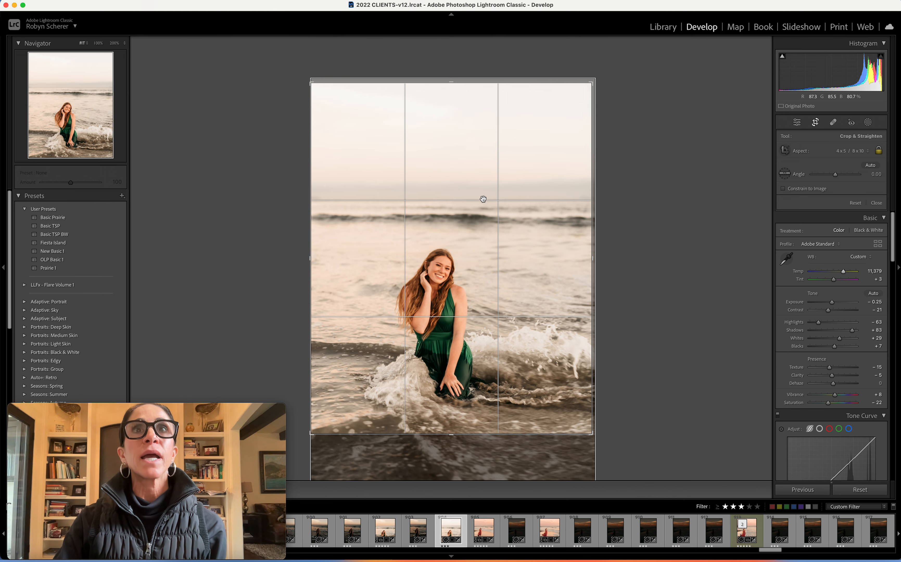
drag(466, 168, 466, 167)
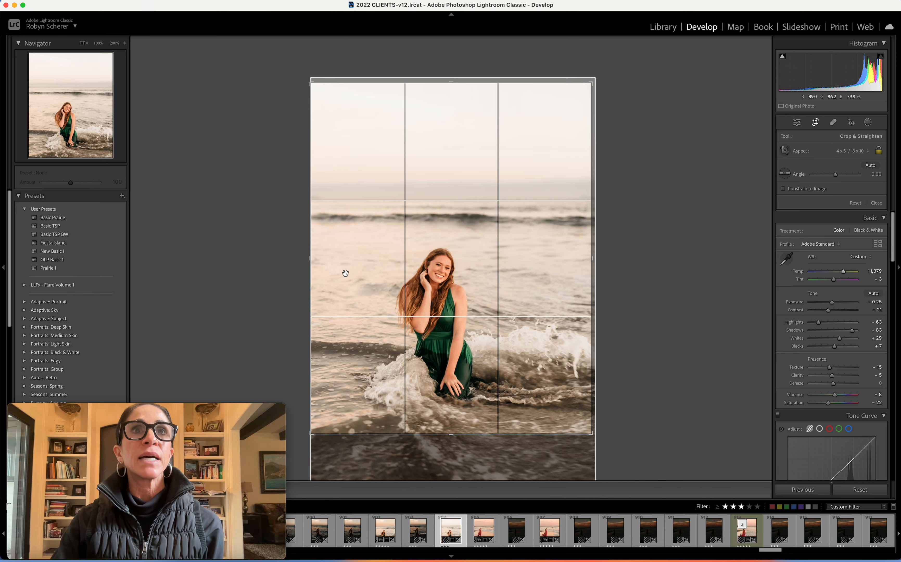
drag(310, 257, 333, 258)
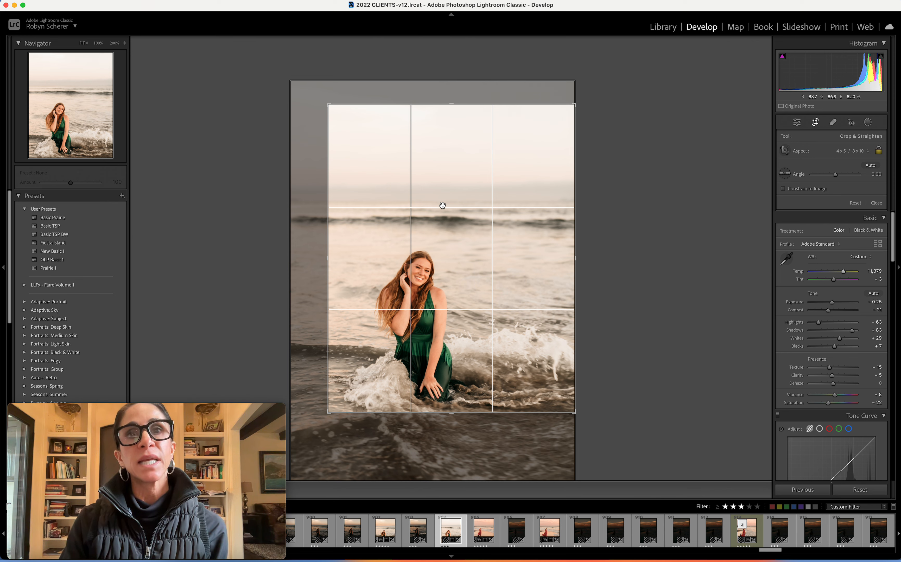
key(Return)
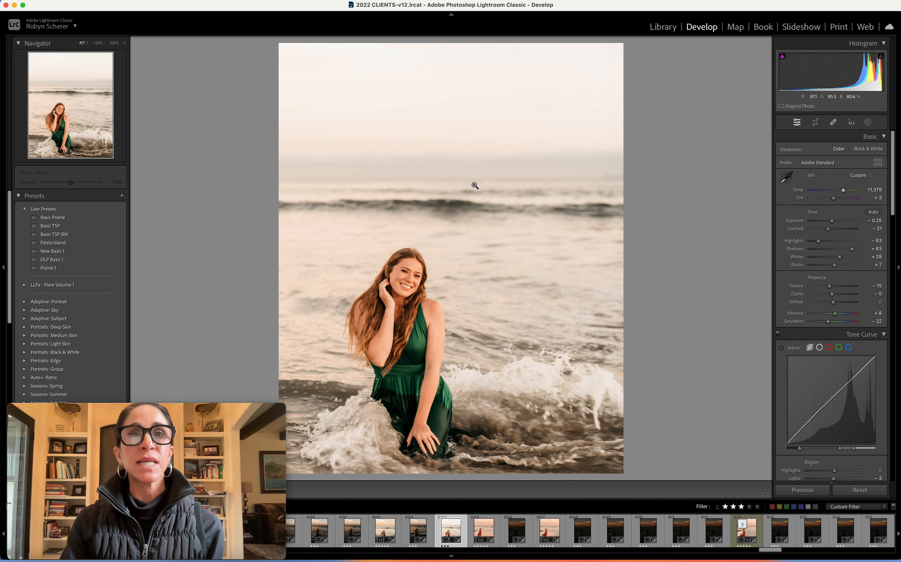
key(backslash)
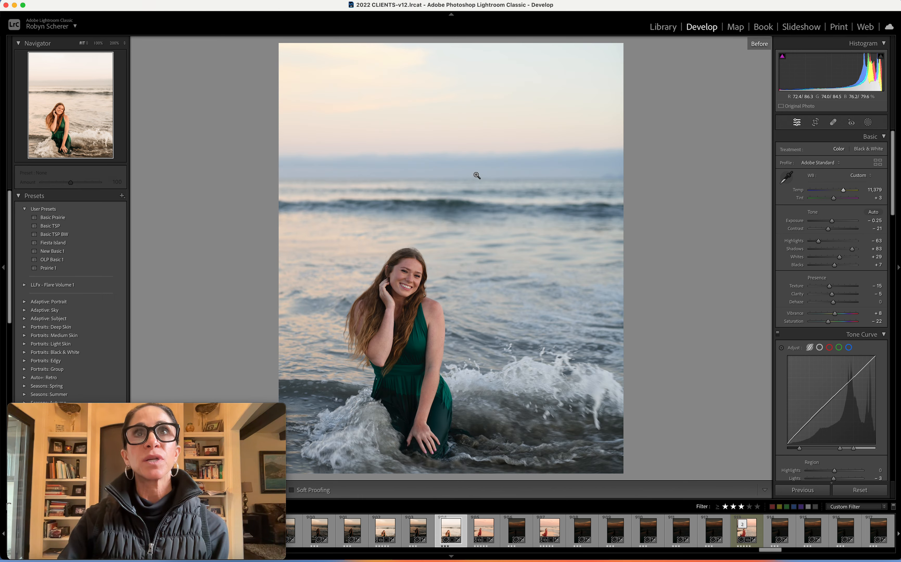
key(backslash)
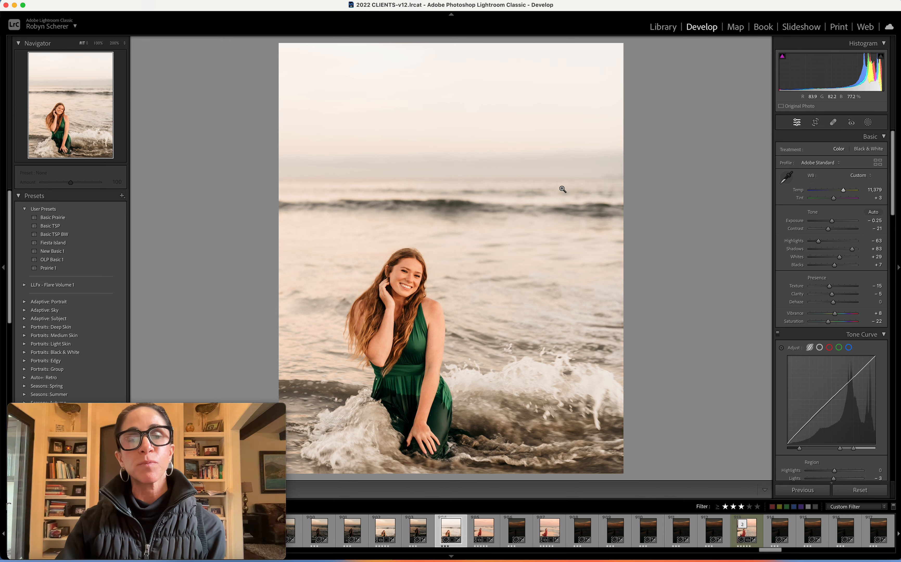
- Add a linear gradient mask from the photo's top edge down to just above the dark wave, checking its overlay
click(868, 124)
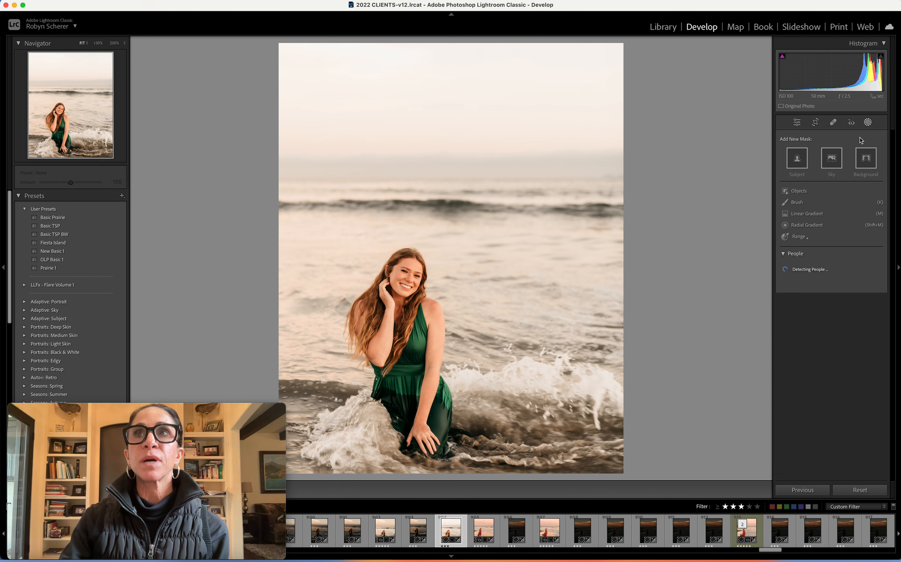
click(815, 214)
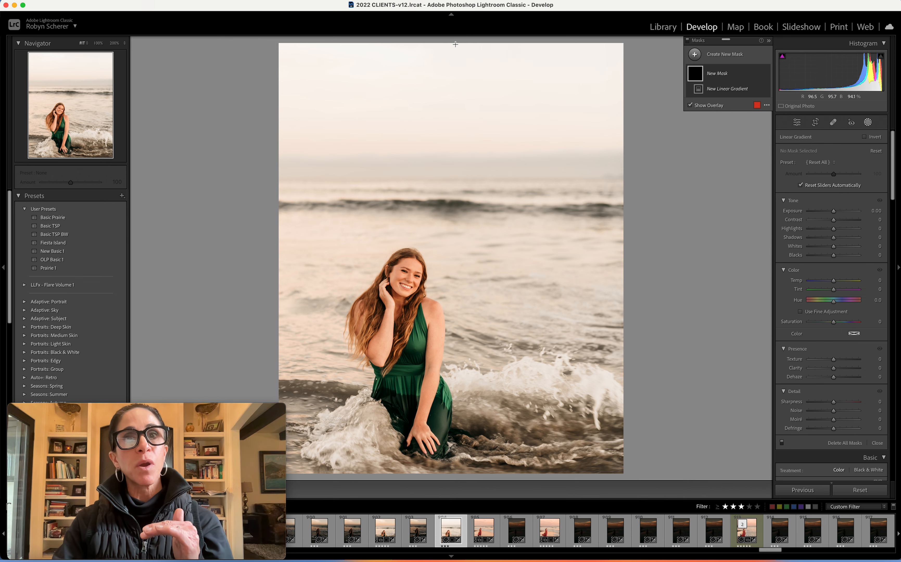
drag(455, 44, 457, 198)
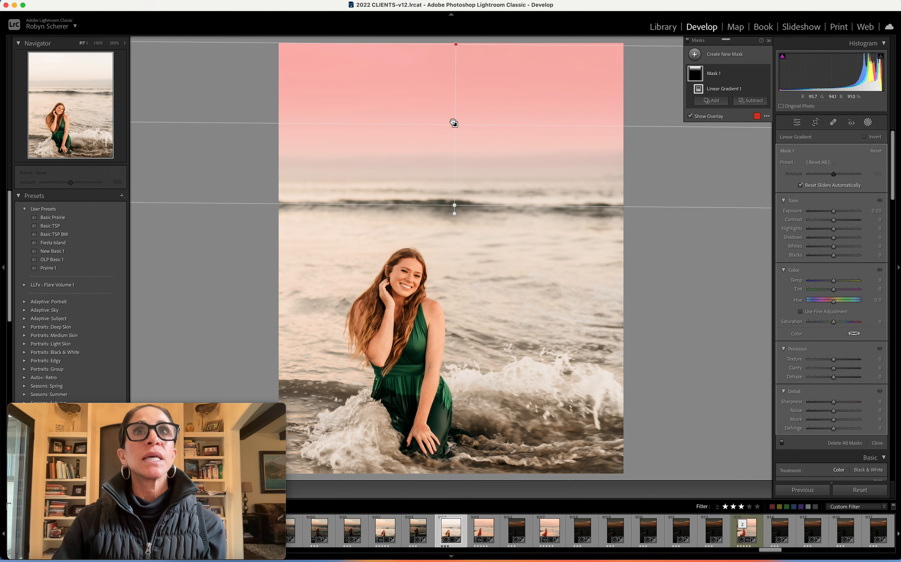
drag(455, 124, 455, 127)
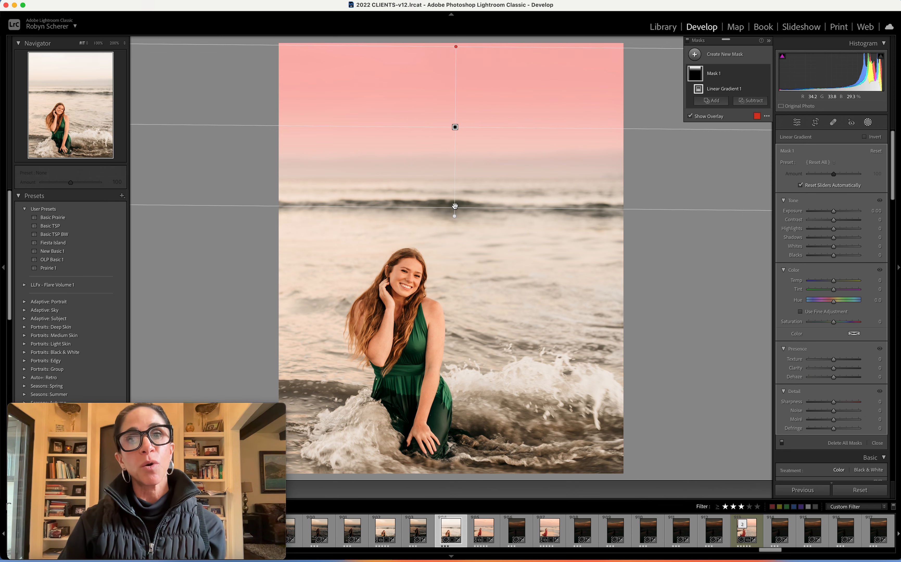
drag(463, 207, 465, 229)
mouse_move(456, 46)
mouse_down()
mouse_move(458, 138)
mouse_move(465, 48)
mouse_up()
drag(456, 230, 455, 190)
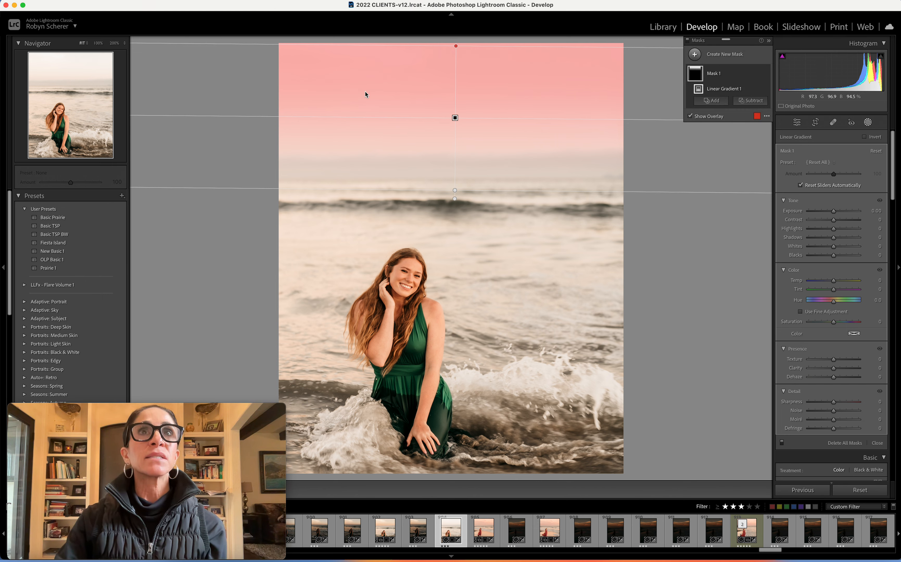
click(690, 117)
click(690, 117)
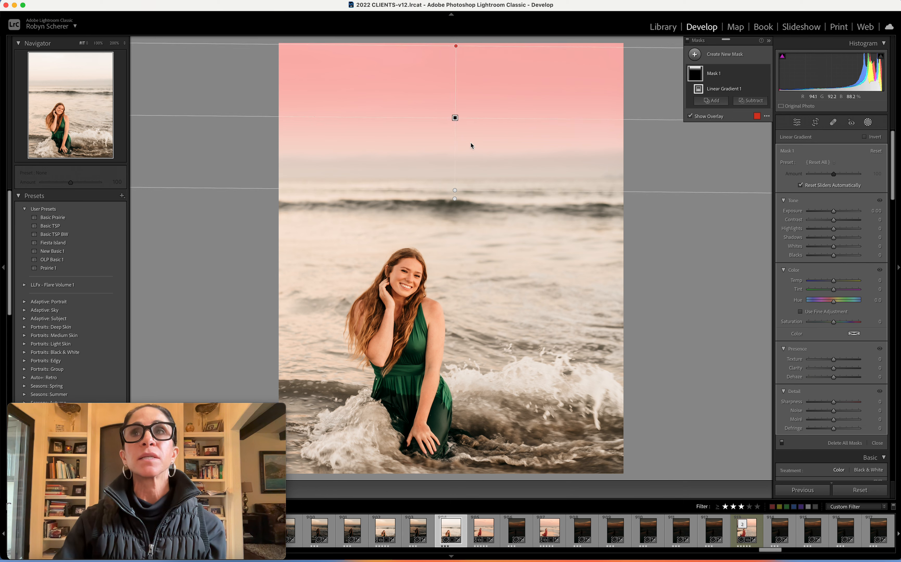
- Set the sky mask's exposure to −0.43, contrast −8, highlights −17, shadows 11, whites −18 and blacks 2
click(833, 212)
mouse_move(833, 212)
mouse_down()
mouse_move(808, 213)
mouse_move(830, 215)
mouse_up()
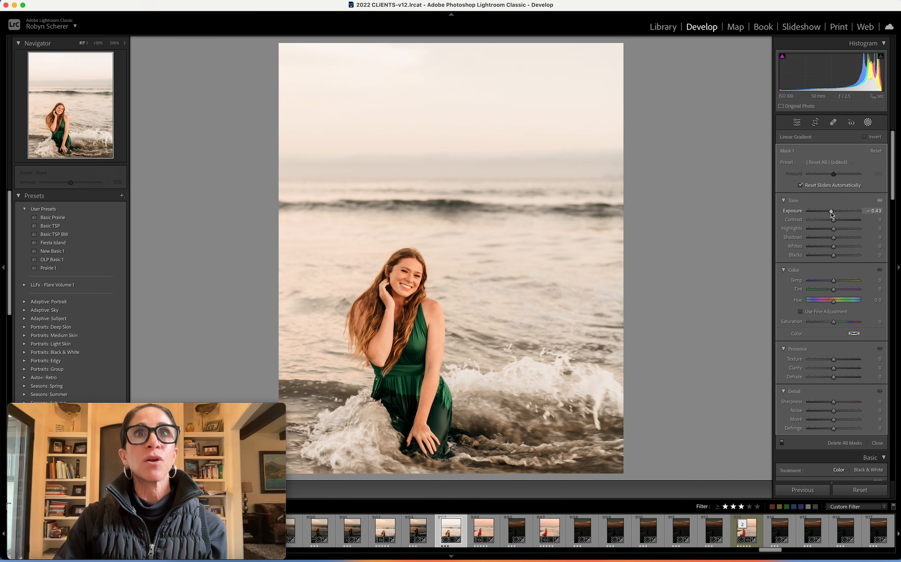
click(834, 220)
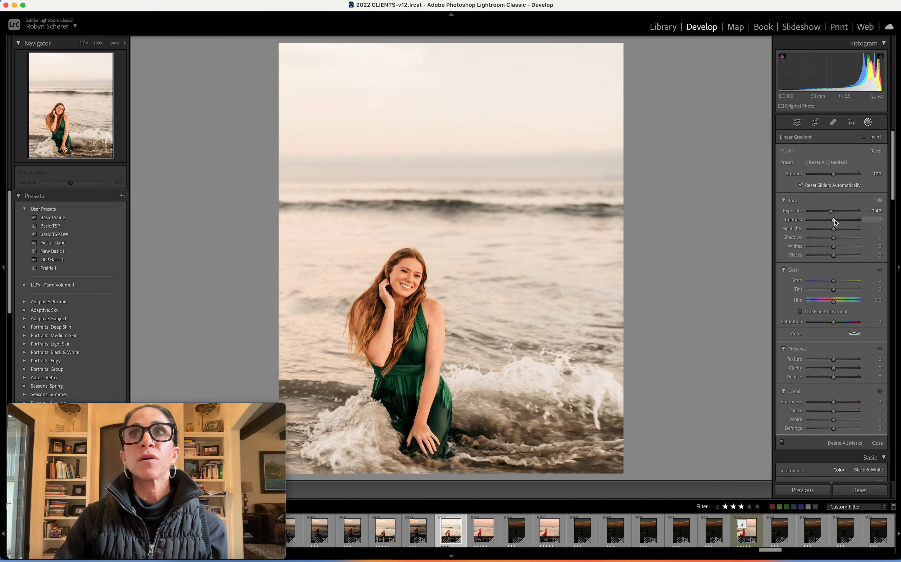
drag(833, 229, 834, 257)
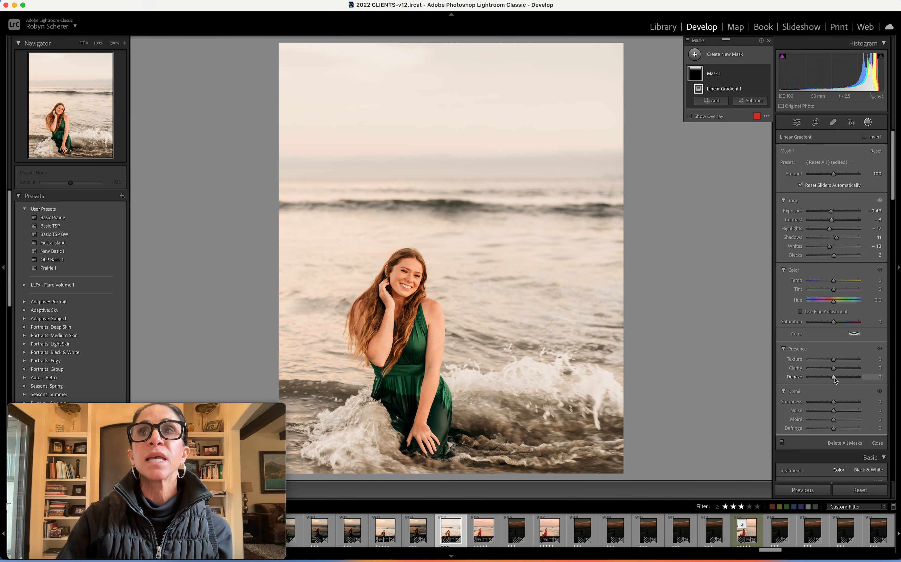
- Set the sky mask's dehaze to 7 and saturation to 24, and compare the photo with its unedited version
mouse_move(834, 378)
mouse_down()
mouse_move(852, 379)
mouse_move(841, 379)
mouse_up()
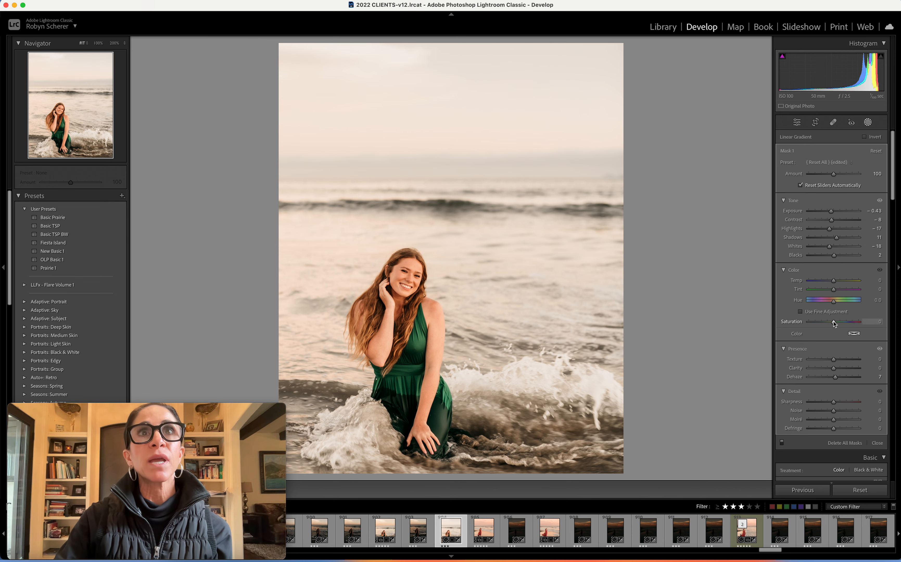
drag(833, 322, 838, 322)
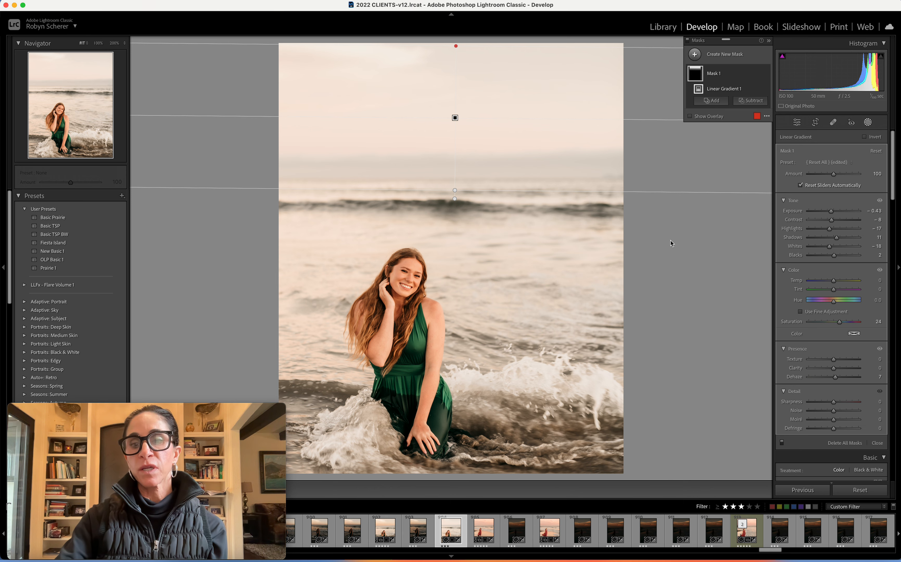
key(backslash)
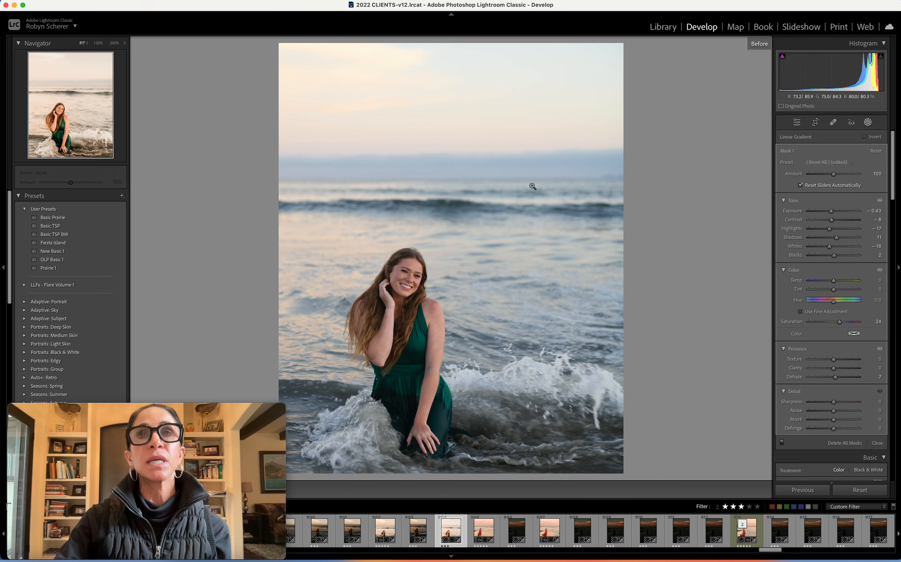
key(backslash)
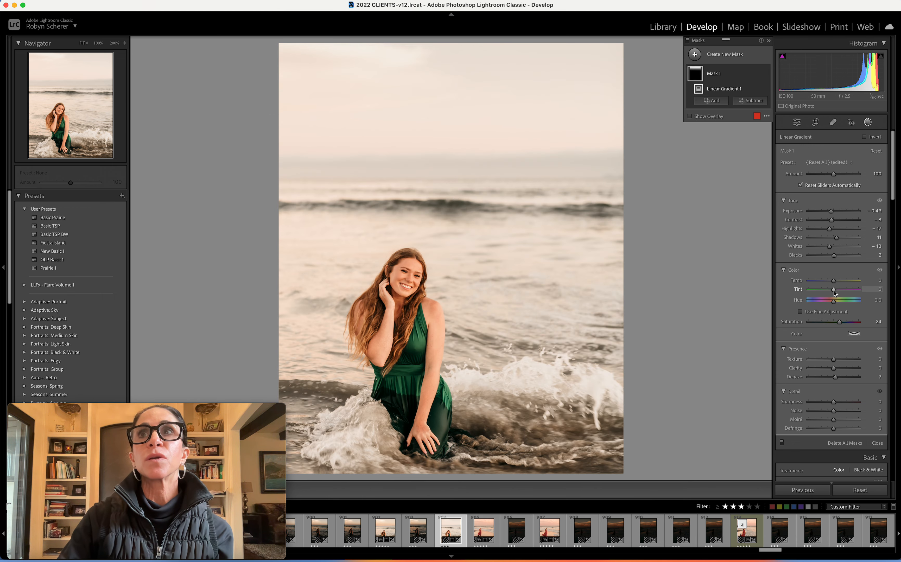
key(backslash)
- Set the sky mask's tint to 33 and temperature to −12, and darken its exposure to −0.93
mouse_move(835, 291)
mouse_down()
mouse_move(842, 291)
mouse_move(834, 280)
mouse_up()
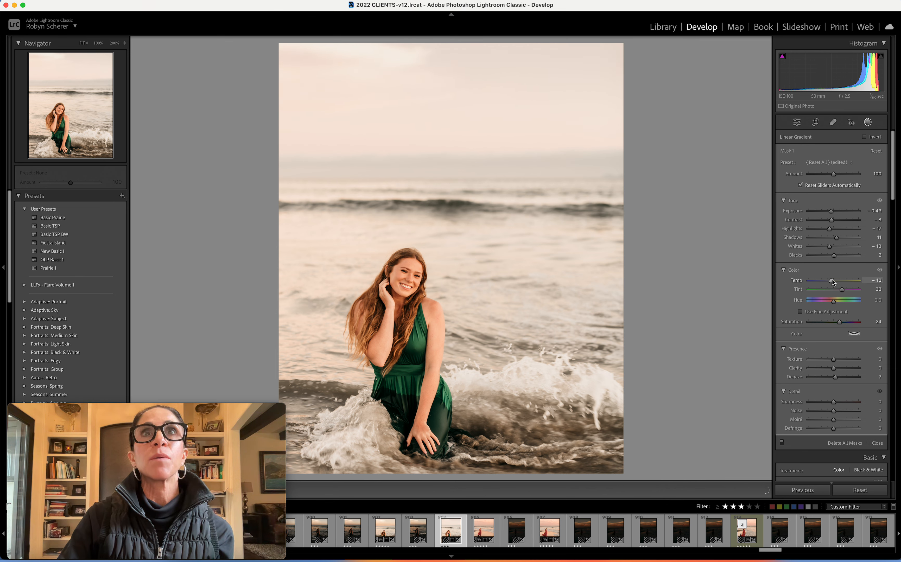
drag(832, 282, 832, 281)
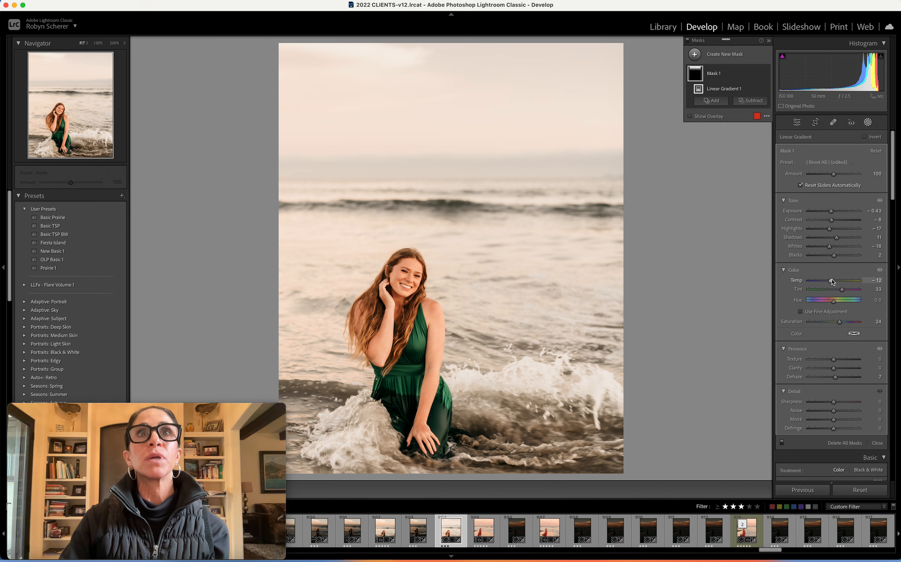
drag(831, 211, 828, 212)
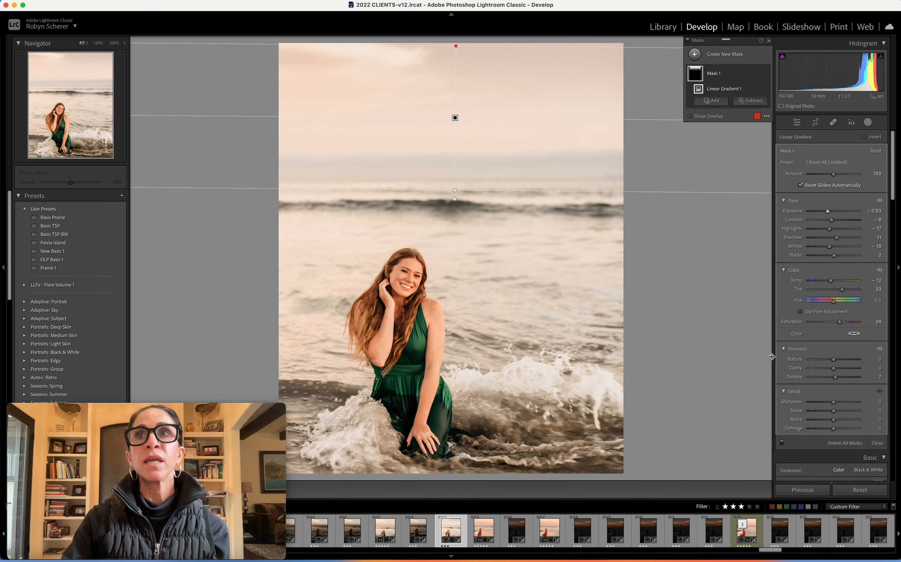
- Set the sky mask's texture to 8 and clarity to 13, and finish masking
scroll(832, 354, down, 1)
drag(834, 340, 837, 349)
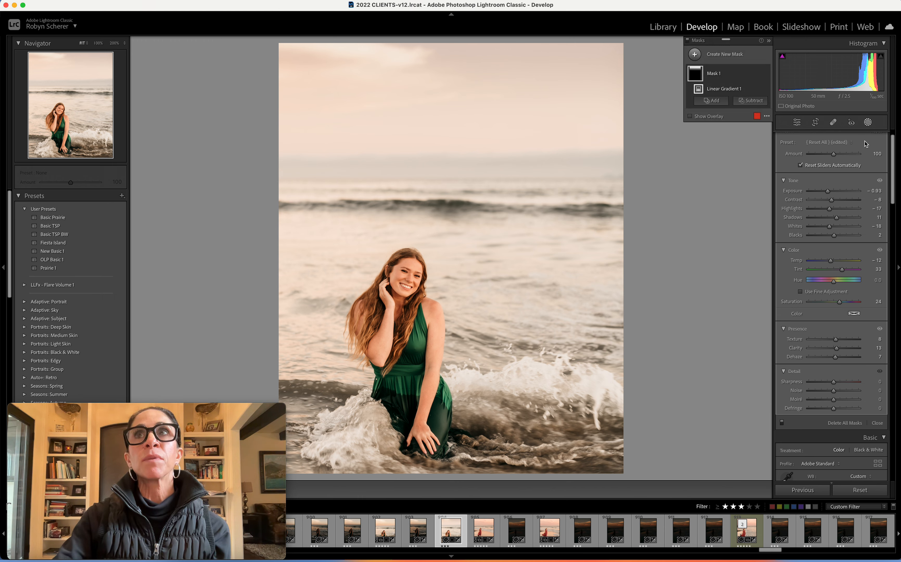
click(867, 123)
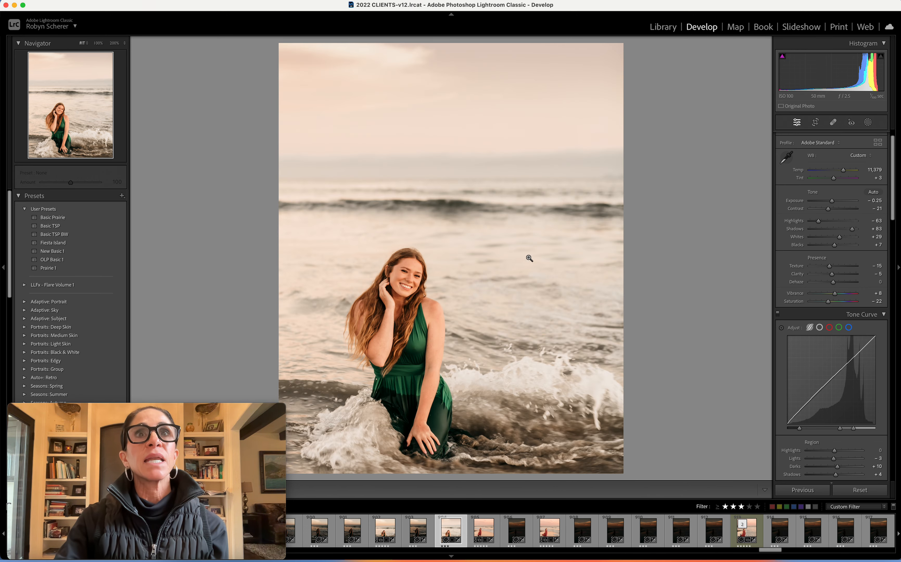
- Check the woman's skin color values up close with the white balance selector and set the overall exposure to −0.45
click(429, 289)
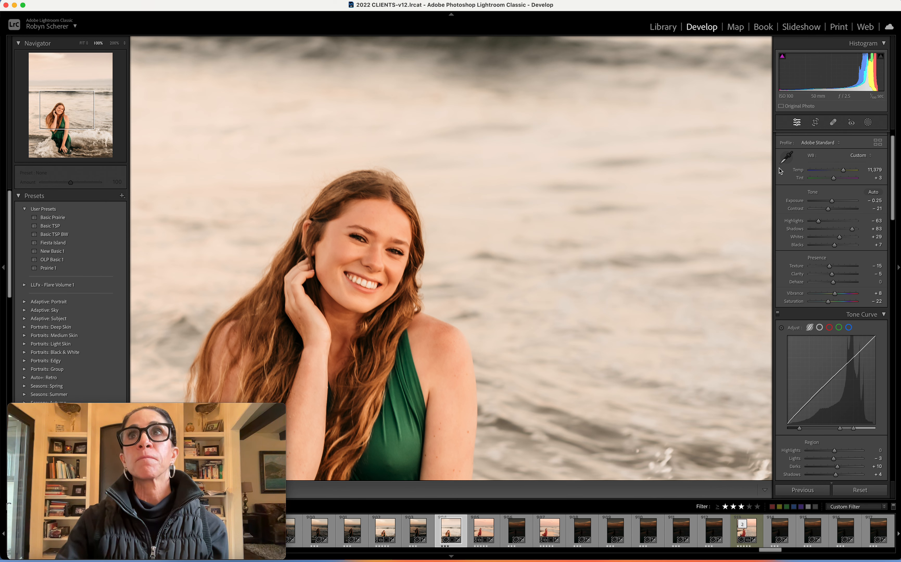
click(788, 156)
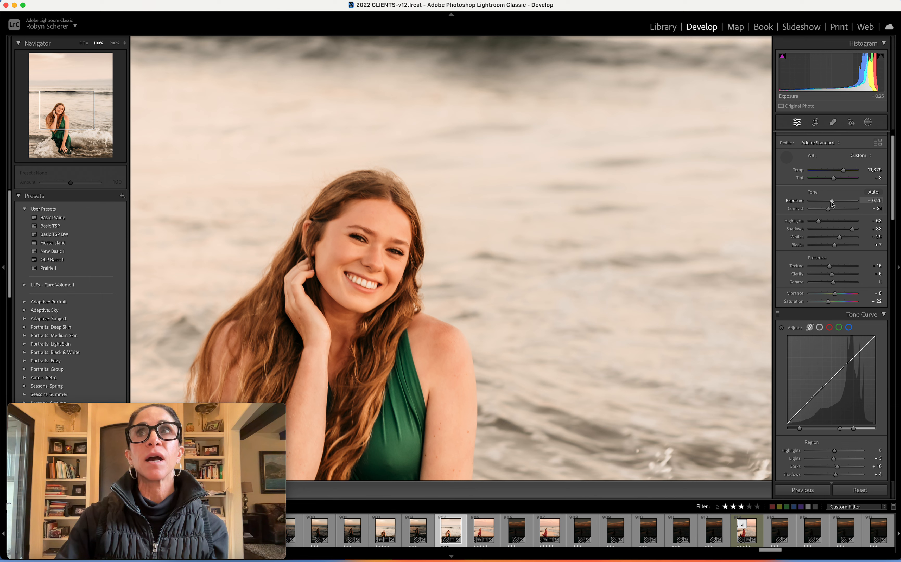
drag(832, 203, 833, 204)
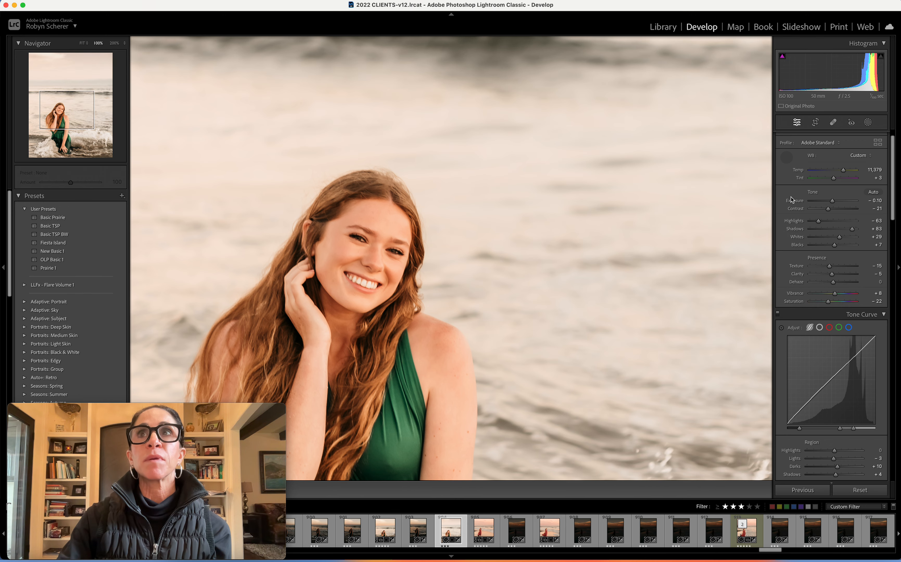
click(786, 157)
click(663, 232)
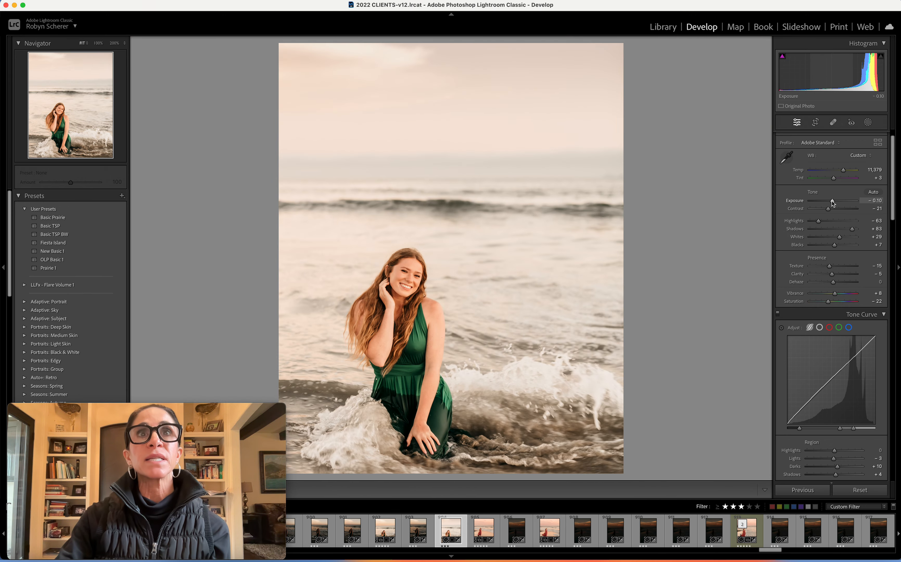
drag(832, 203, 832, 203)
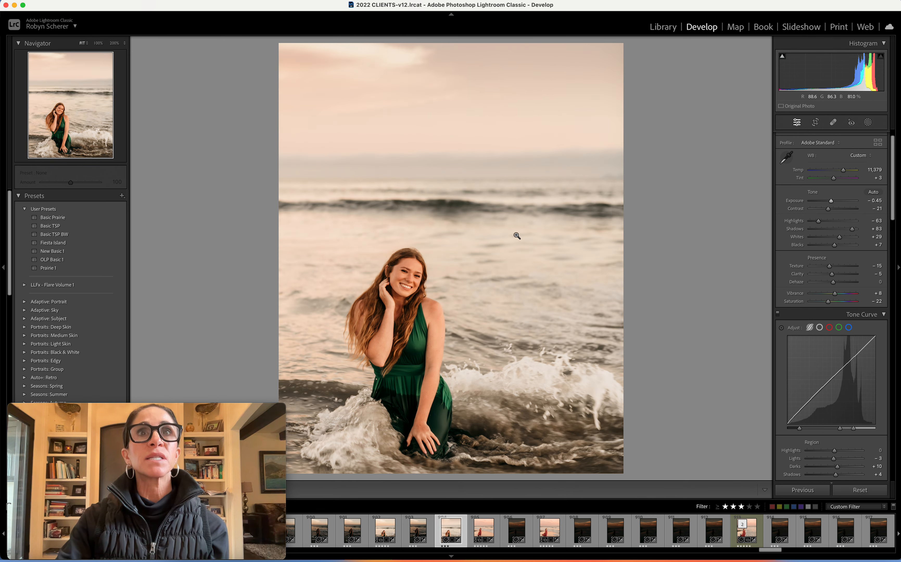
- Add a Select Subject mask on the woman, set its exposure to 0.24 and finish masking
click(868, 122)
click(722, 55)
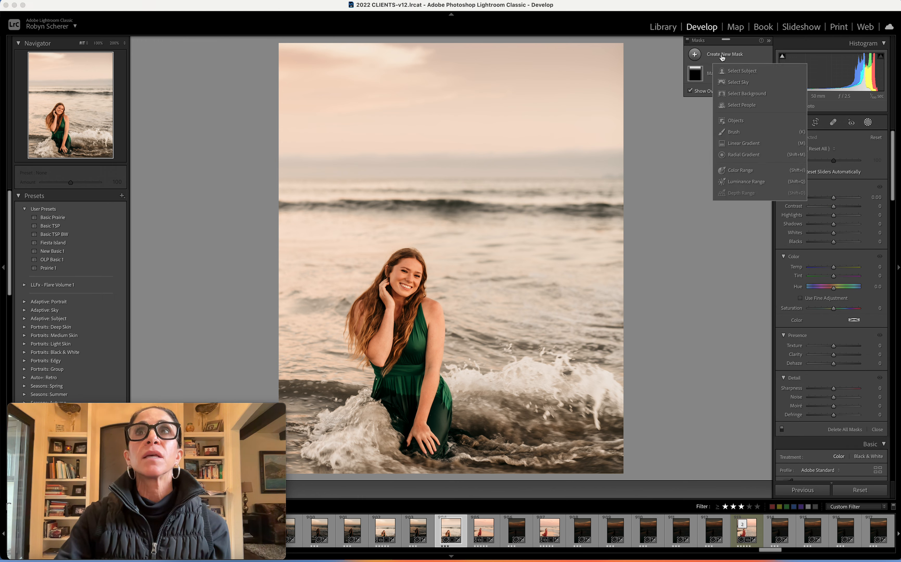
click(733, 71)
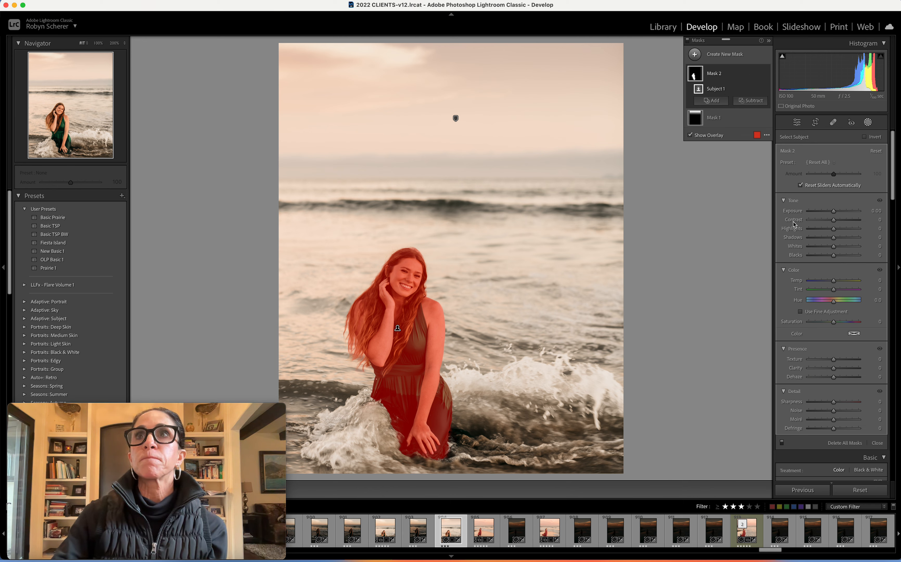
drag(834, 212, 836, 215)
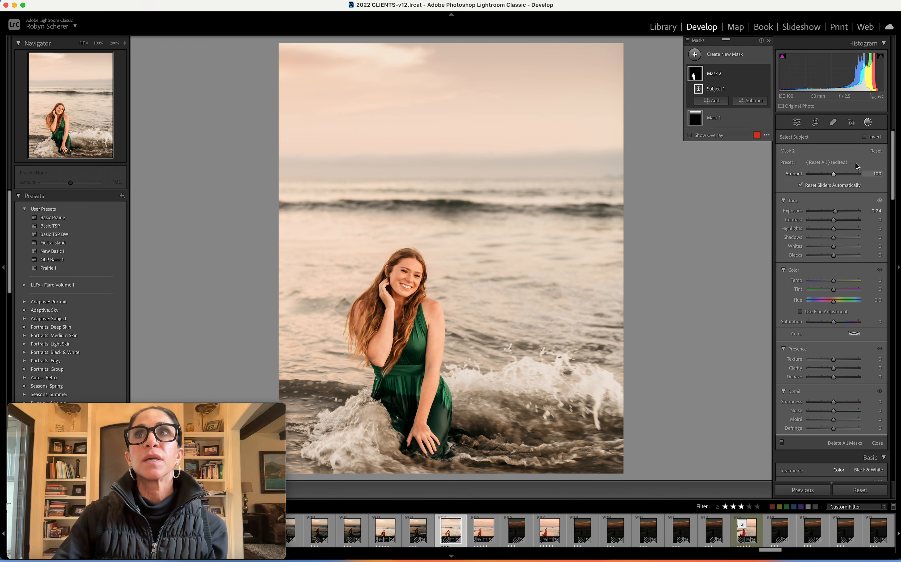
click(868, 122)
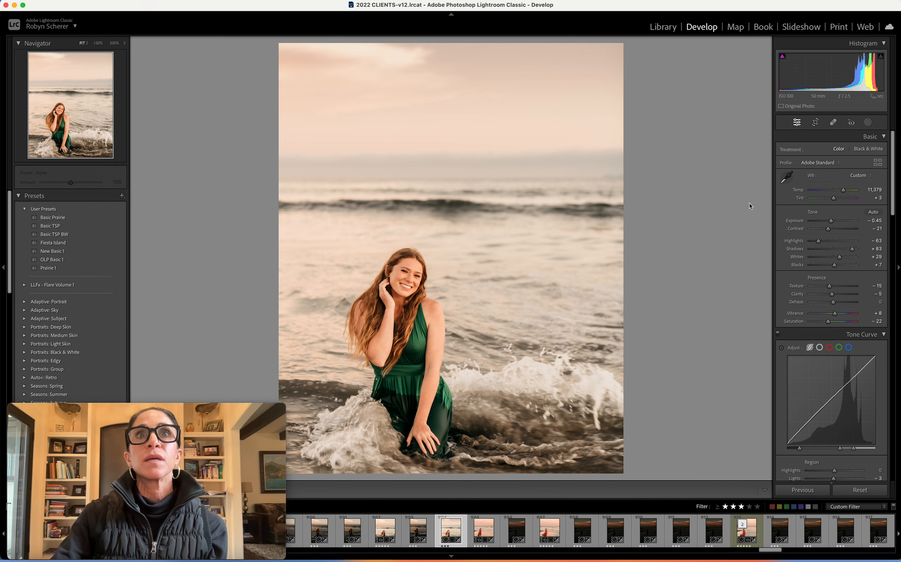
- Sample the forehead's color values with the white balance selector without applying it, and set the orange luminance to +6
click(786, 177)
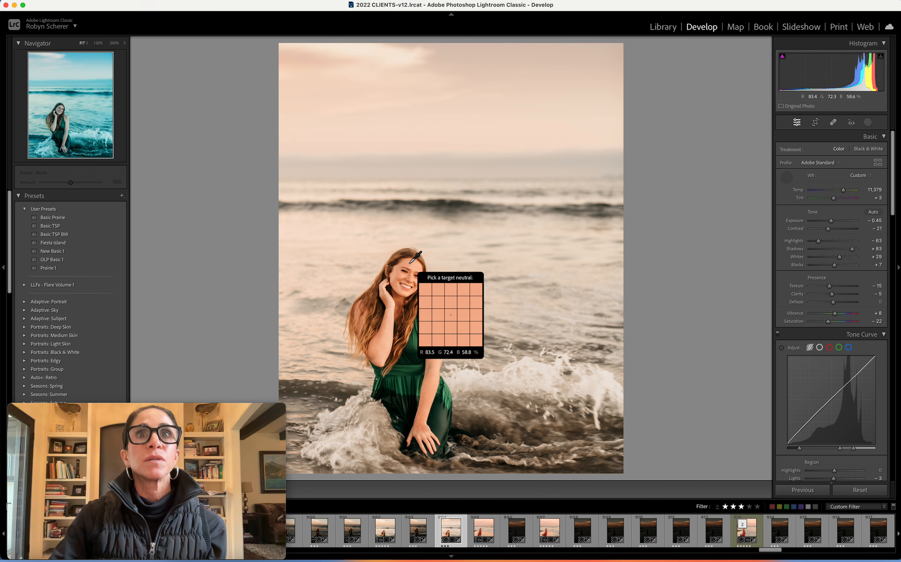
key(Escape)
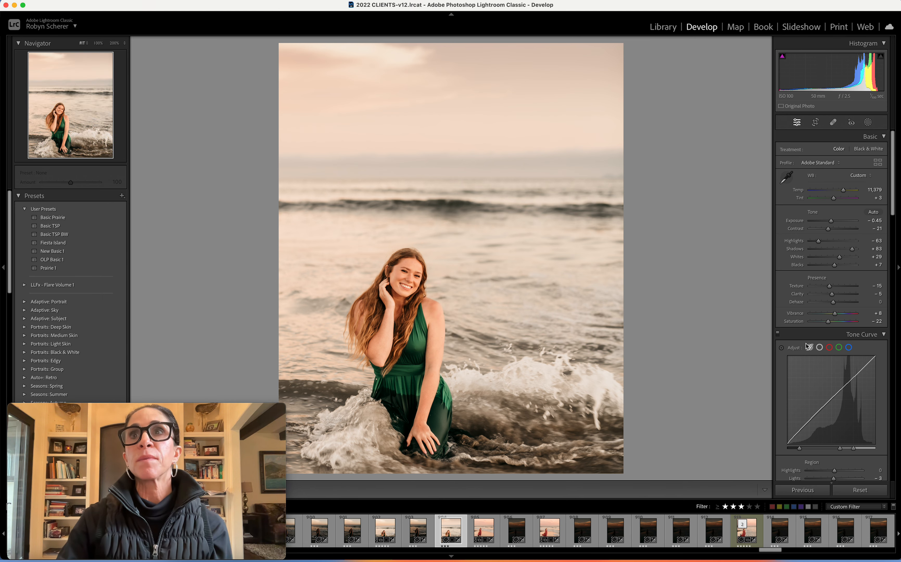
scroll(825, 404, down, 5)
scroll(825, 404, down, 3)
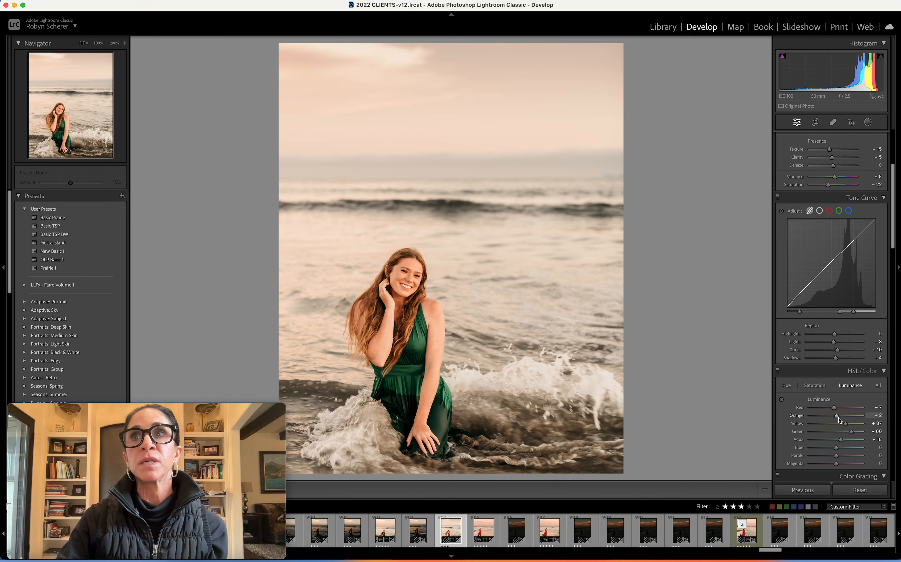
drag(839, 420, 840, 419)
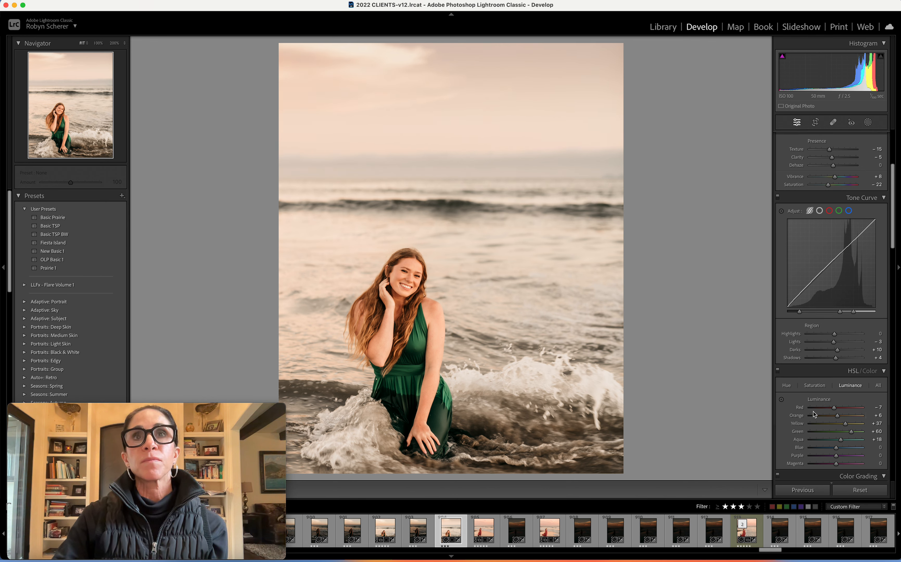
- Compare the photo with its unedited version and examine the face's skin color values up close with the white balance selector
key(backslash)
key(backslash)
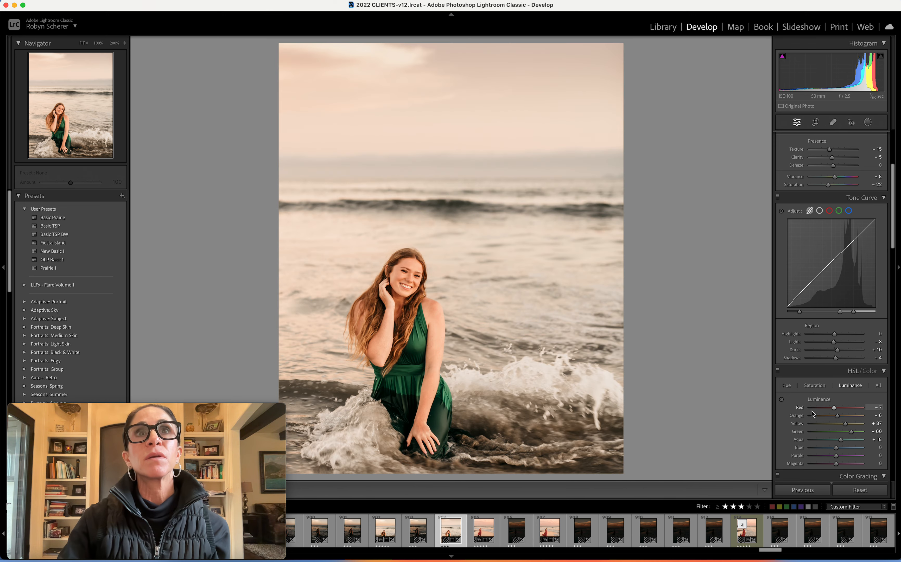
scroll(801, 319, up, 5)
click(428, 282)
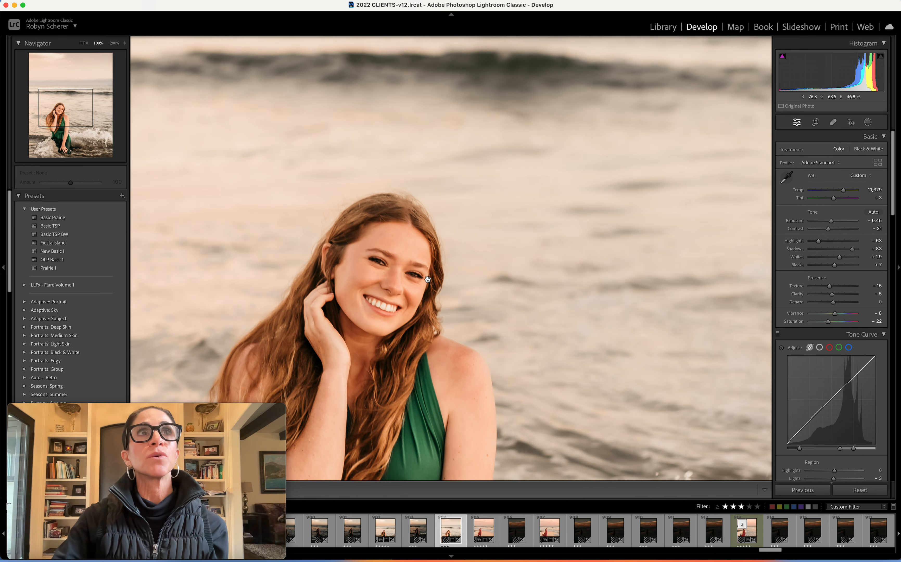
click(786, 178)
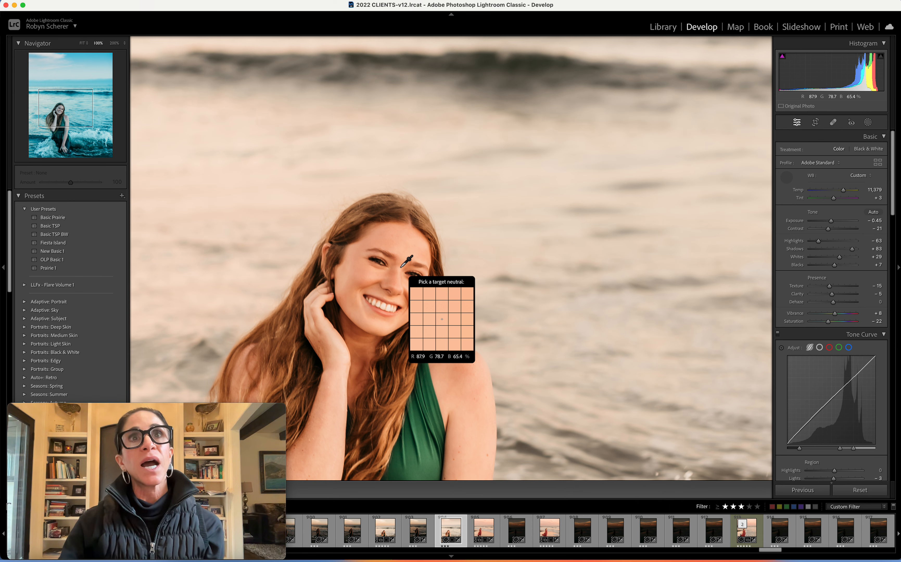
key(Escape)
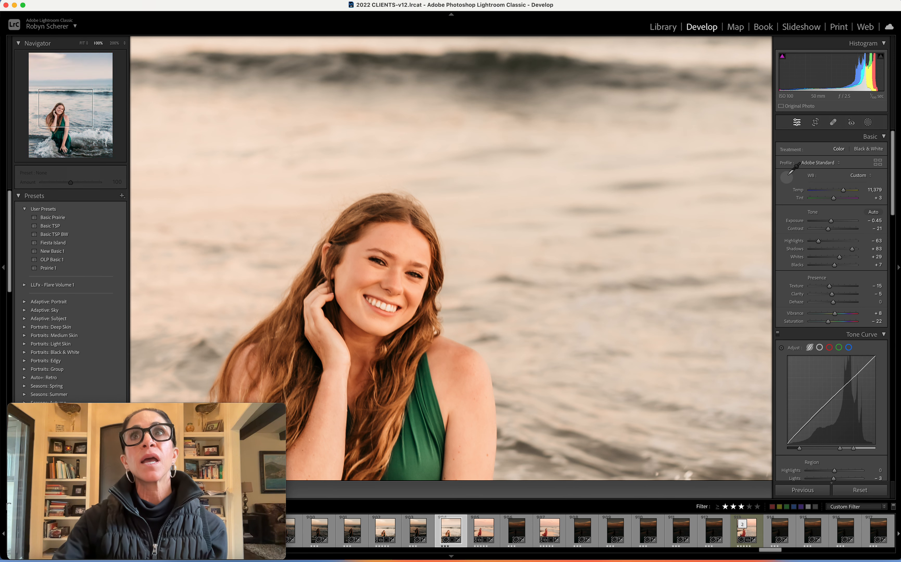
click(664, 209)
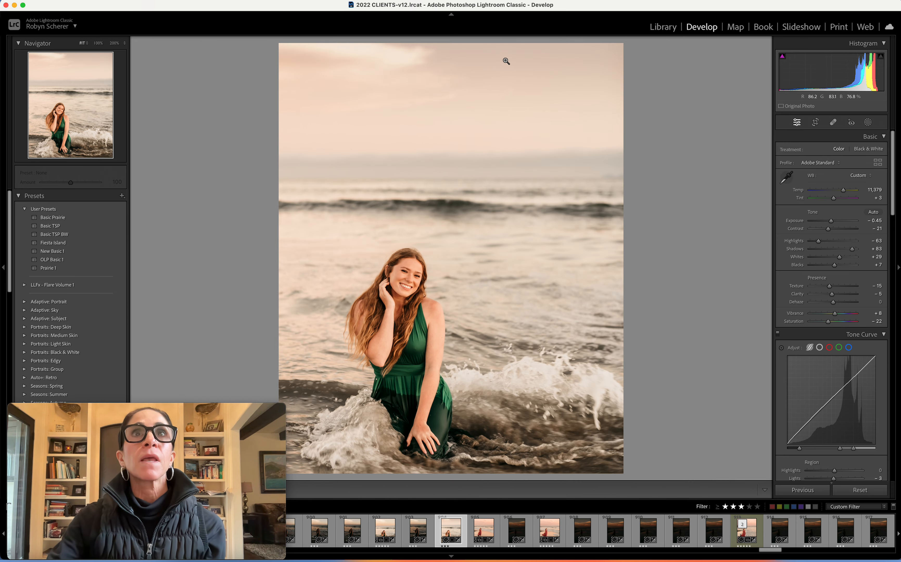
key(backslash)
key(backslash)
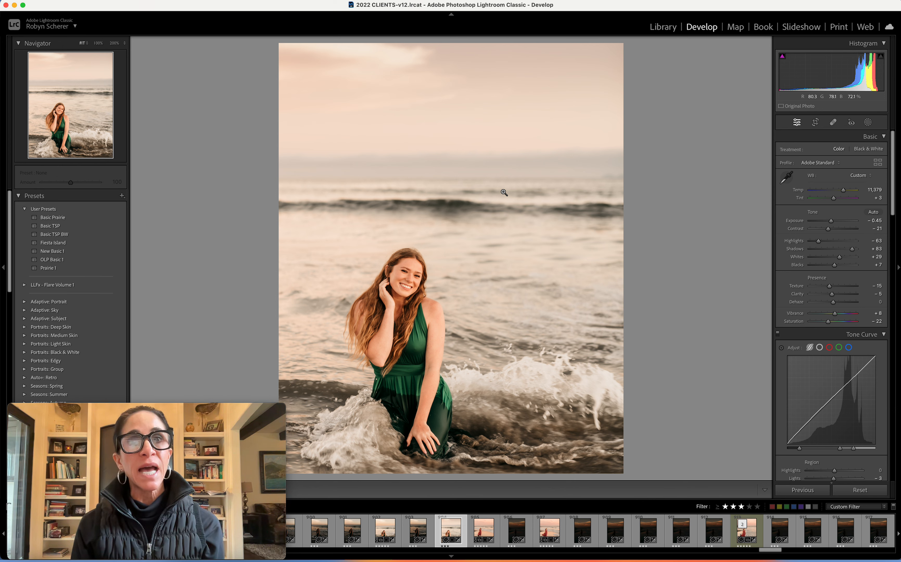
- Add a radial gradient mask around the woman and center it on her upper body
click(870, 123)
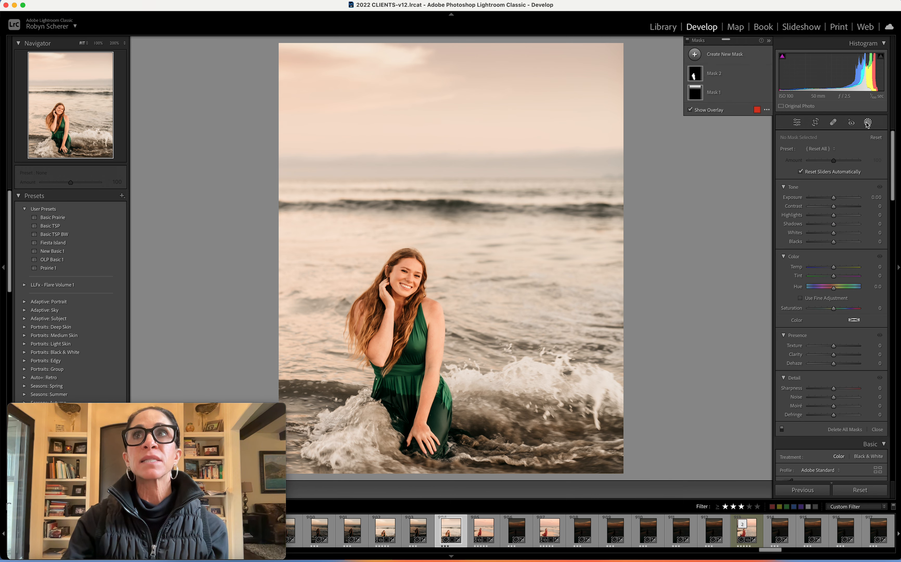
click(726, 55)
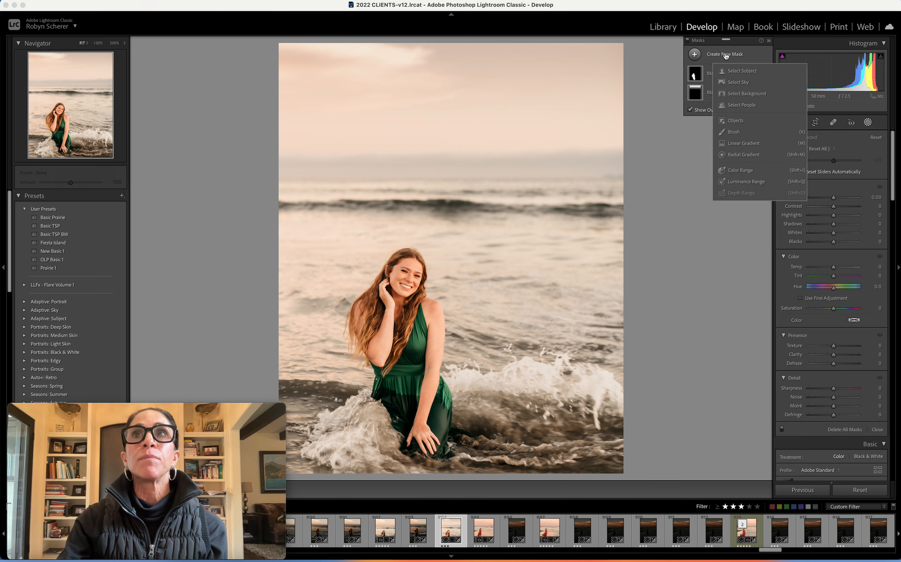
click(738, 155)
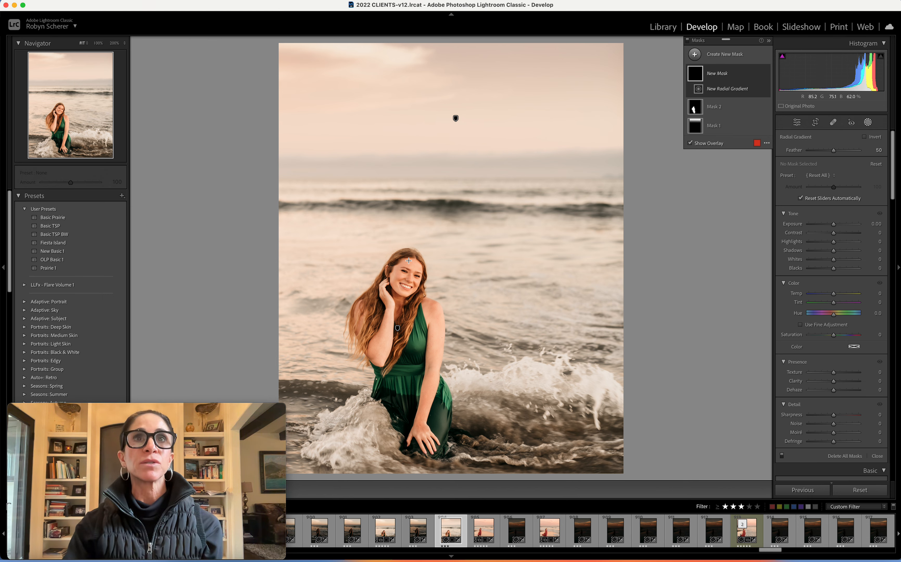
drag(409, 260, 489, 320)
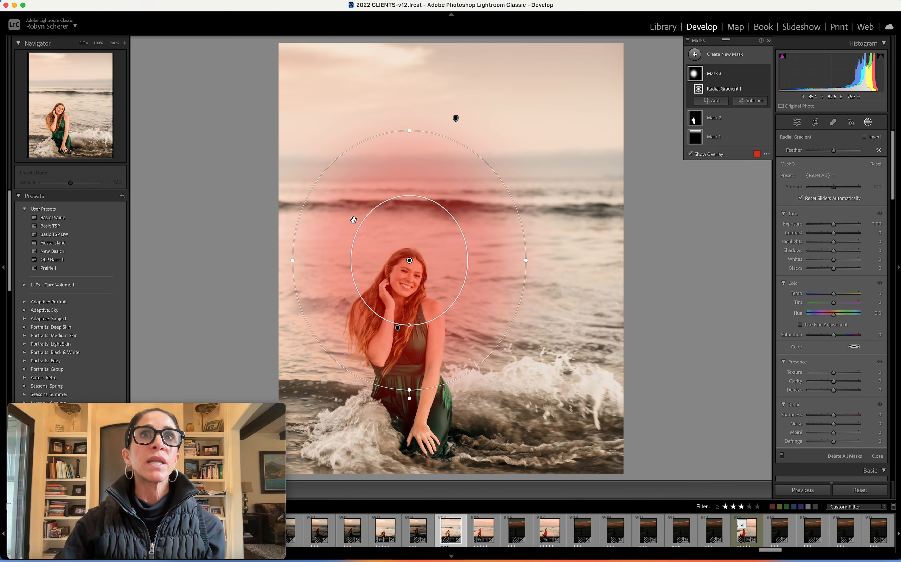
drag(404, 264, 396, 333)
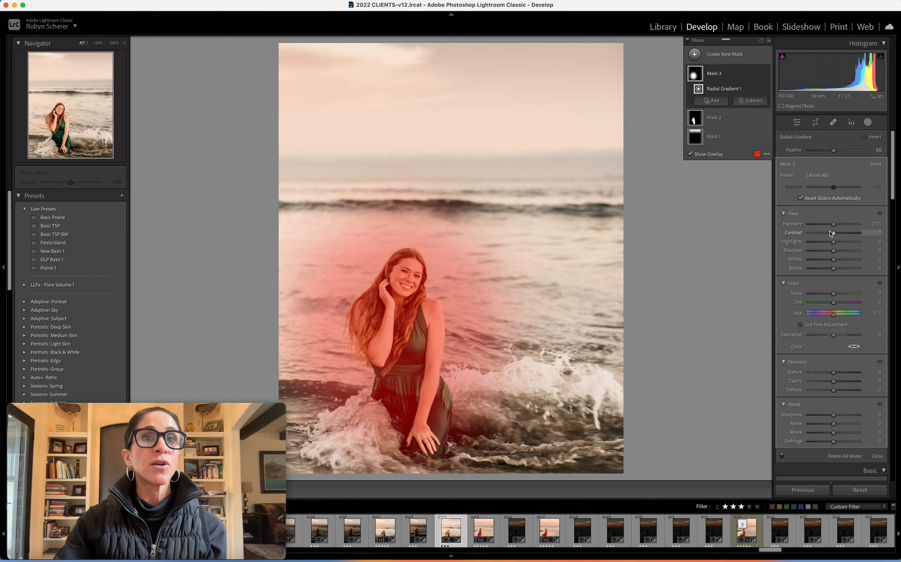
- Try the radial mask's exposure at 1.17 and −0.14, and reset it to zero
drag(834, 224, 842, 225)
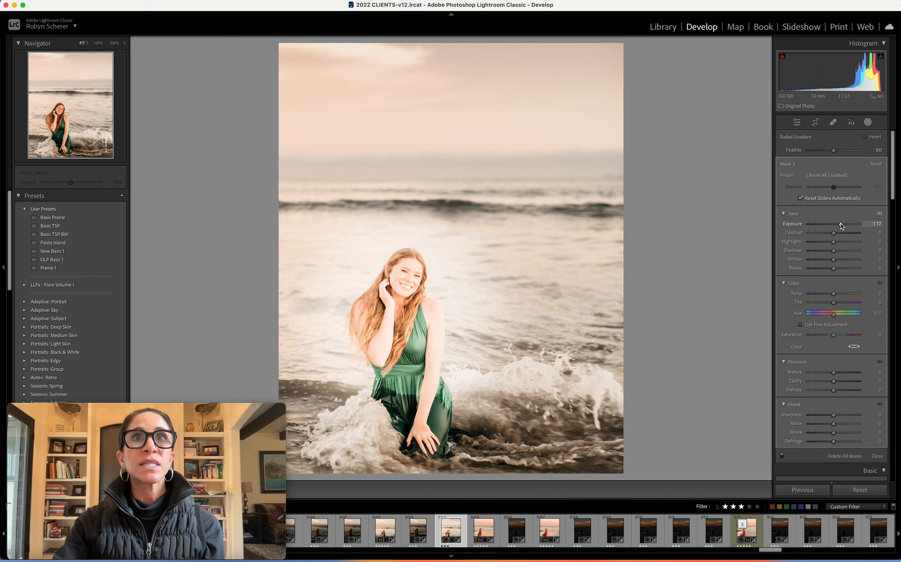
drag(842, 226, 833, 225)
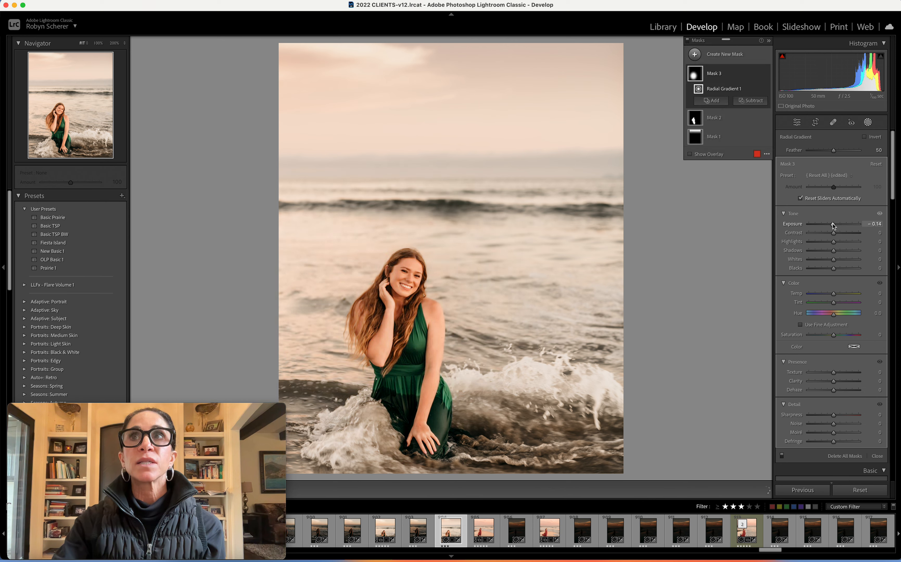
double_click(833, 225)
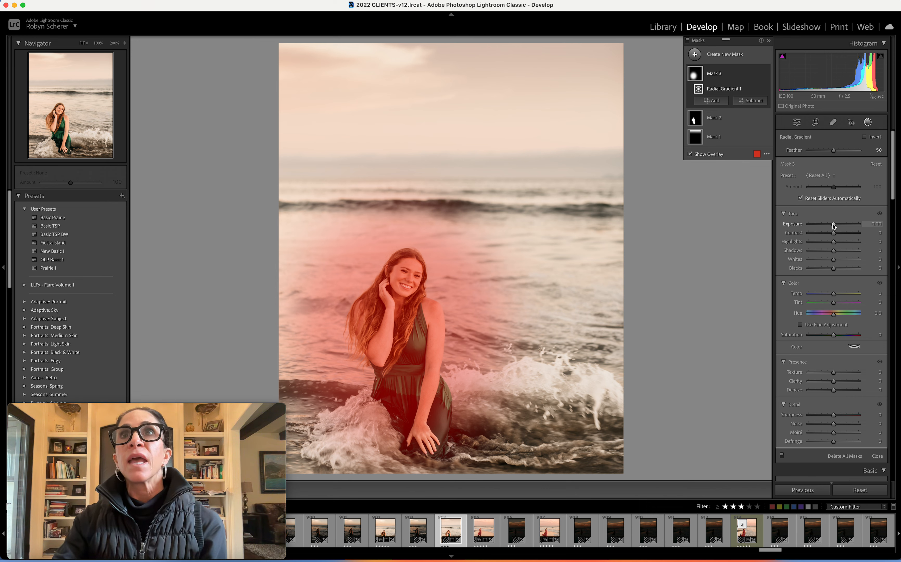
- Invert the radial gradient and set its exposure to −0.65, contrast 19, and highlights, shadows and whites to −10 each
click(725, 89)
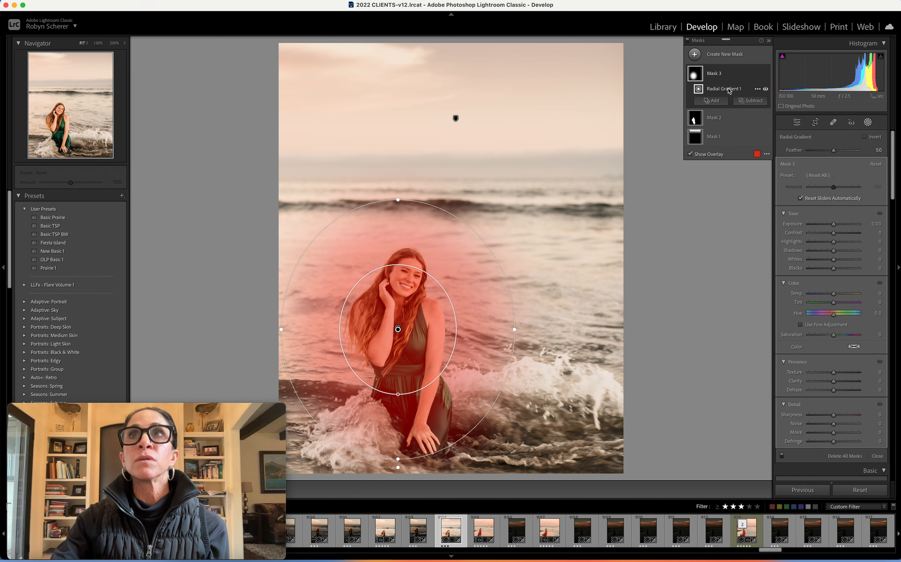
click(757, 90)
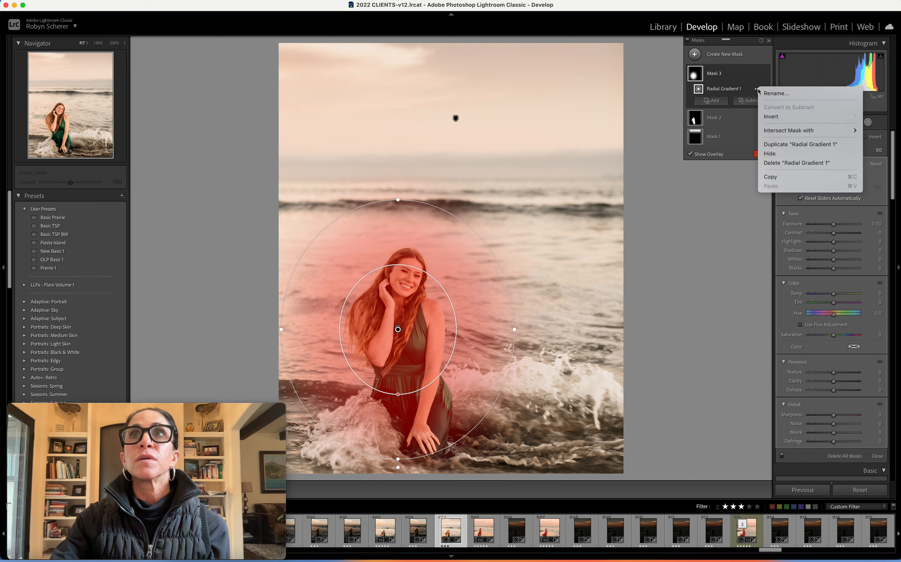
click(769, 117)
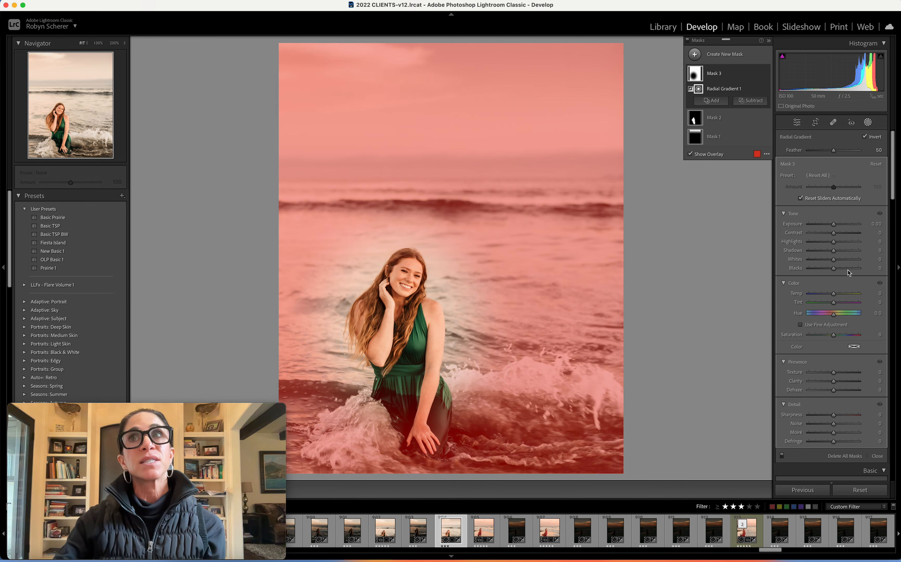
drag(833, 224, 829, 225)
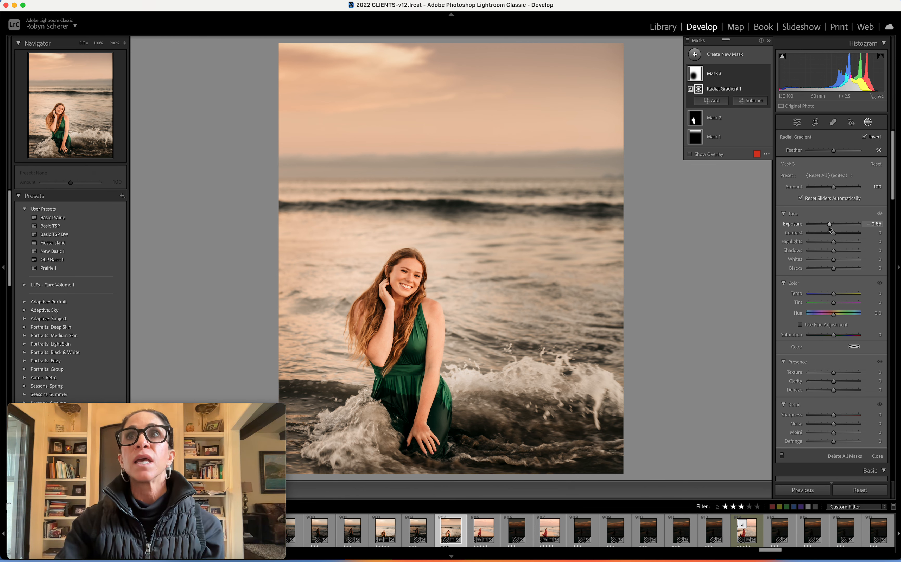
drag(834, 235, 832, 261)
- Compare the vignetted photo with its unedited version and delete the radial gradient
key(backslash)
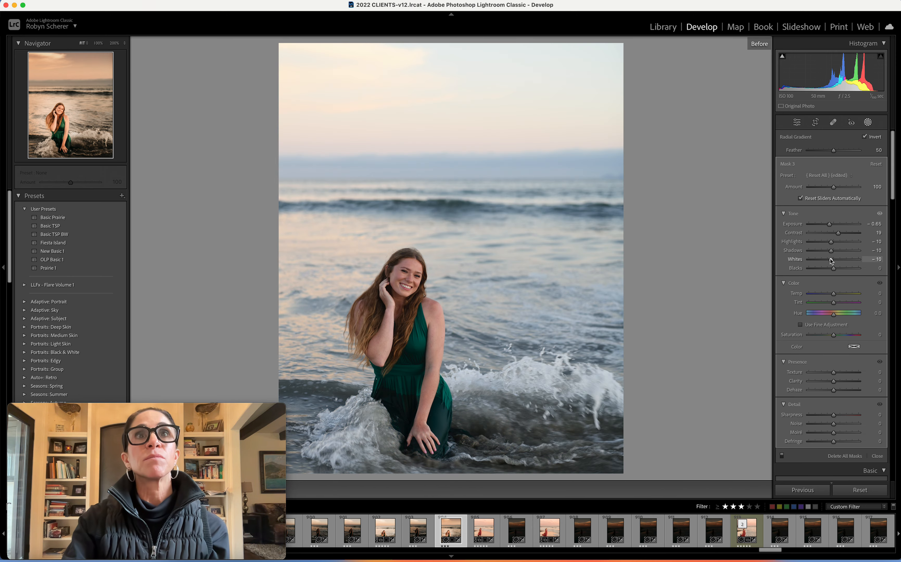
key(backslash)
key(backslash)
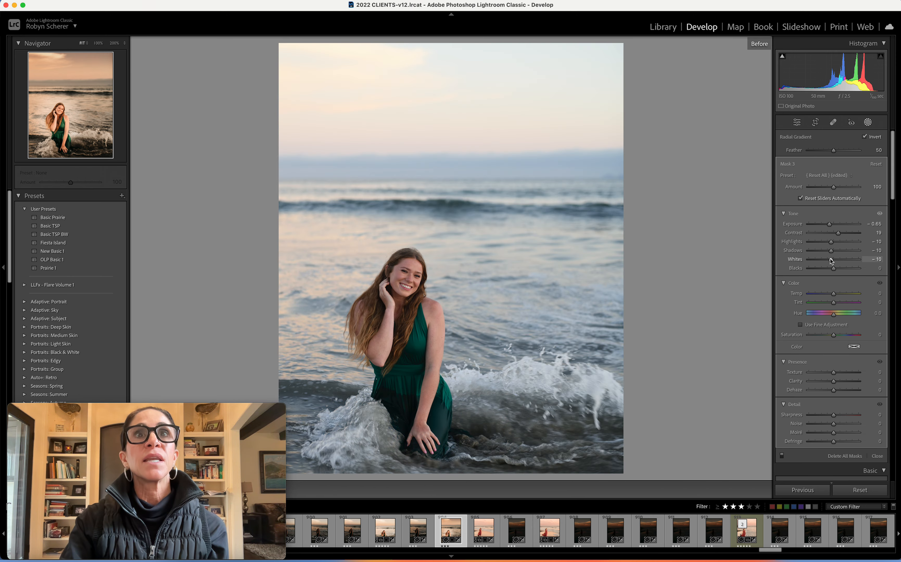
key(backslash)
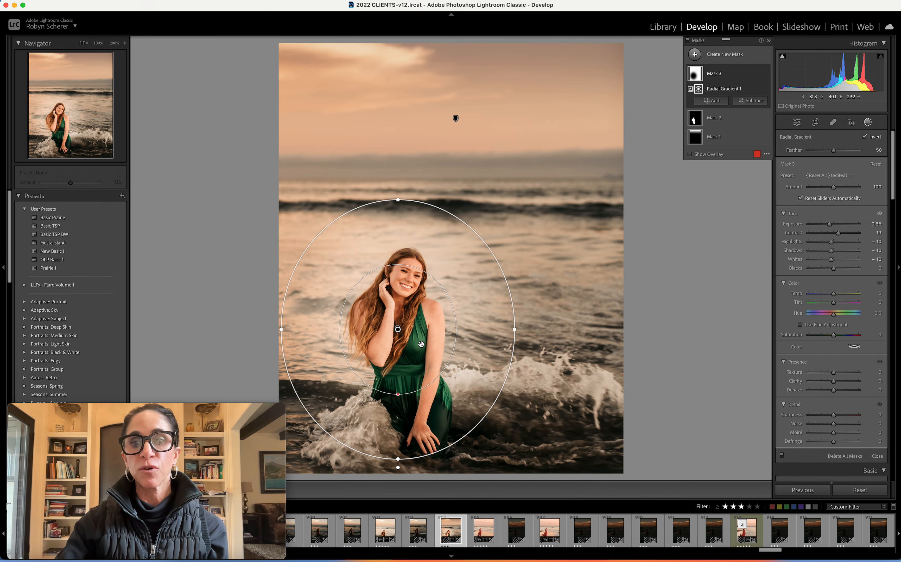
key(Delete)
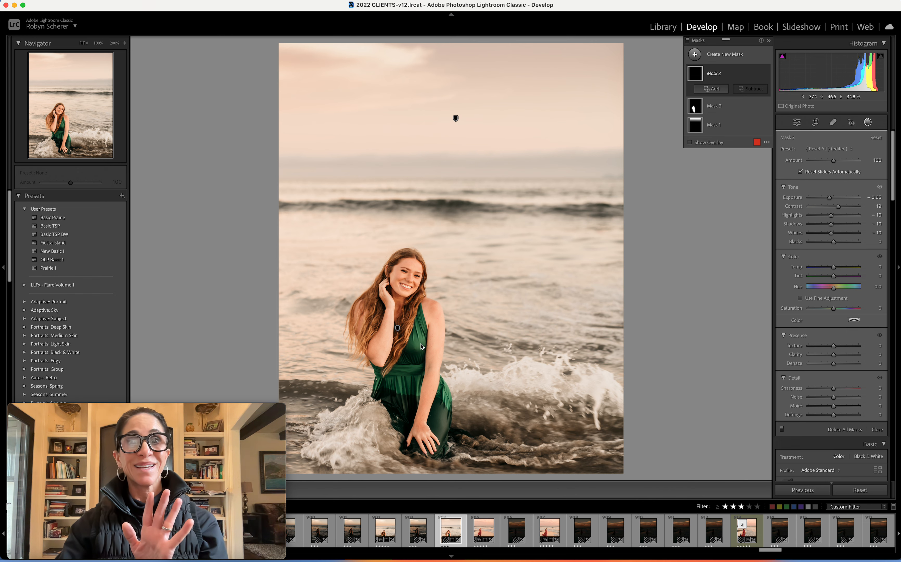
- Add a radial gradient centered on the woman's face to the empty third mask, extending from the horizon to her waist
click(711, 89)
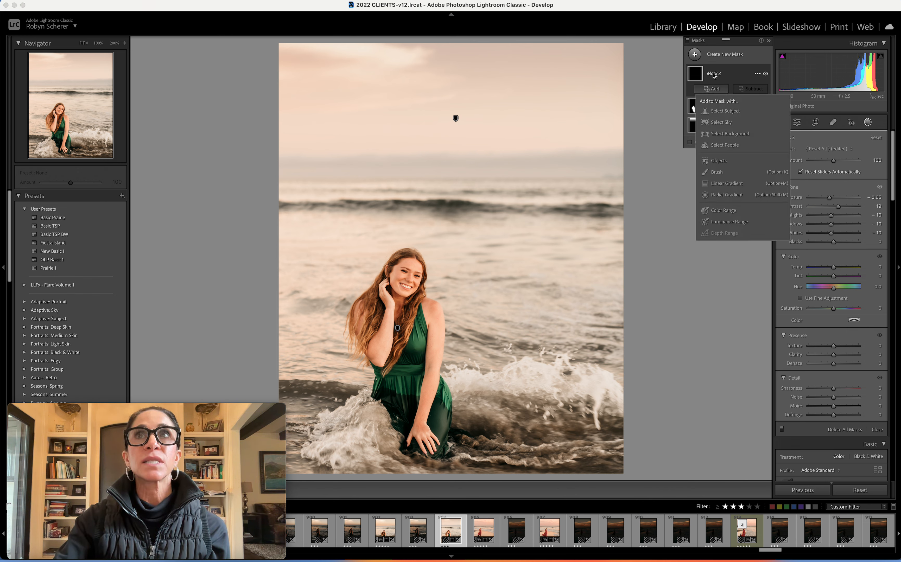
click(726, 194)
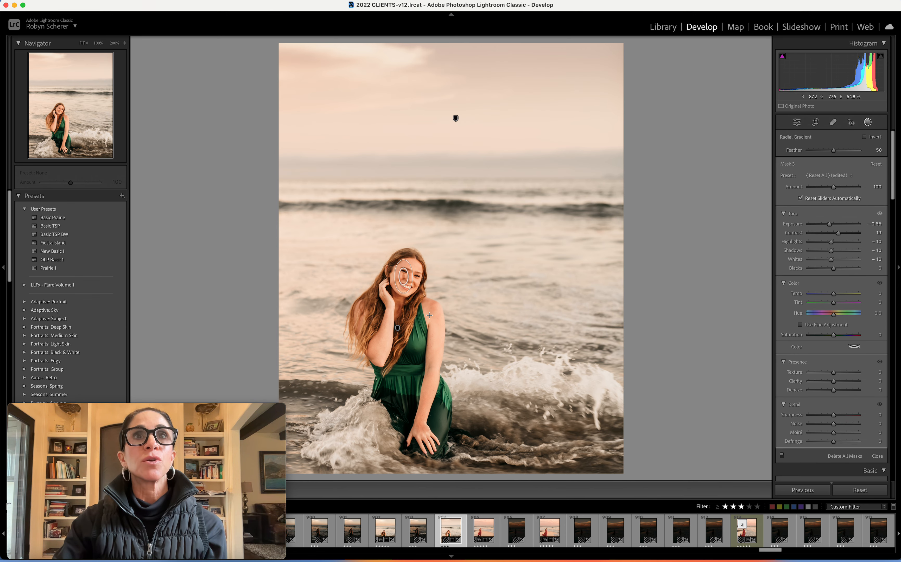
drag(407, 276, 502, 370)
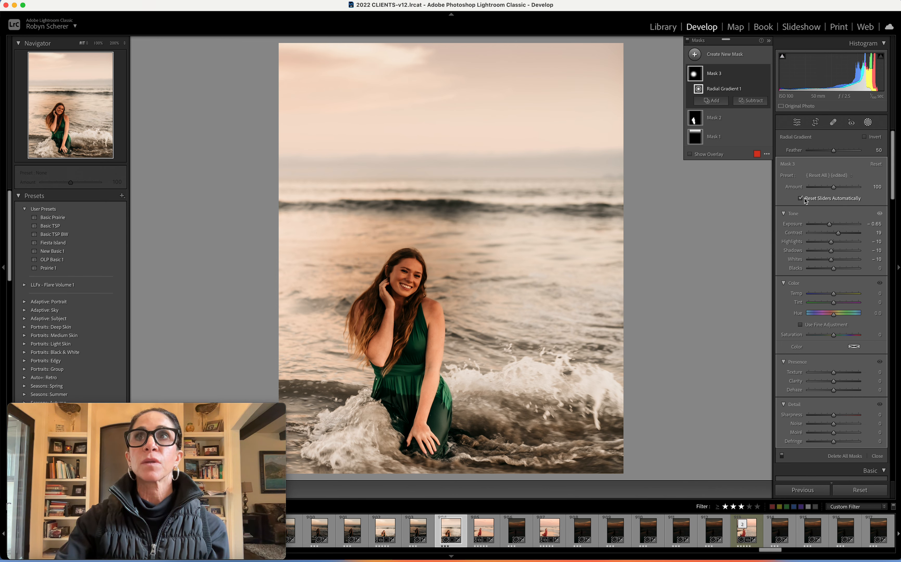
- Turn off automatic slider reset and set the radial gradient's exposure to 0.17, contrast to −10, and highlights and shadows to 0
double_click(829, 224)
drag(832, 234, 824, 234)
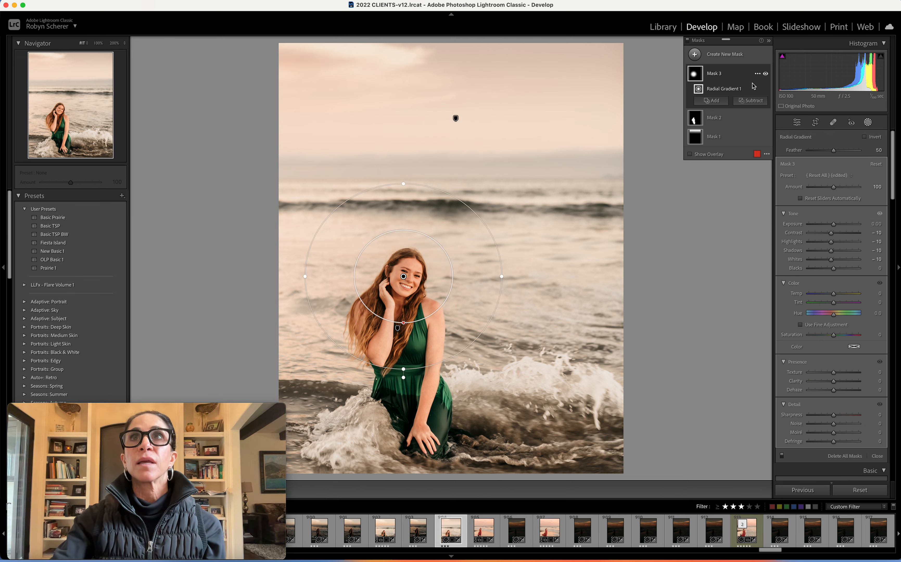
click(757, 73)
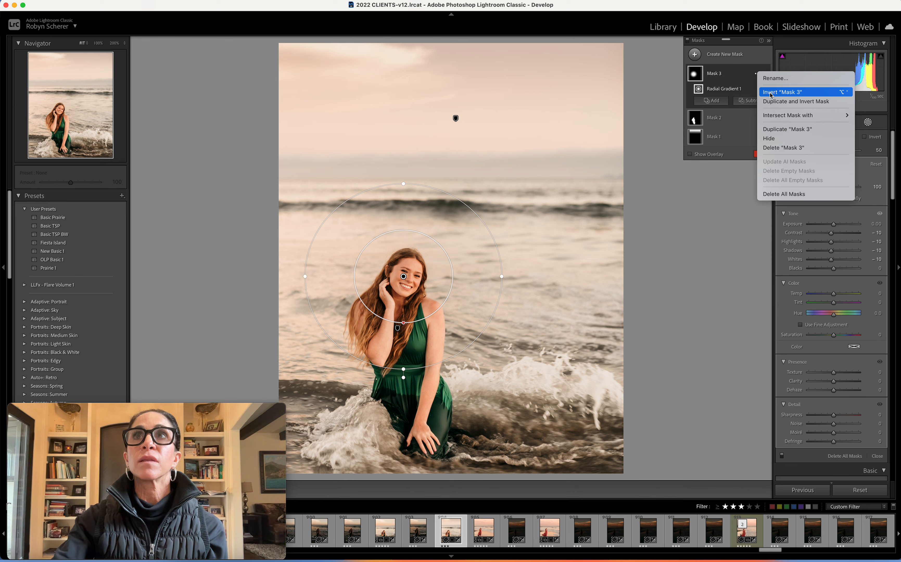
click(833, 227)
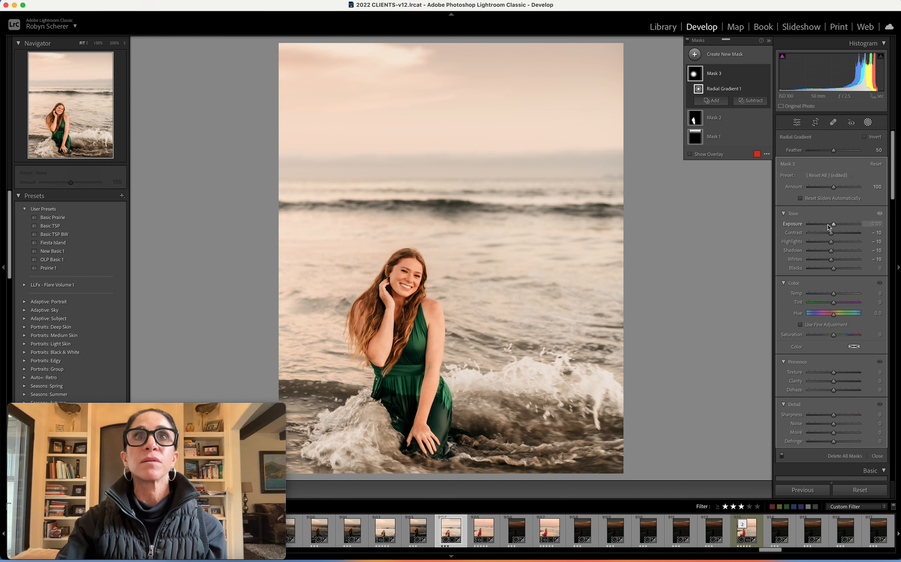
drag(834, 224, 836, 253)
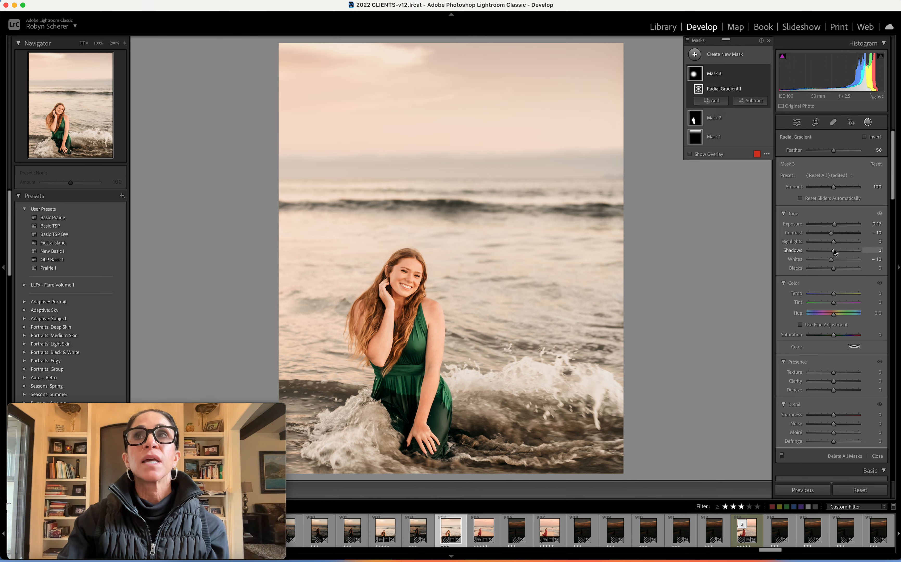
- Try an overall photo exposure of −0.90 and compare the result with the unedited version
click(867, 123)
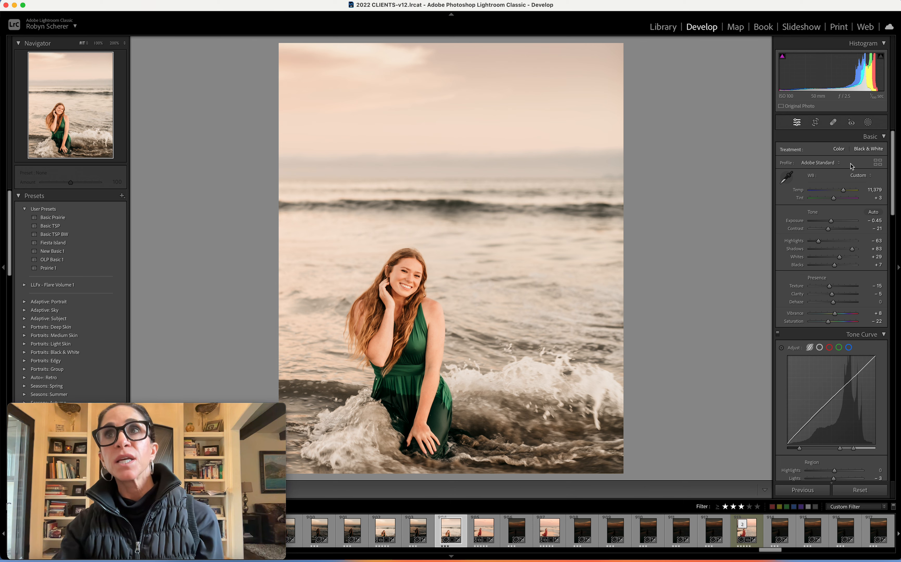
drag(831, 221, 829, 223)
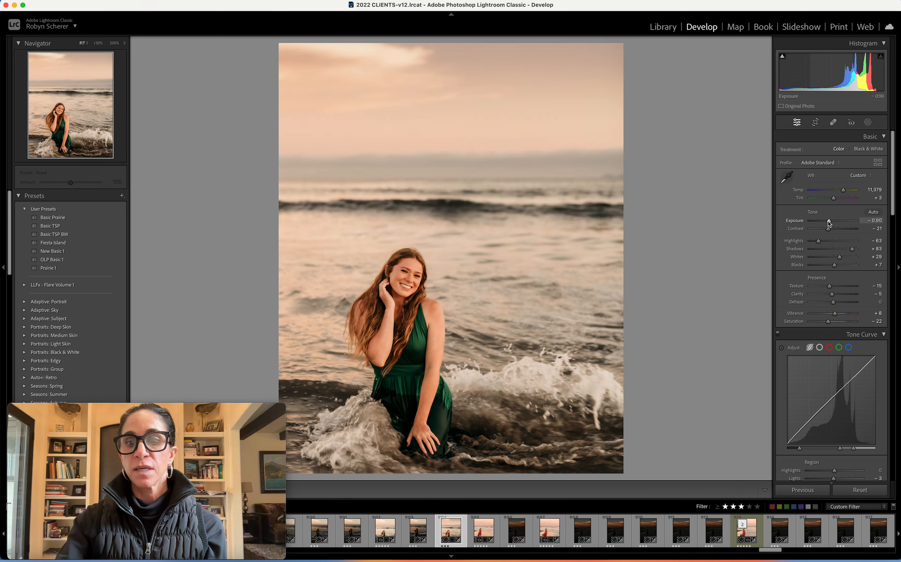
key(backslash)
key(backslash)
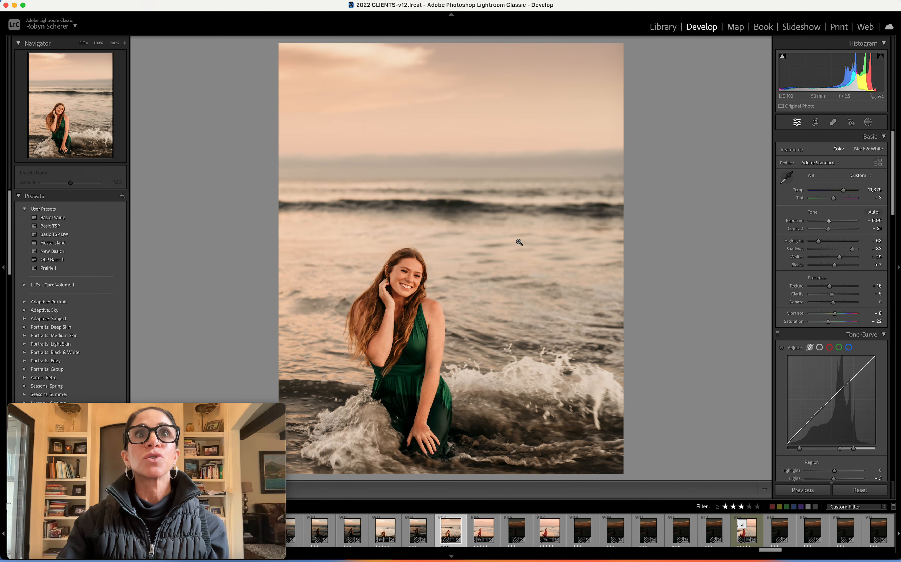
- Try an exposure of 0.50 on the radial gradient around the woman's face and delete that gradient
click(868, 122)
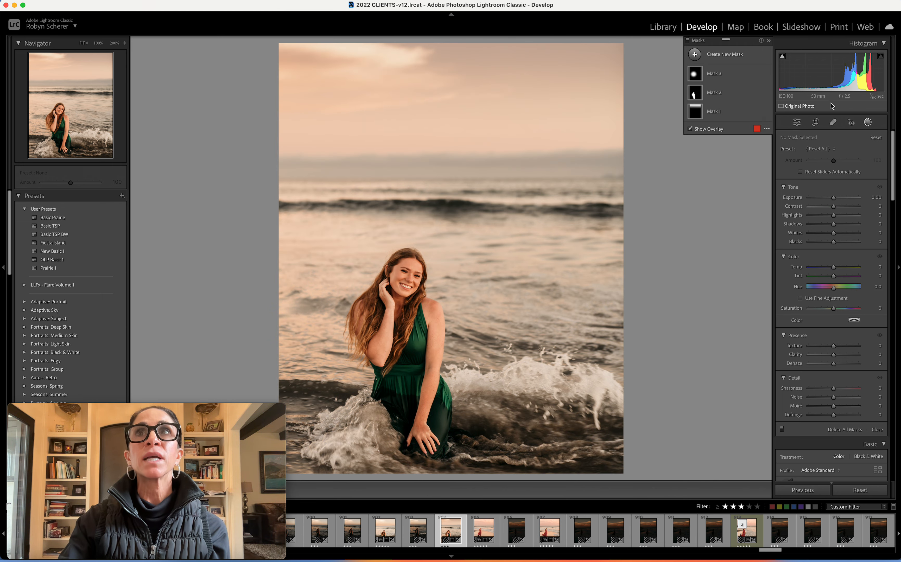
click(716, 75)
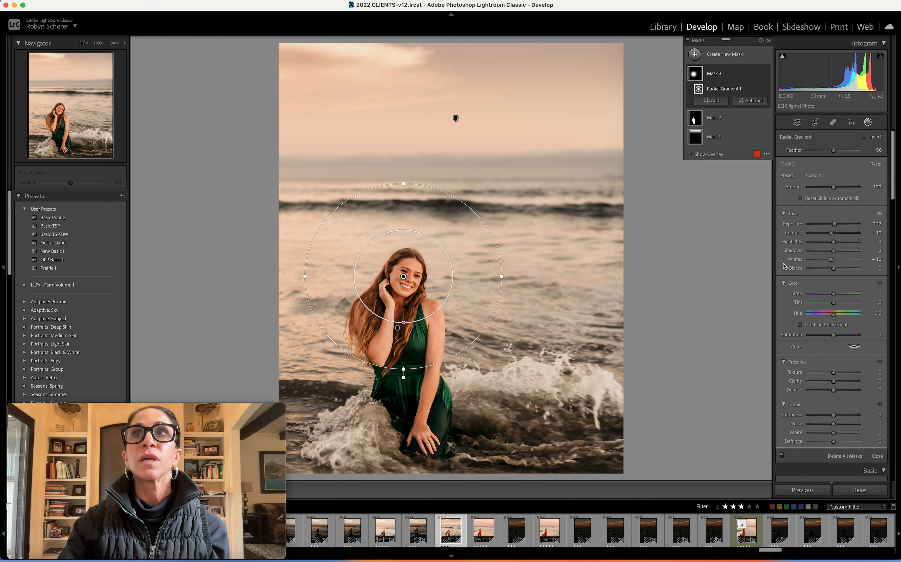
drag(834, 224, 838, 224)
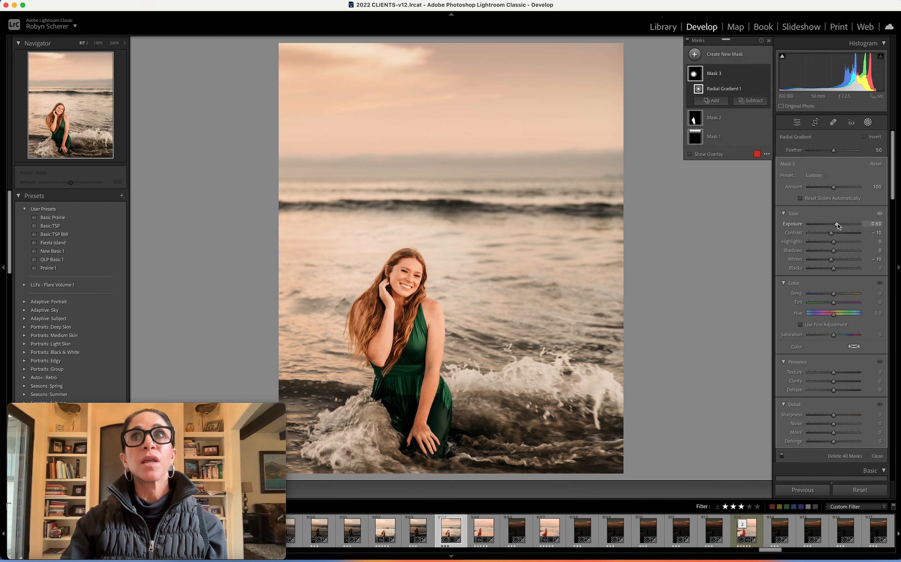
key(Delete)
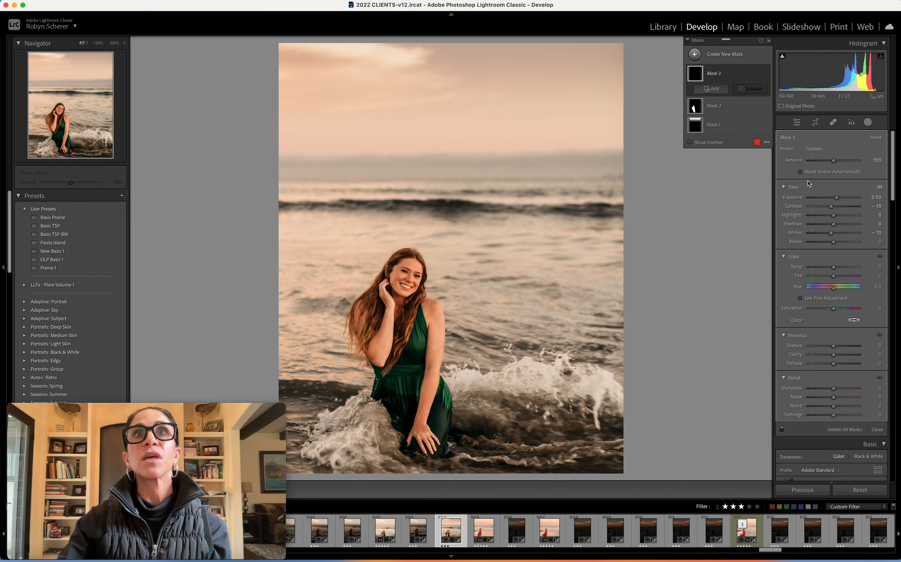
- Leave masking and set the photo's overall exposure to −0.65
click(868, 123)
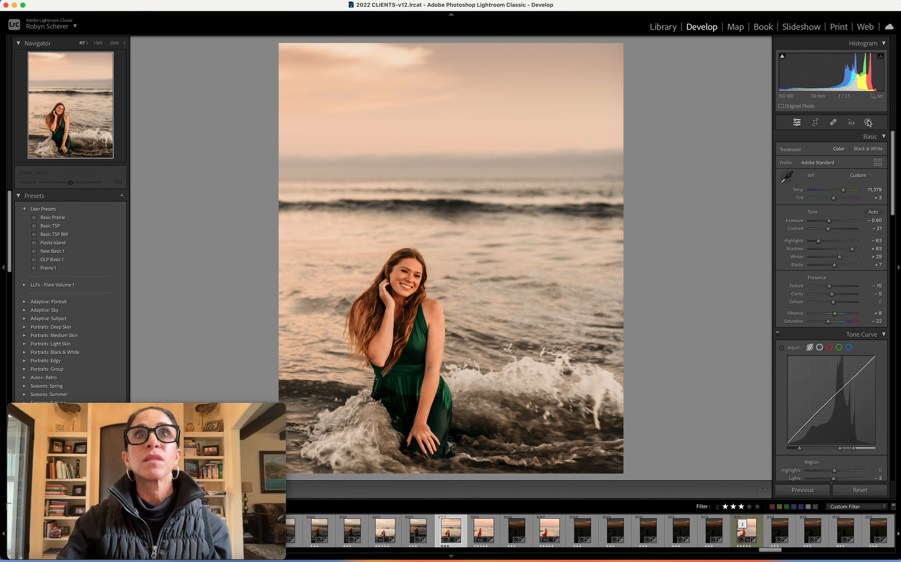
drag(829, 223, 830, 223)
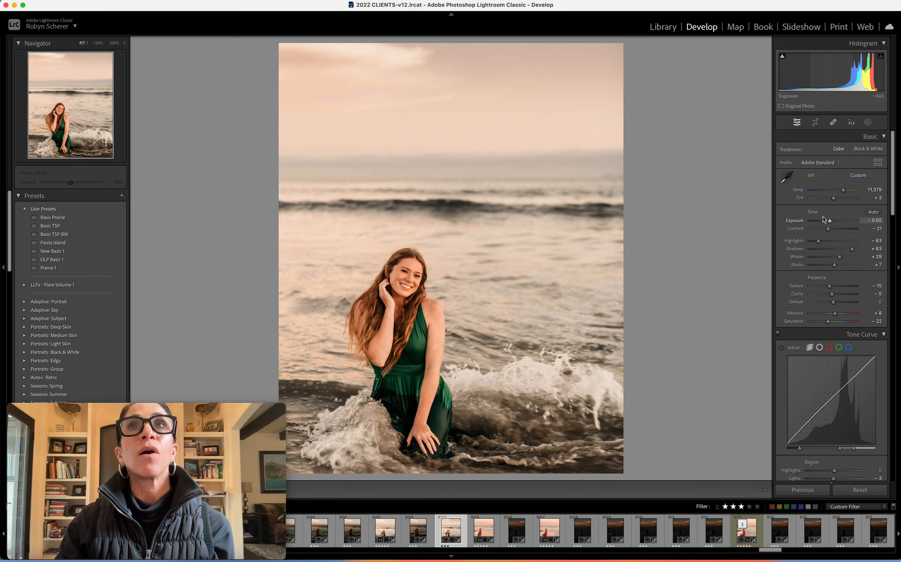
- Return to the photo library, filter it to five-star photos and select the darker backlit shot of the woman beside two palm trees
click(663, 31)
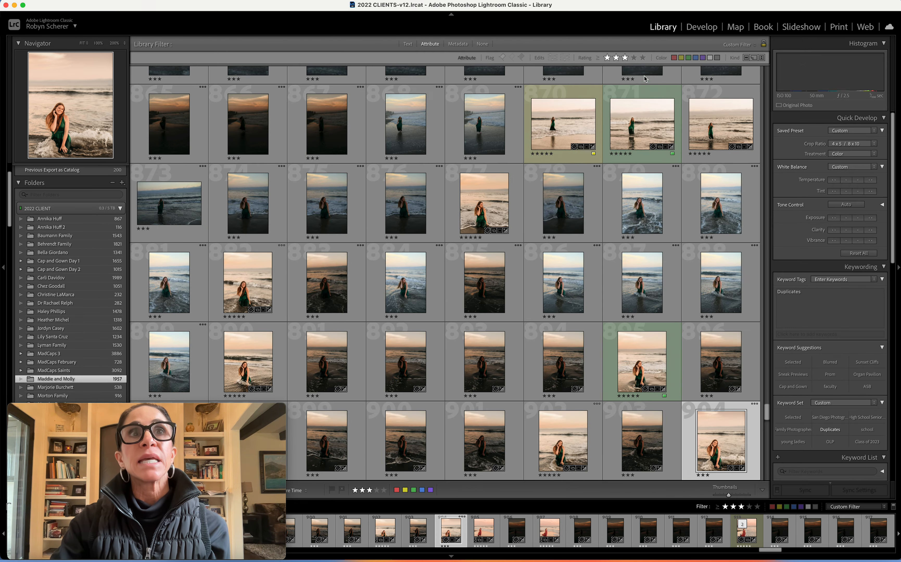
scroll(595, 215, up, 15)
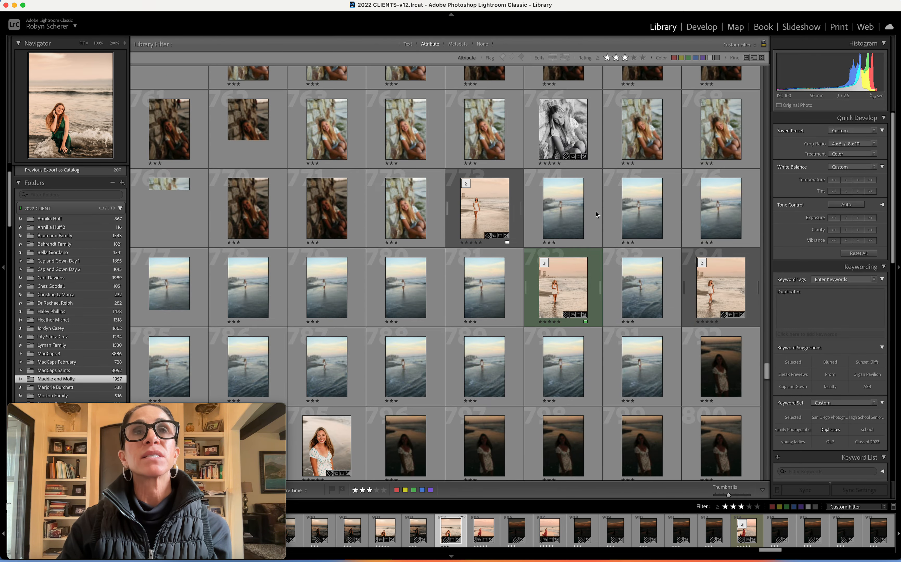
scroll(596, 215, up, 17)
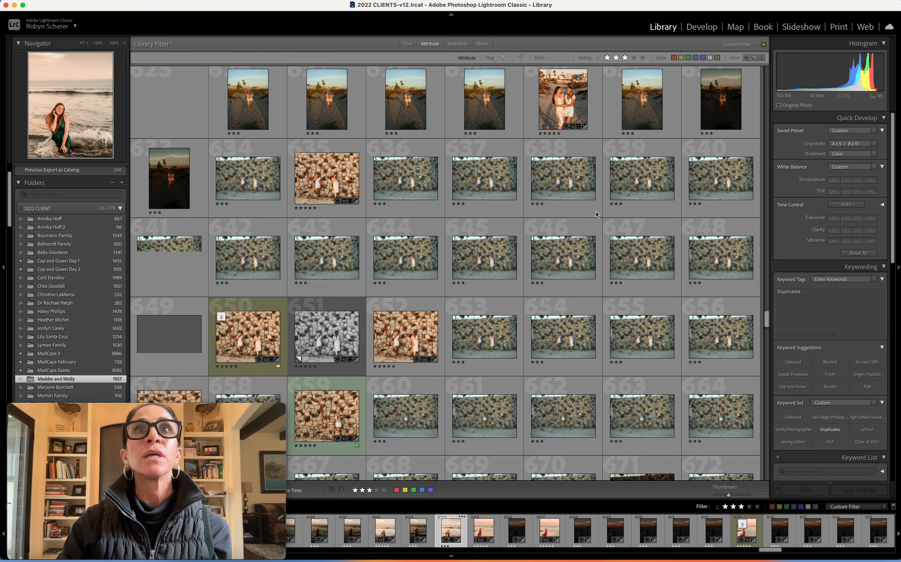
scroll(596, 214, up, 10)
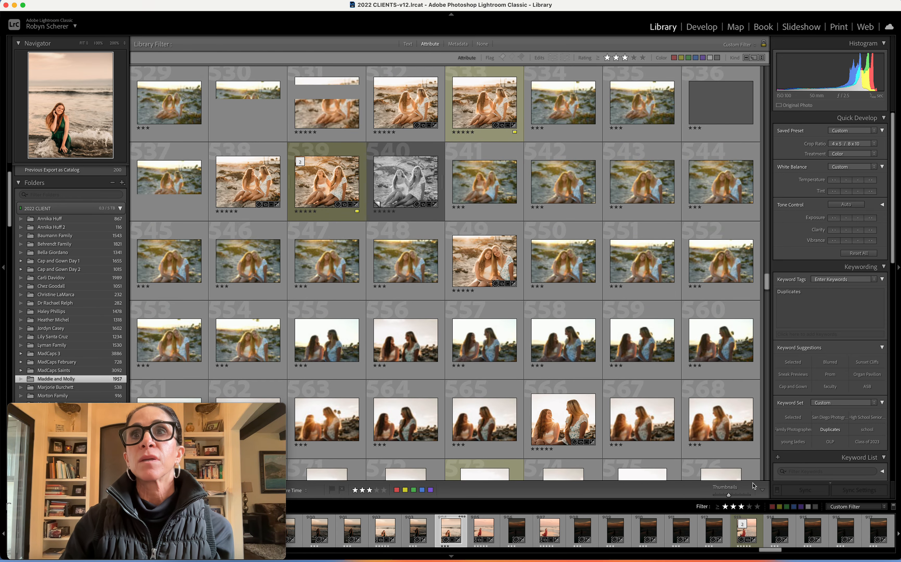
click(756, 506)
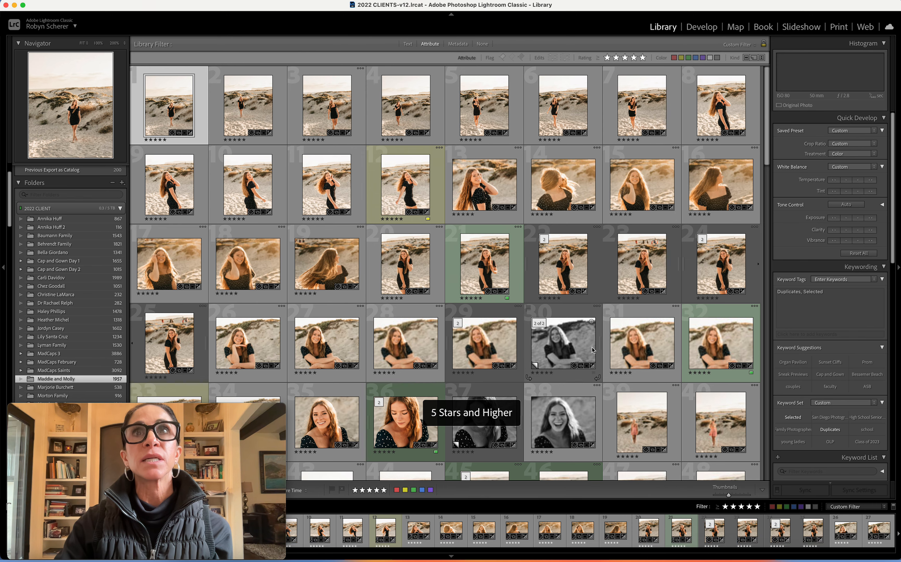
scroll(575, 351, down, 10)
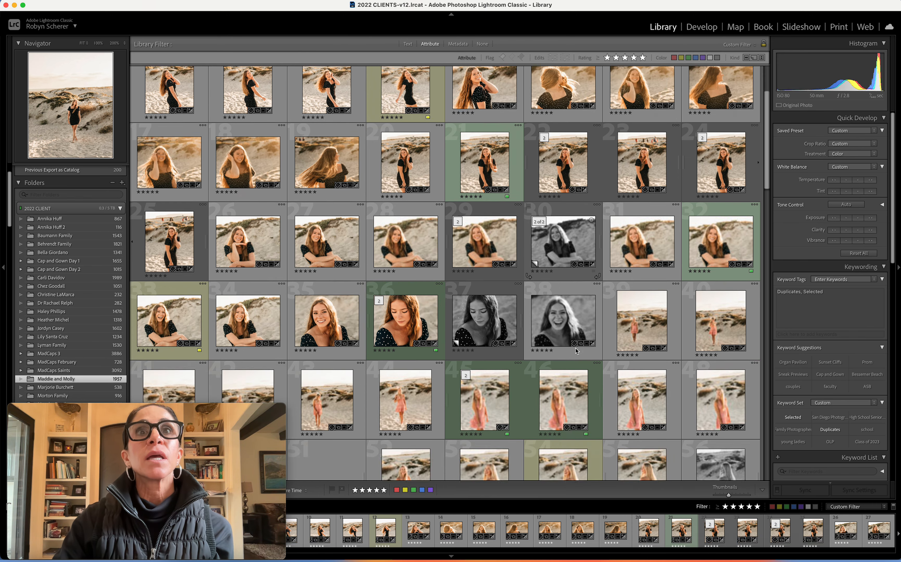
scroll(575, 351, down, 3)
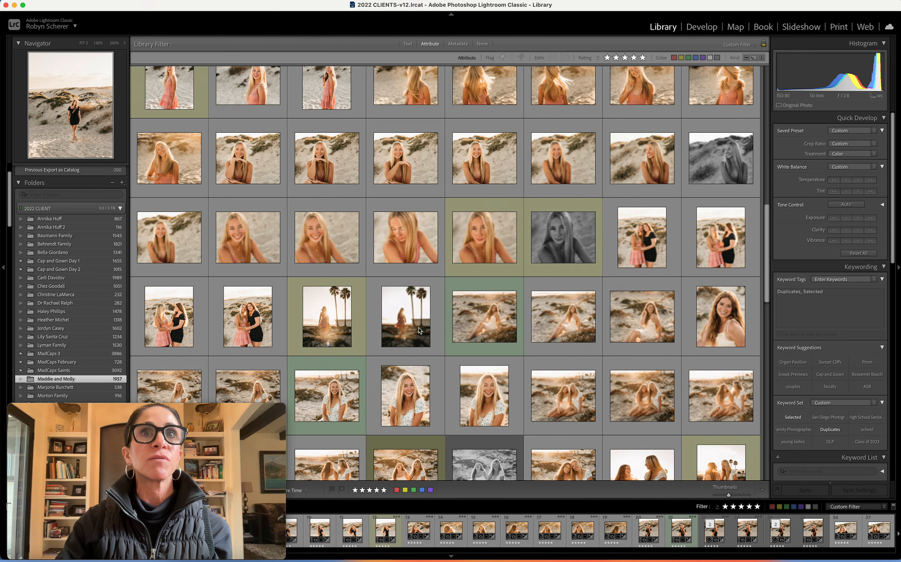
click(420, 330)
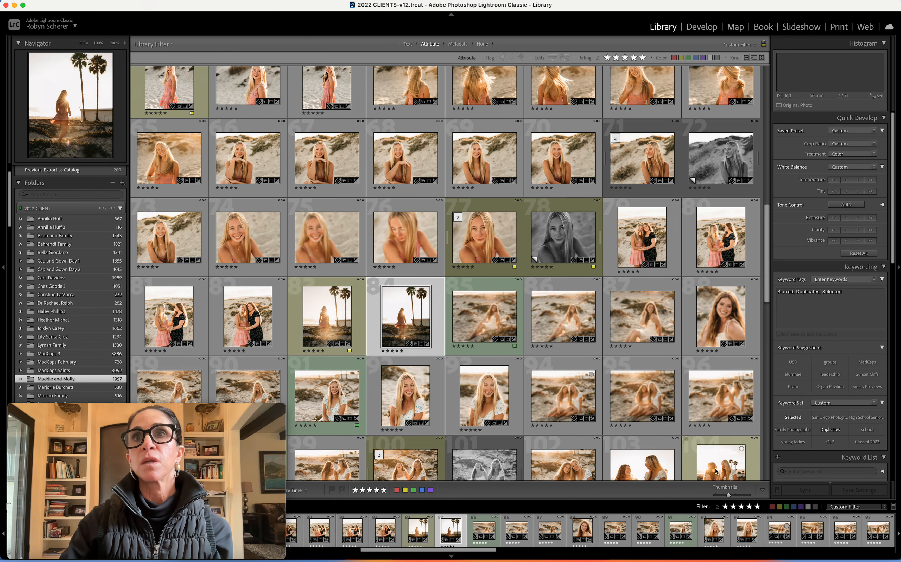
- Switch the rating filter between three stars and higher and five stars, and browse the unedited and edited shots in the folder
click(741, 507)
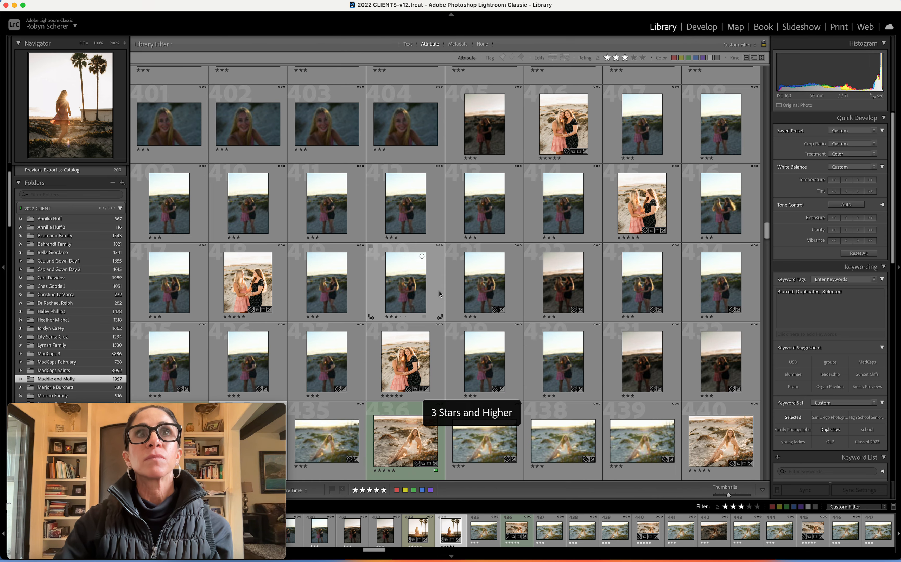
scroll(455, 294, up, 2)
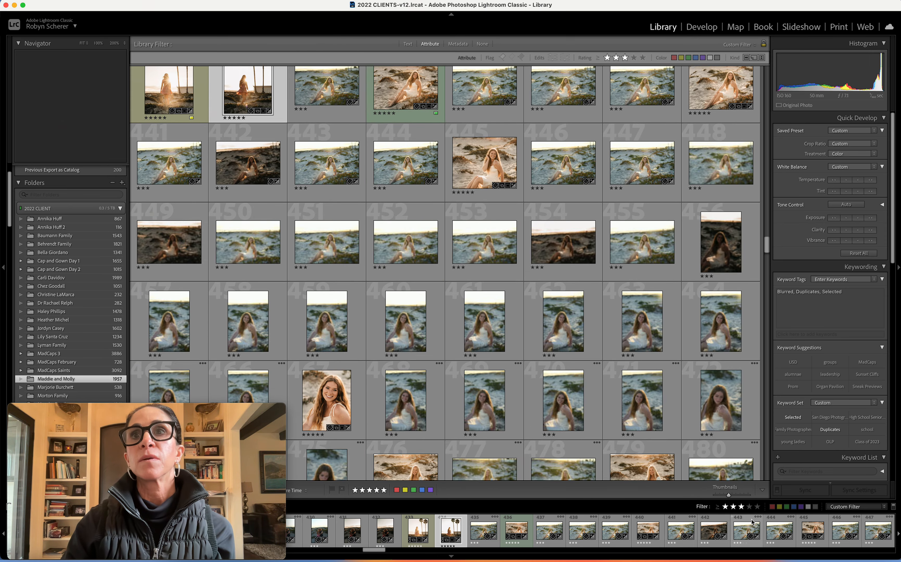
click(757, 507)
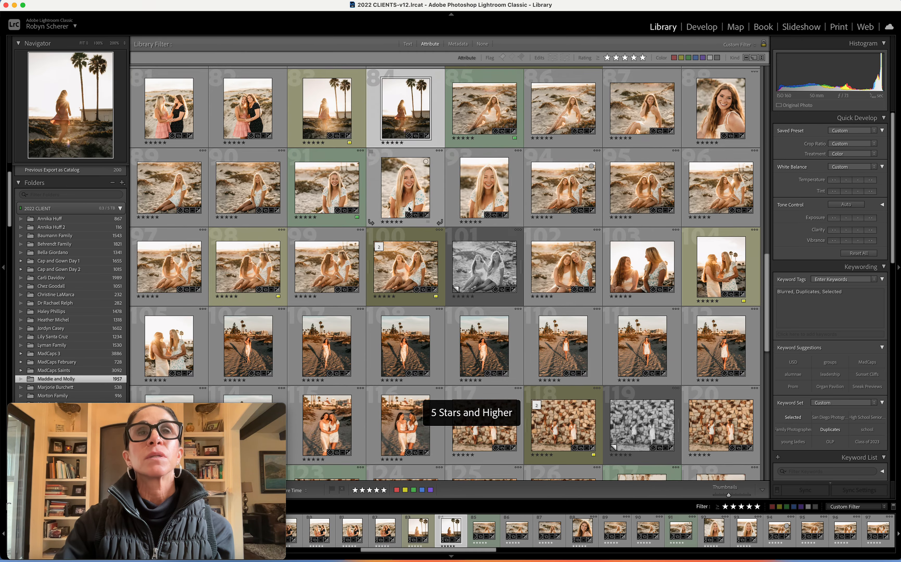
scroll(409, 210, up, 5)
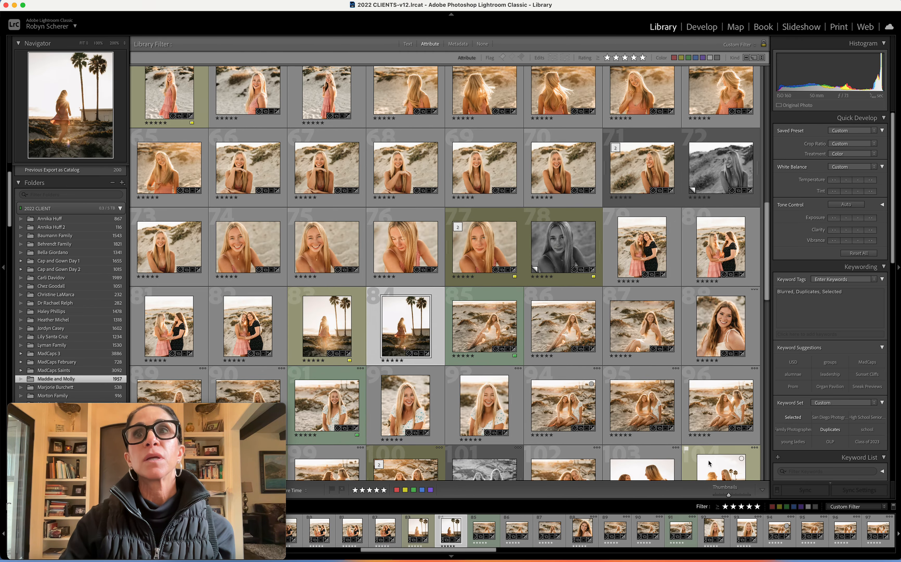
click(741, 507)
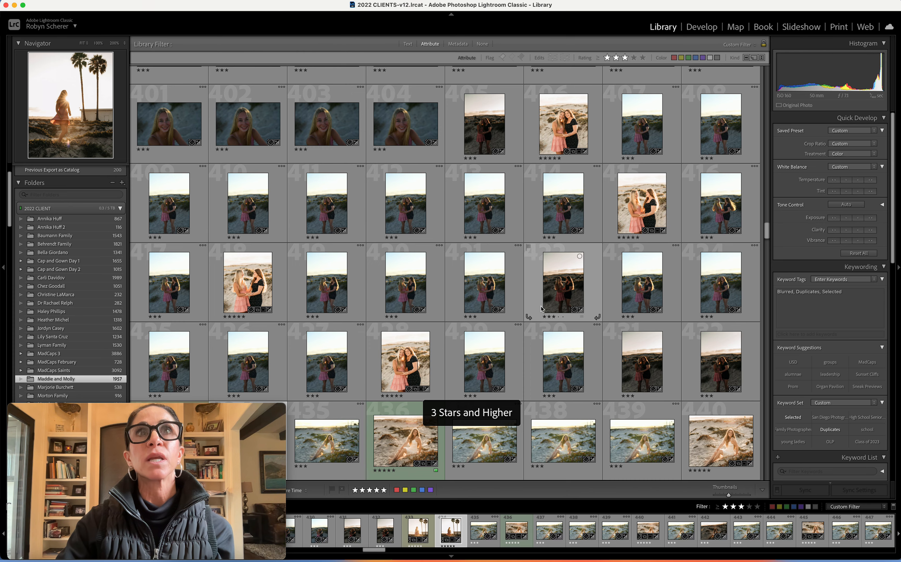
scroll(542, 309, up, 8)
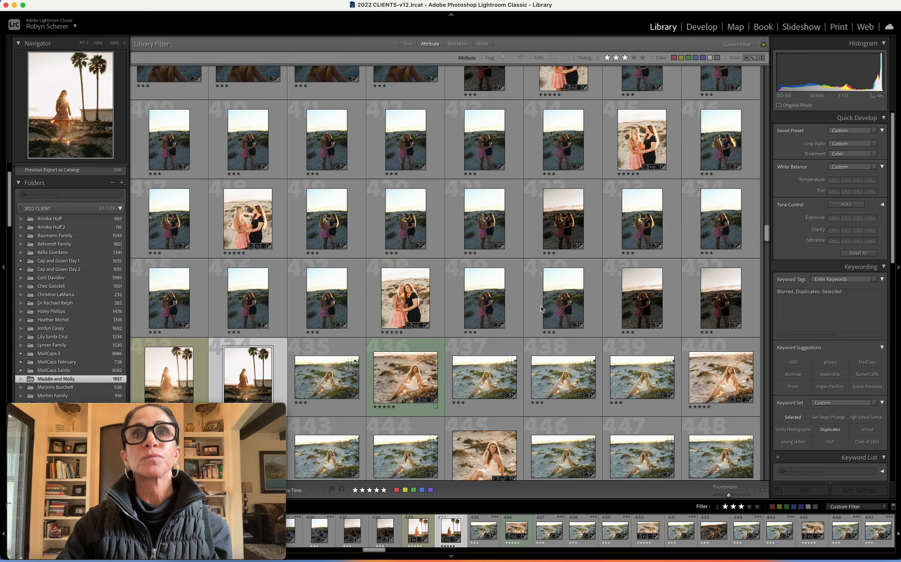
scroll(541, 309, up, 15)
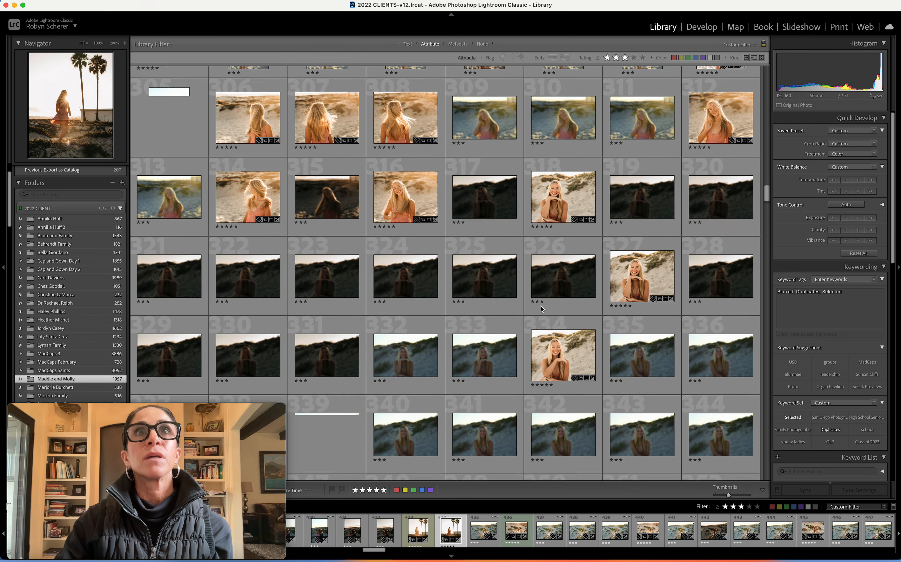
scroll(542, 309, up, 20)
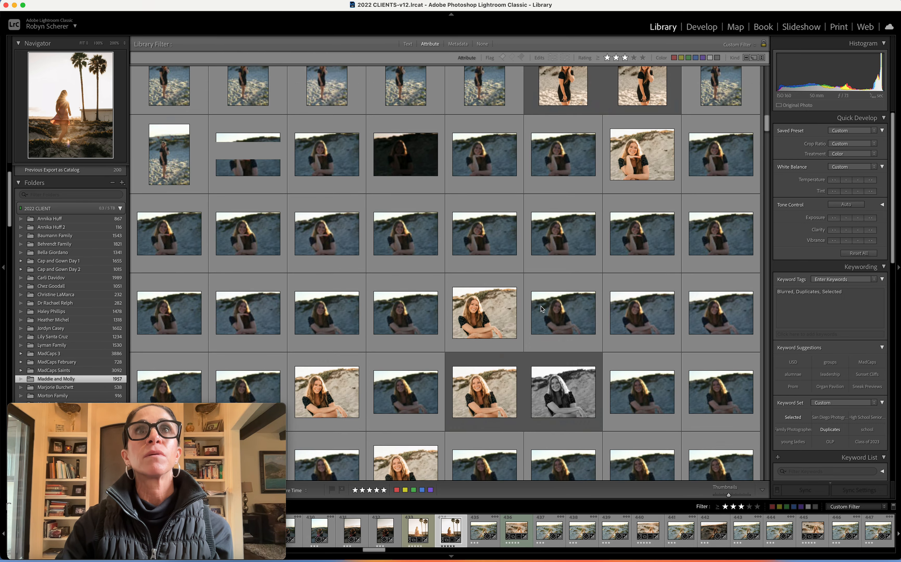
scroll(542, 309, up, 15)
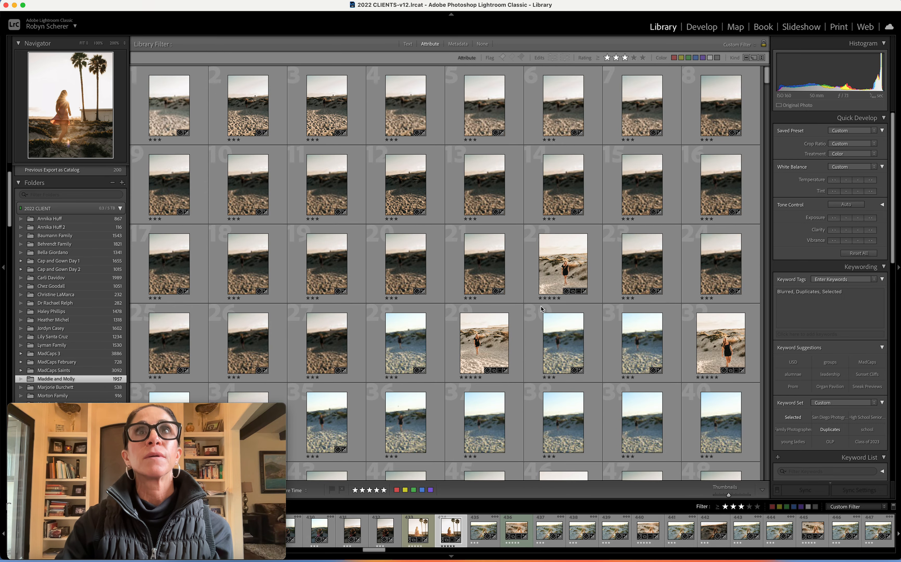
- Filter the library to five-star photos and open the selected palm tree photo for developing
click(757, 506)
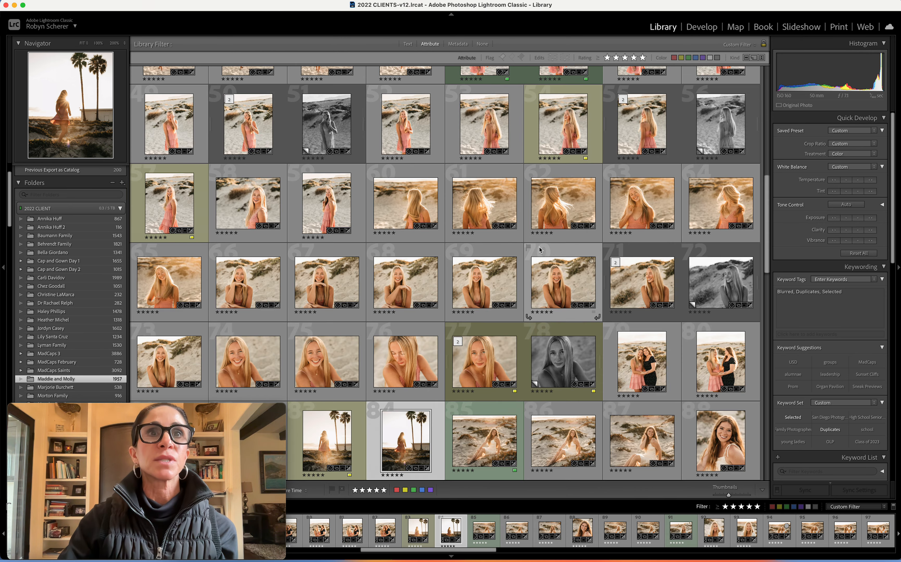
click(701, 29)
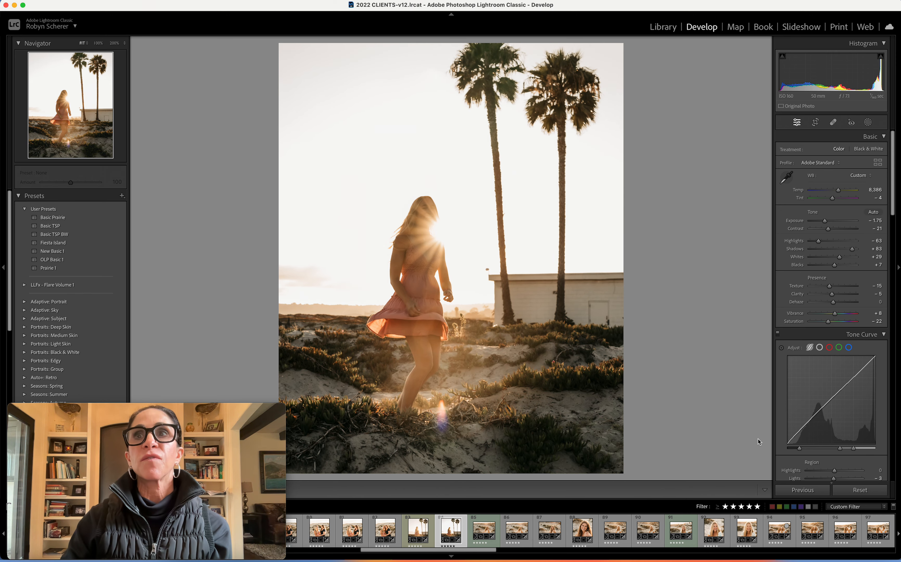
- Reset all edits on the backlit palm tree photo and apply the Basic TSP preset
click(860, 491)
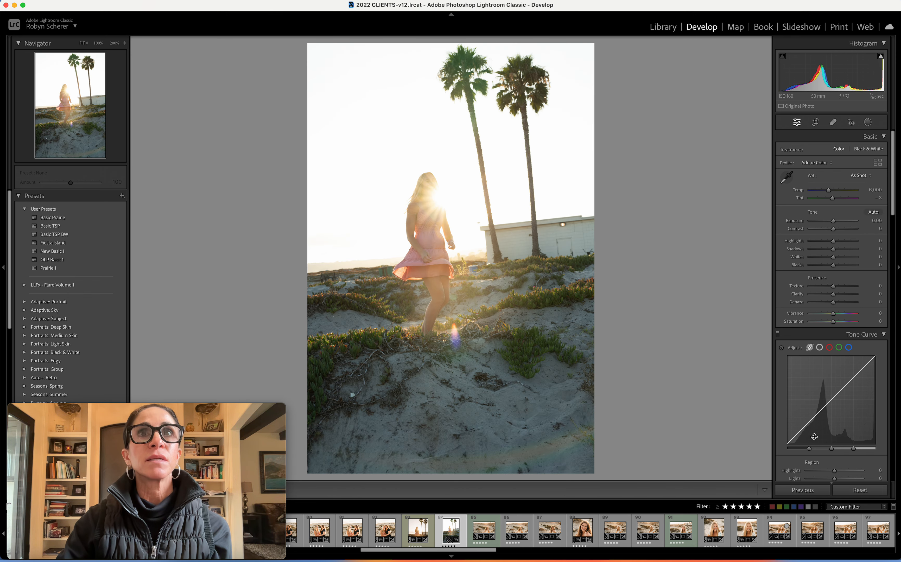
click(88, 227)
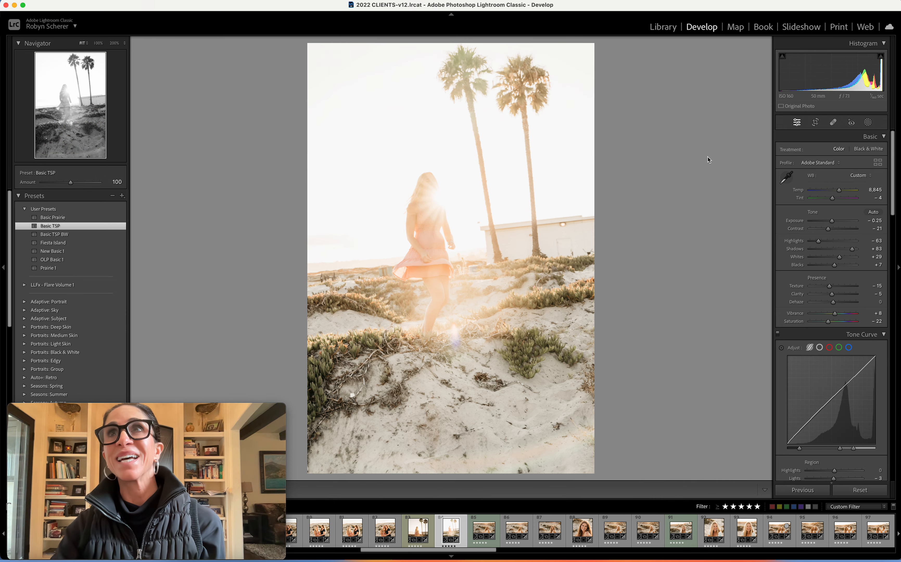
- Crop the photo to 4 x 5 / 8 x 10 around the woman with a 4.49 straightening angle, and set overall exposure to −1.20
click(815, 122)
click(854, 152)
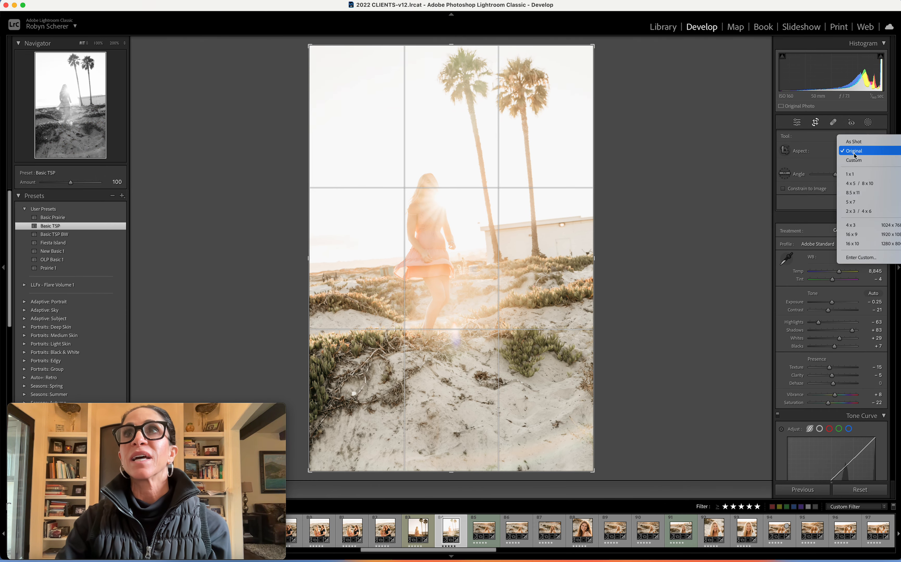
click(860, 183)
drag(690, 155, 693, 172)
drag(506, 158, 518, 153)
drag(322, 97, 342, 145)
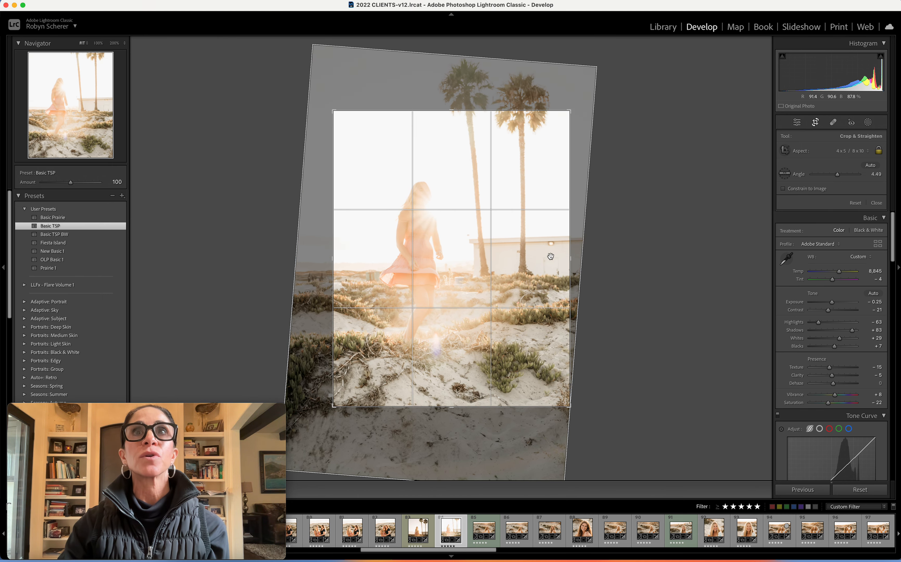
key(Return)
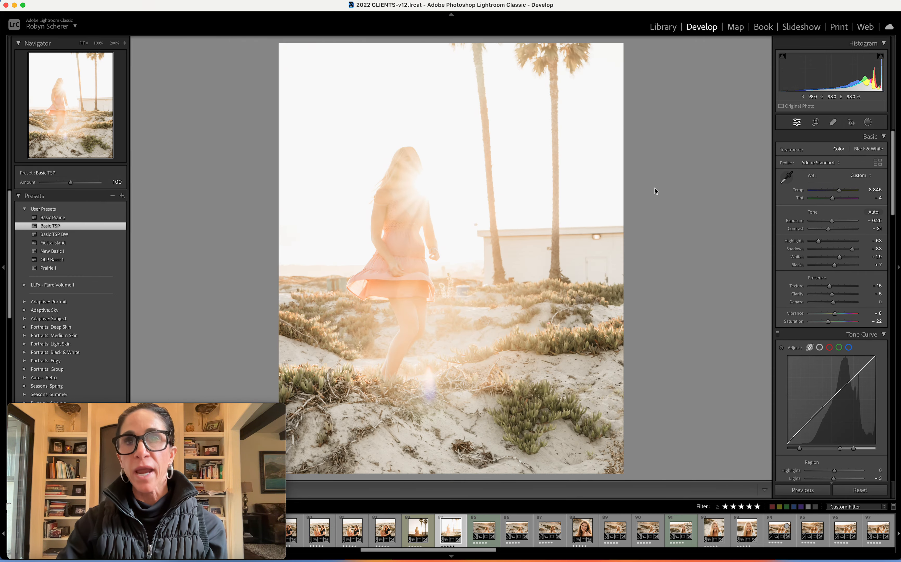
drag(831, 223, 828, 223)
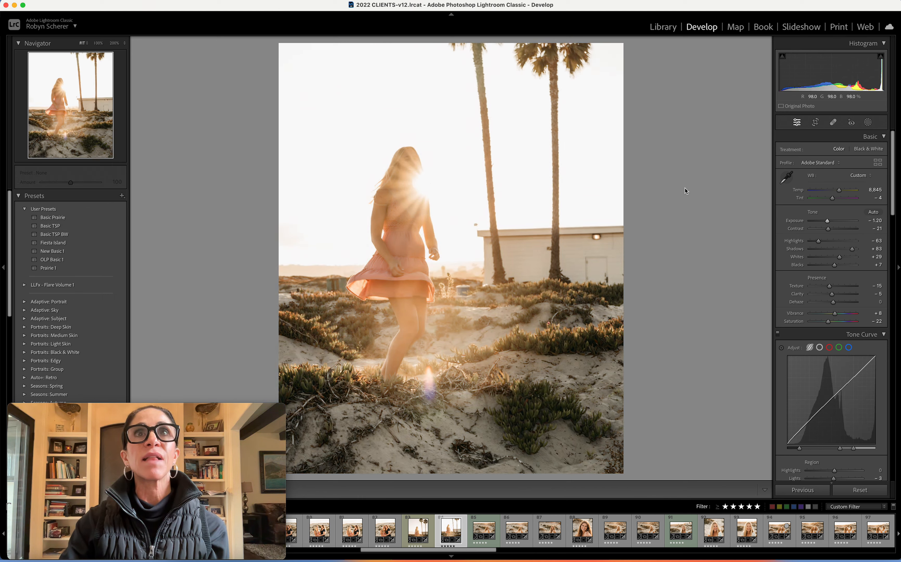
- Add a radial gradient mask centred on the sun flare beside the woman's head, reaching down over her upper body
click(868, 122)
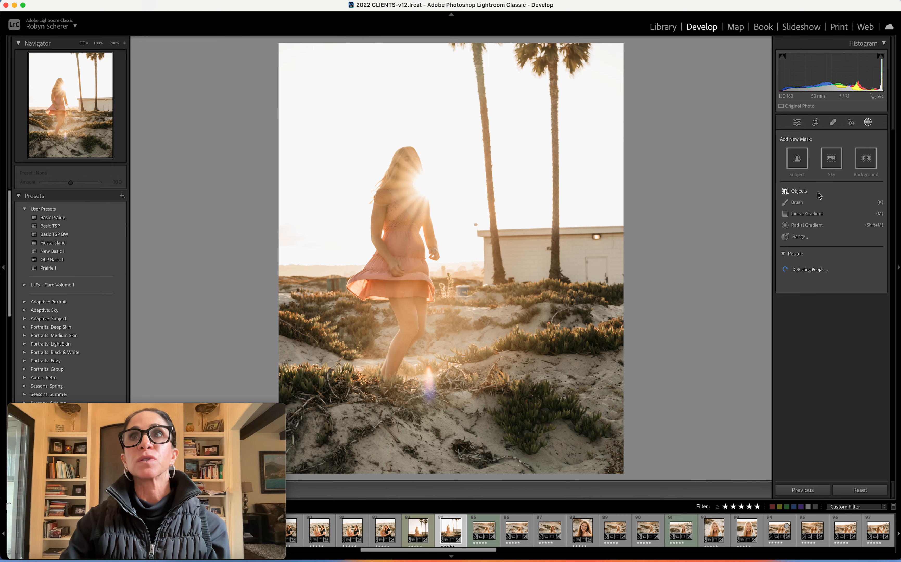
click(802, 226)
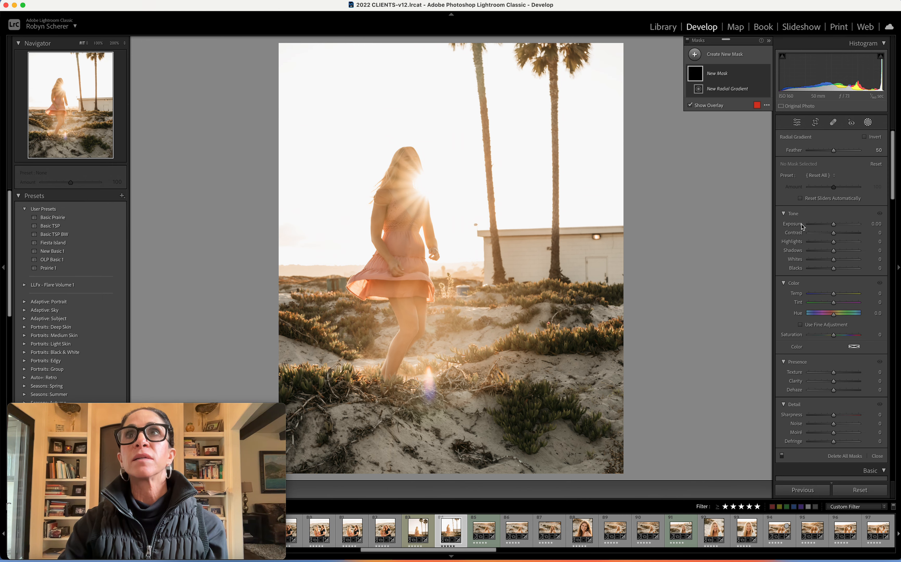
drag(425, 183, 475, 247)
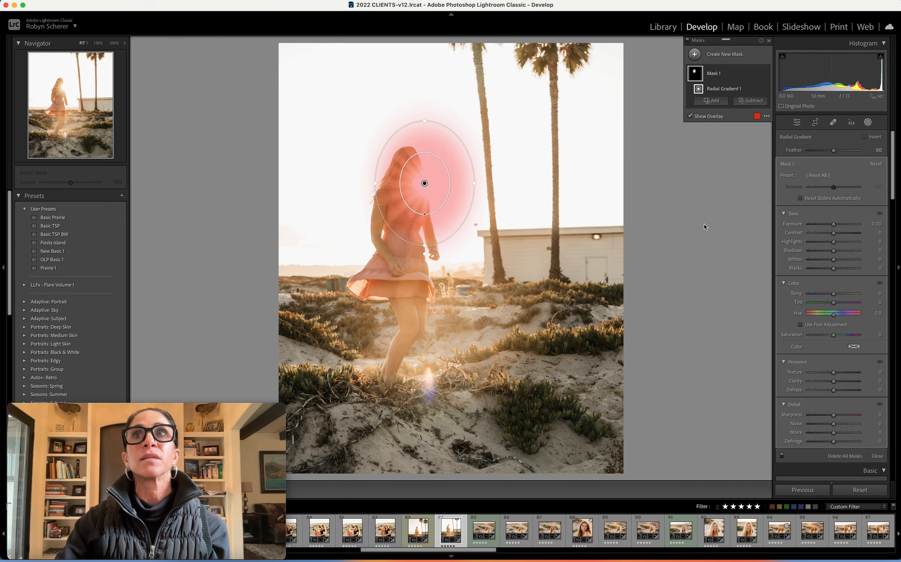
- Set the radial mask's exposure to −0.40, temperature to 26, dehaze to 8, clarity to 16 and texture to 9, and close masking
drag(834, 227, 831, 224)
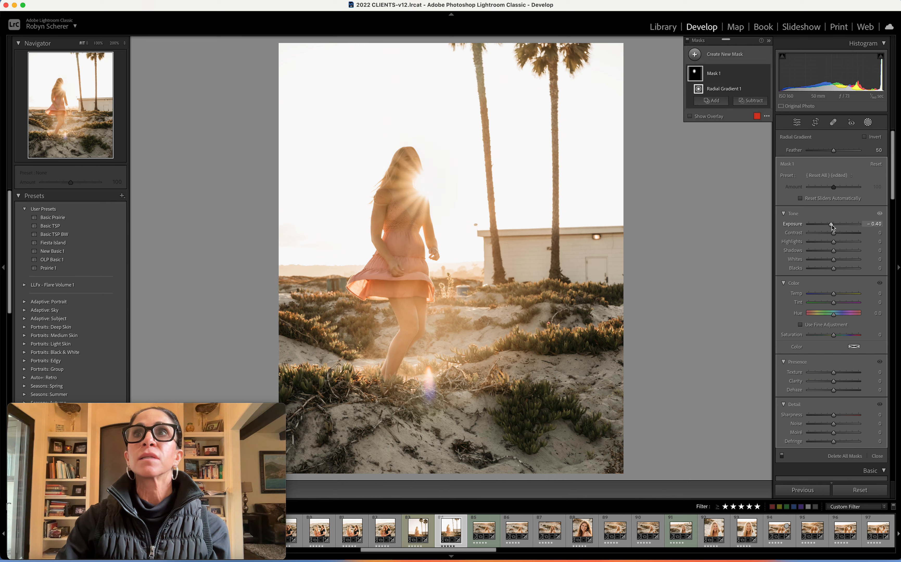
drag(833, 295, 840, 294)
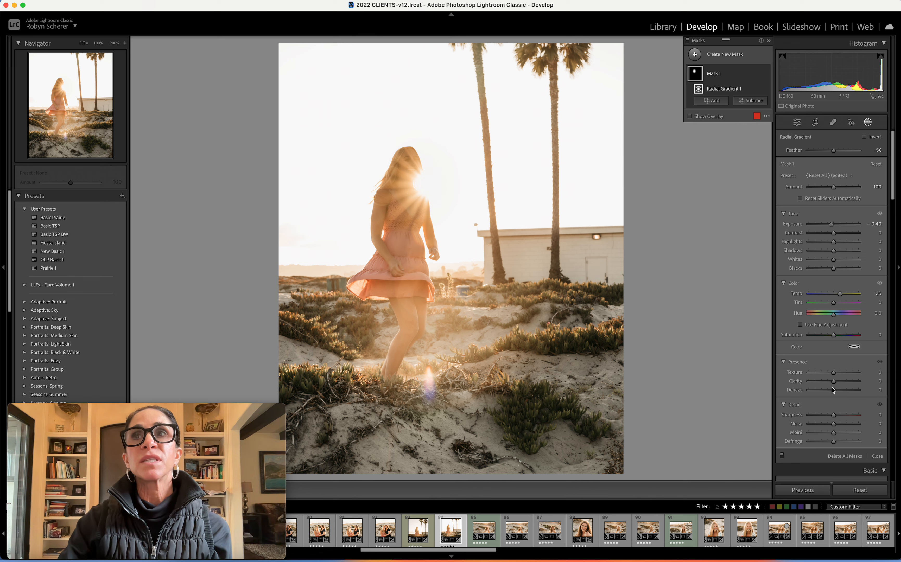
drag(834, 390, 835, 391)
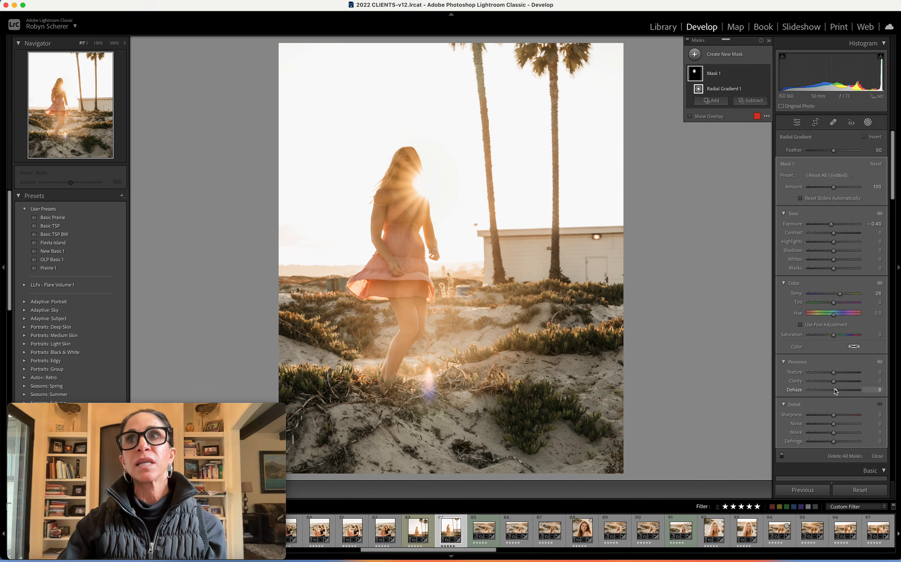
drag(835, 383, 838, 374)
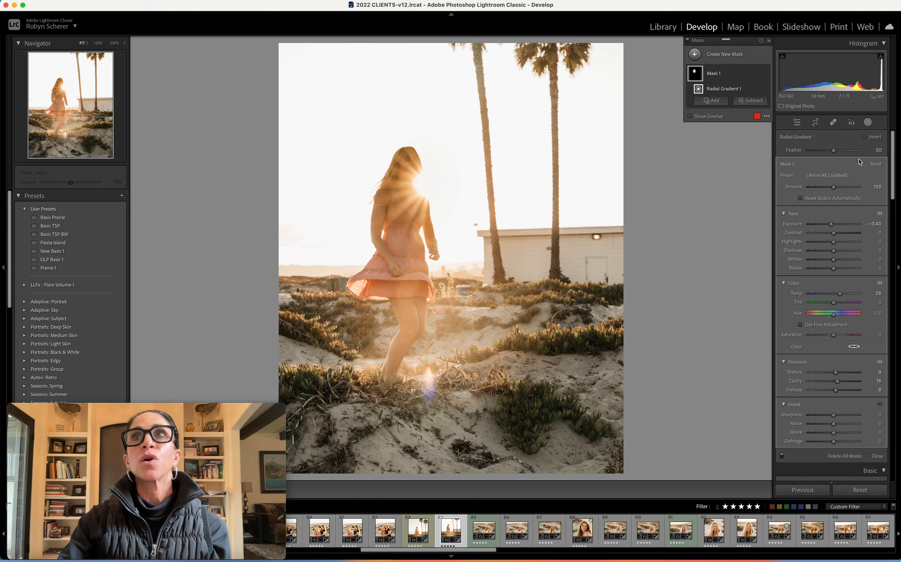
click(867, 123)
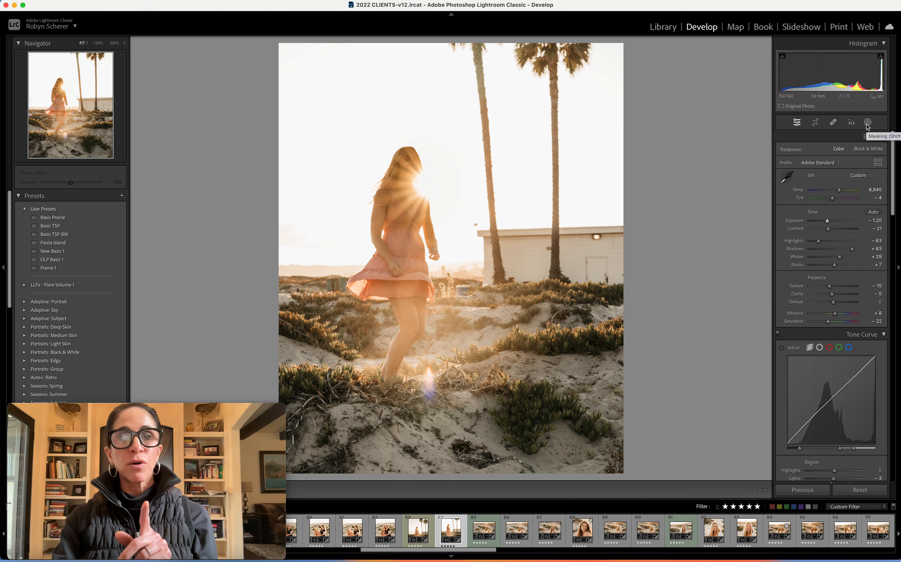
- Compare the before and after versions of the palm tree photo
key(backslash)
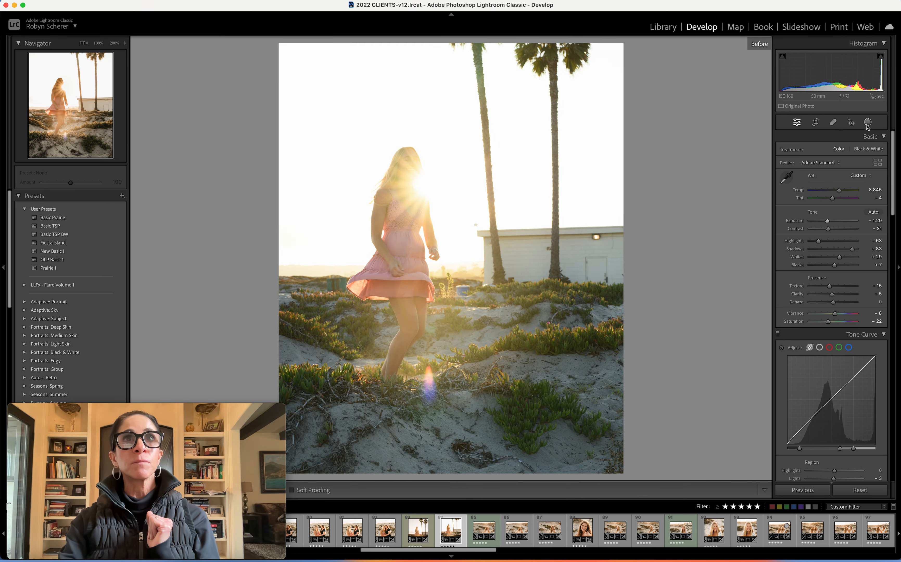
key(backslash)
key(backslash)
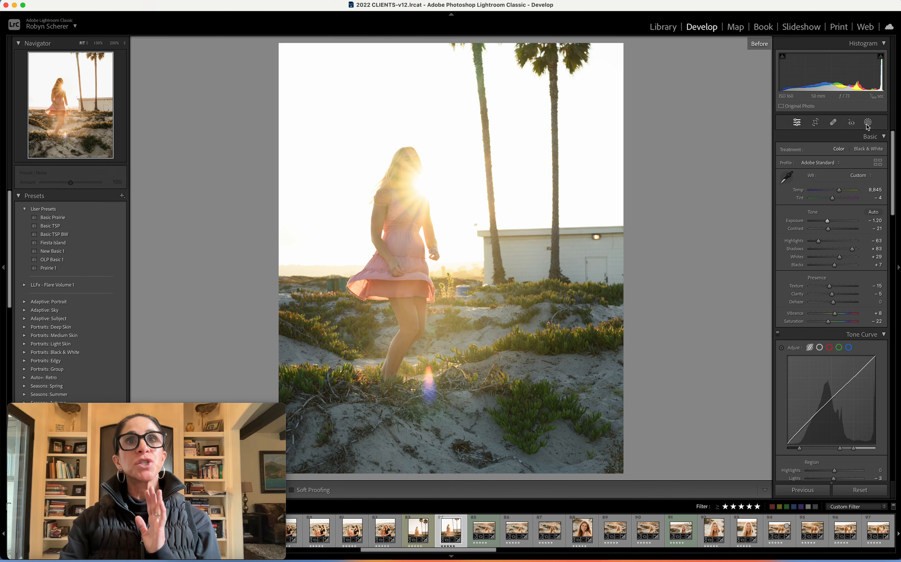
key(backslash)
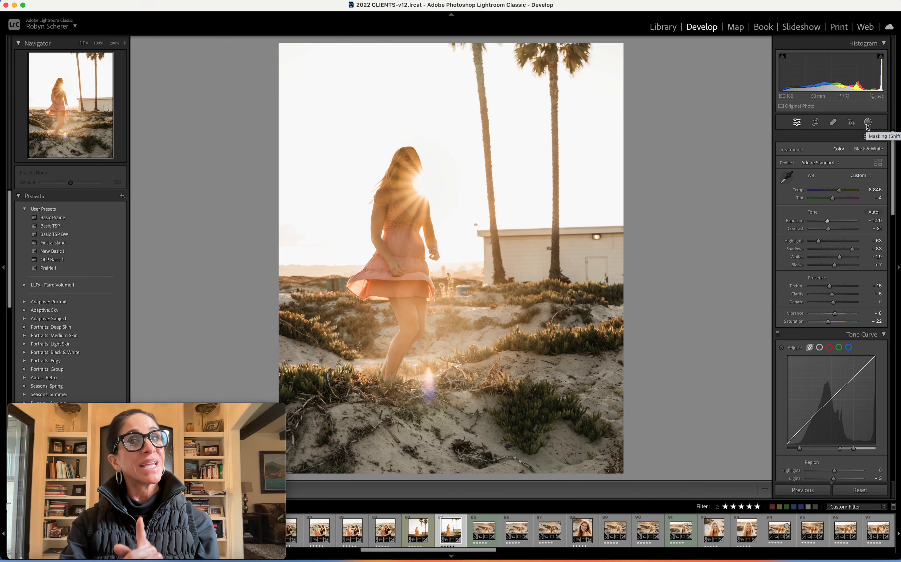
key(backslash)
key(backslash)
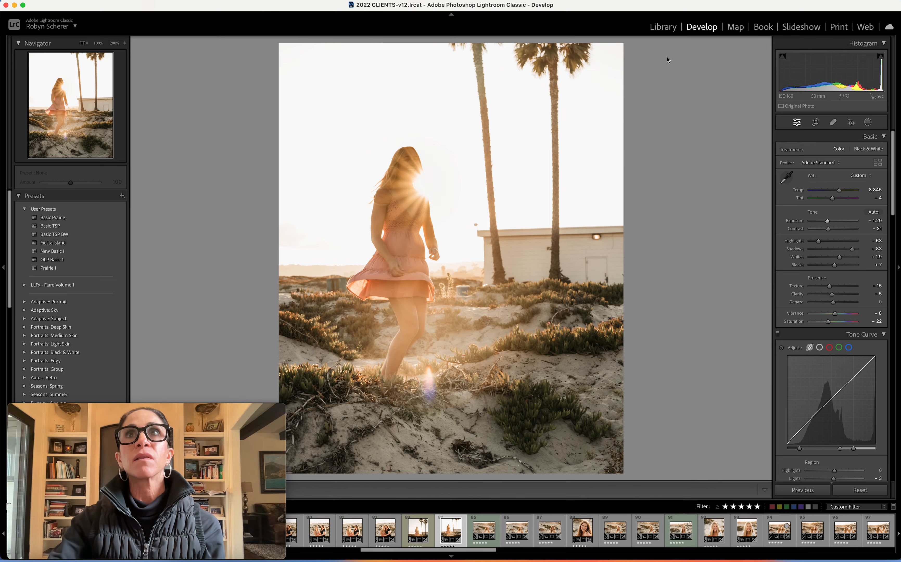
- Open the yellow-labelled wide shot of the woman in the green dress in the surf for developing, and compare it with its original
click(663, 29)
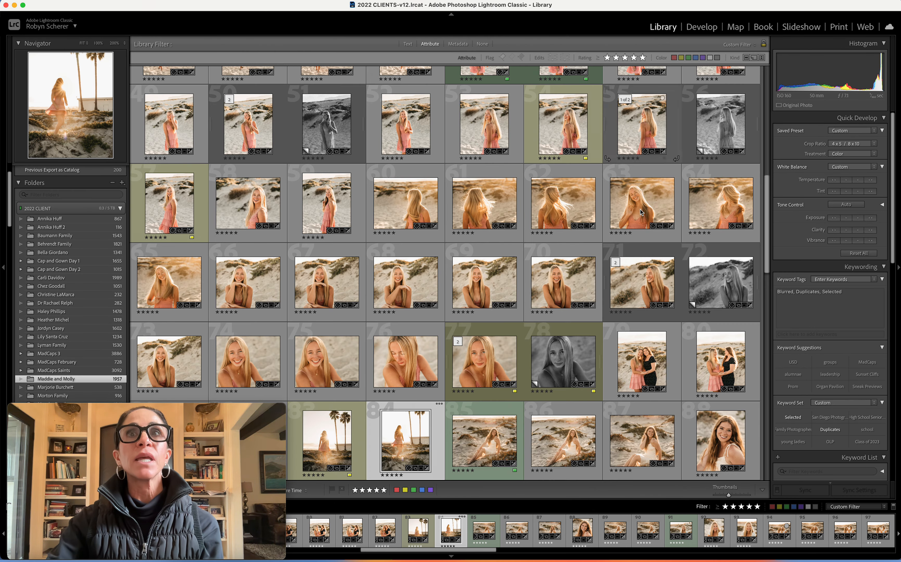
scroll(640, 212, down, 10)
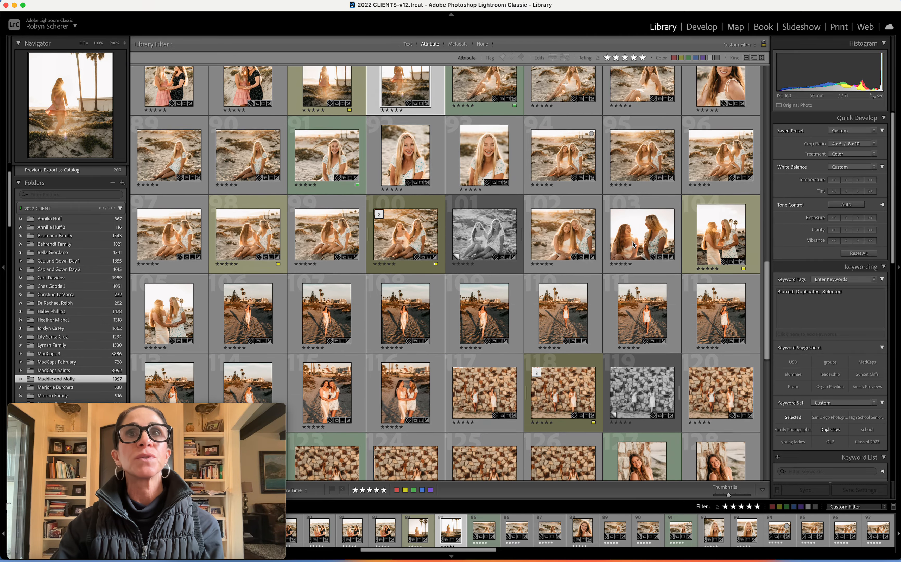
scroll(634, 245, down, 12)
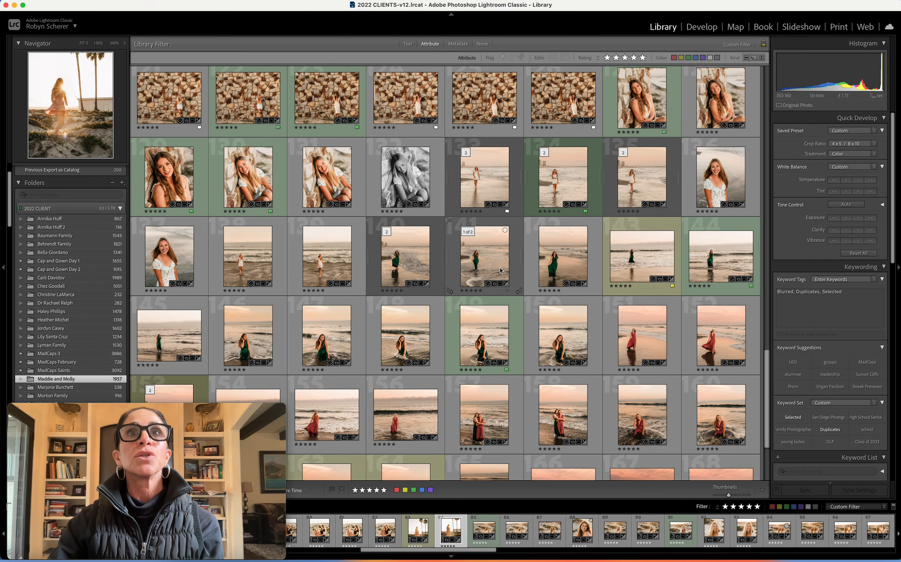
click(642, 256)
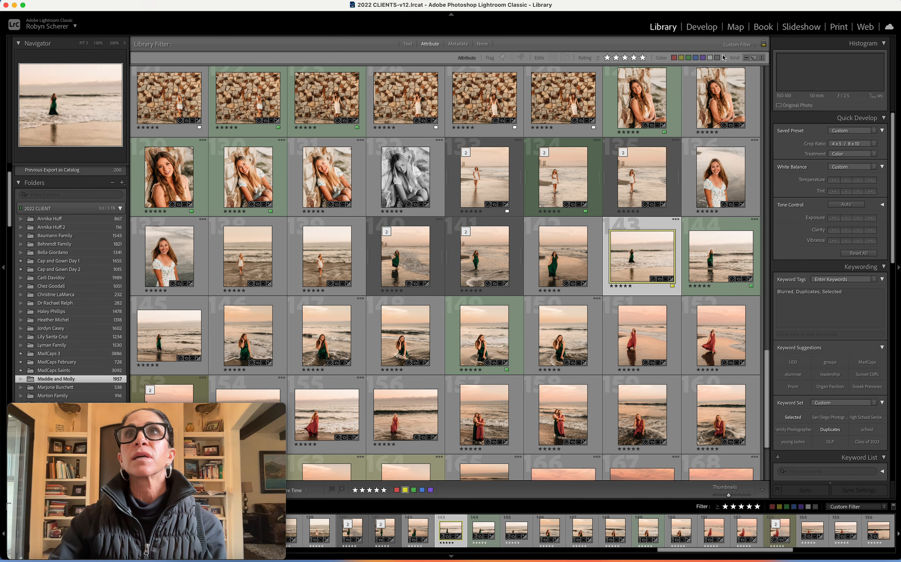
click(710, 27)
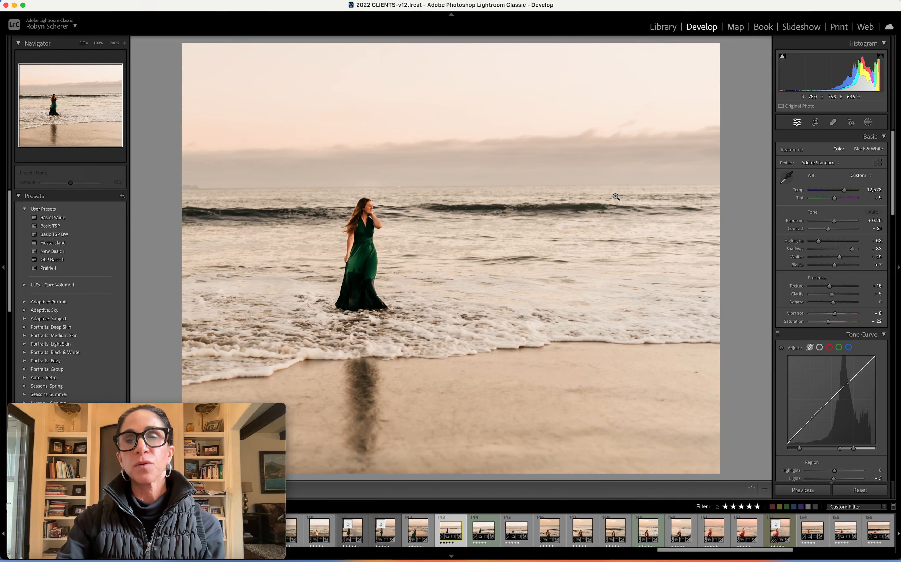
key(backslash)
key(backslash)
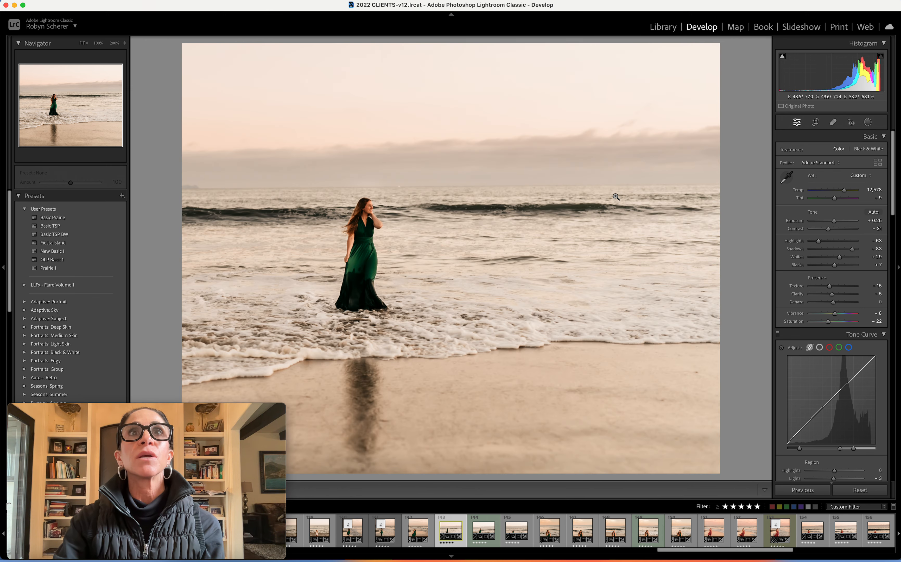
- Reset the green dress photo, apply the Basic TSP preset and set the temperature to 13,667
click(847, 490)
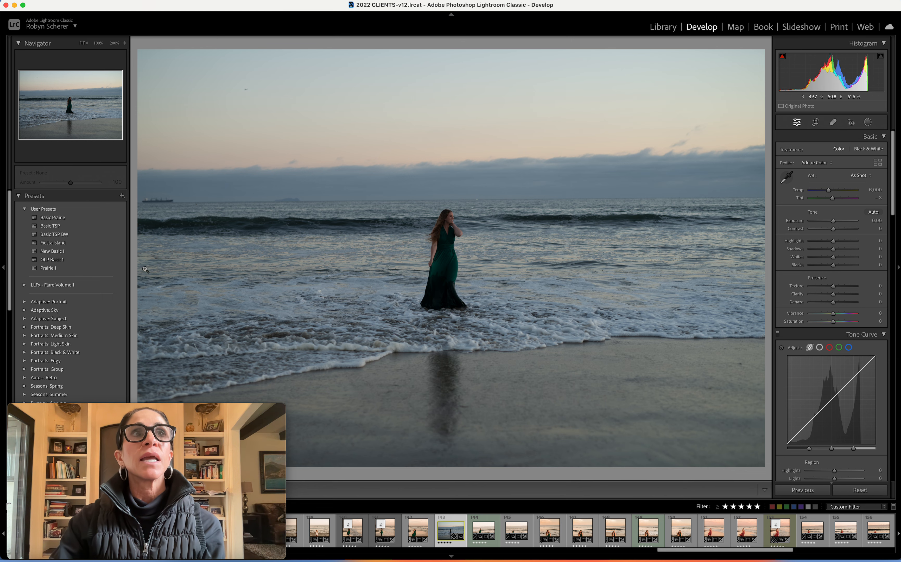
click(87, 226)
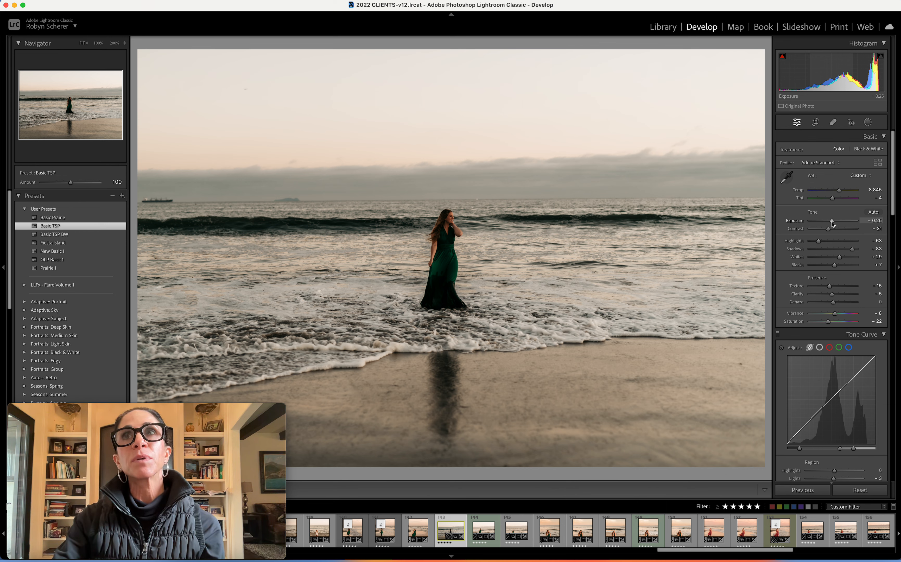
drag(838, 190, 846, 193)
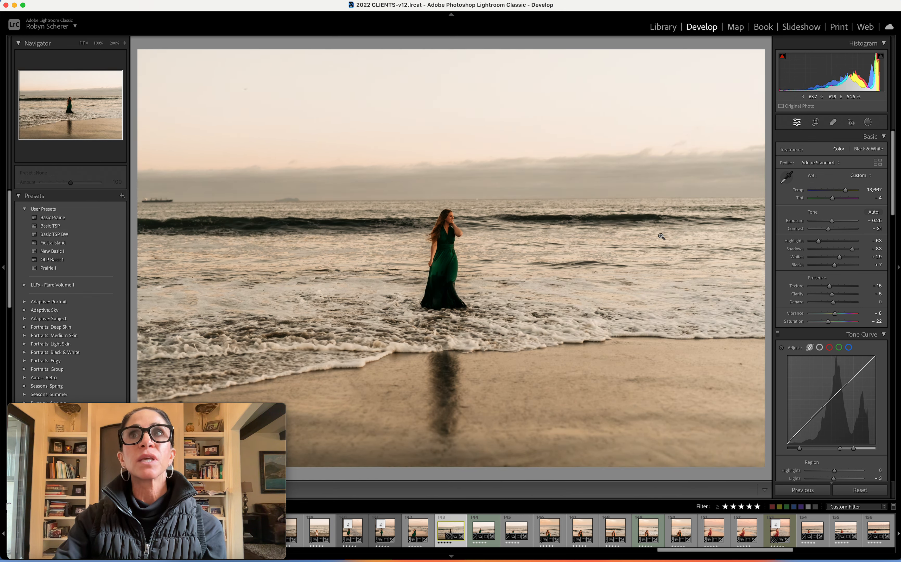
- Add a subject mask to the woman in the green dress and set its exposure to 0.50
click(867, 122)
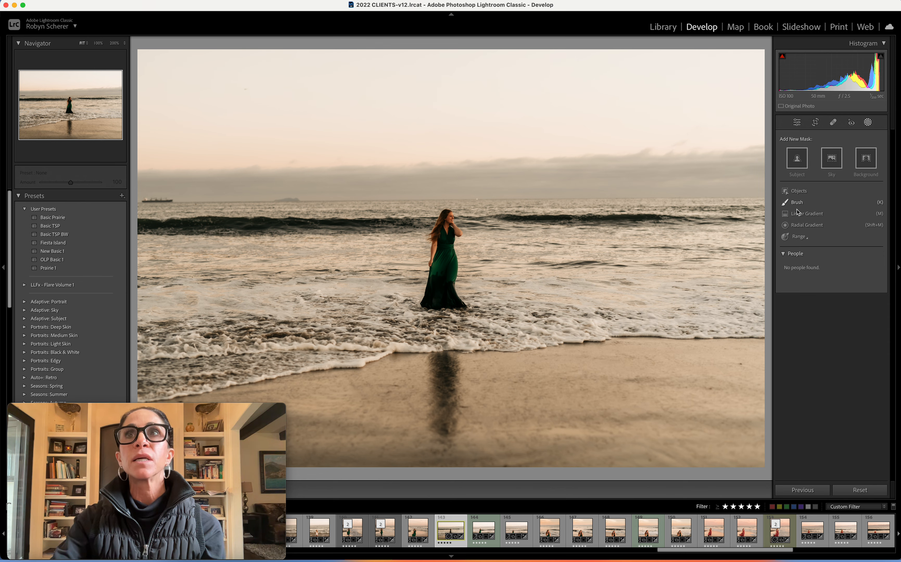
click(796, 158)
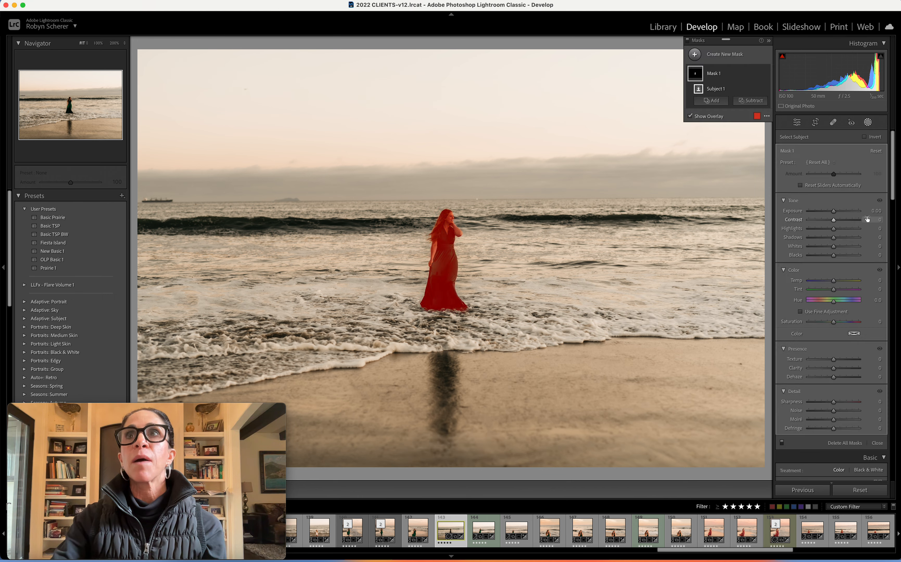
click(876, 211)
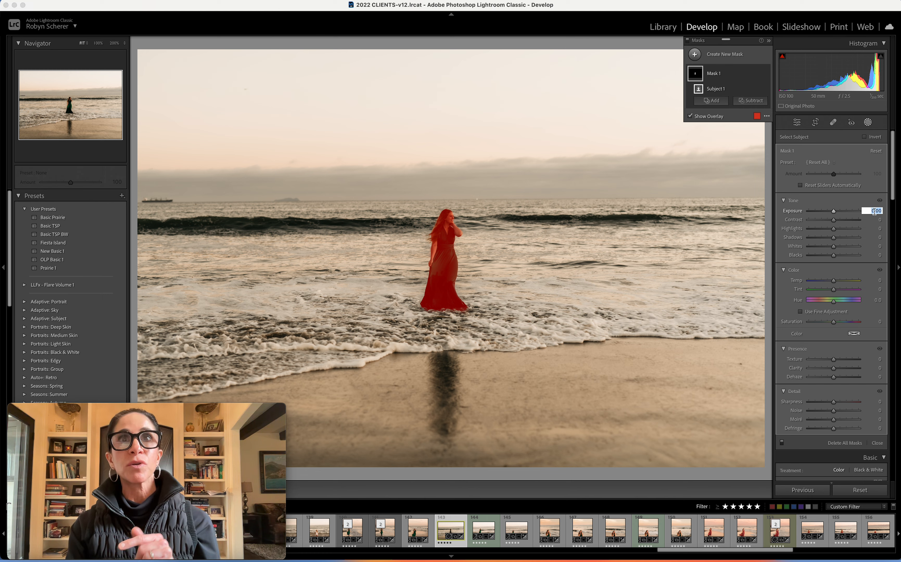
text(0.2)
key(Return)
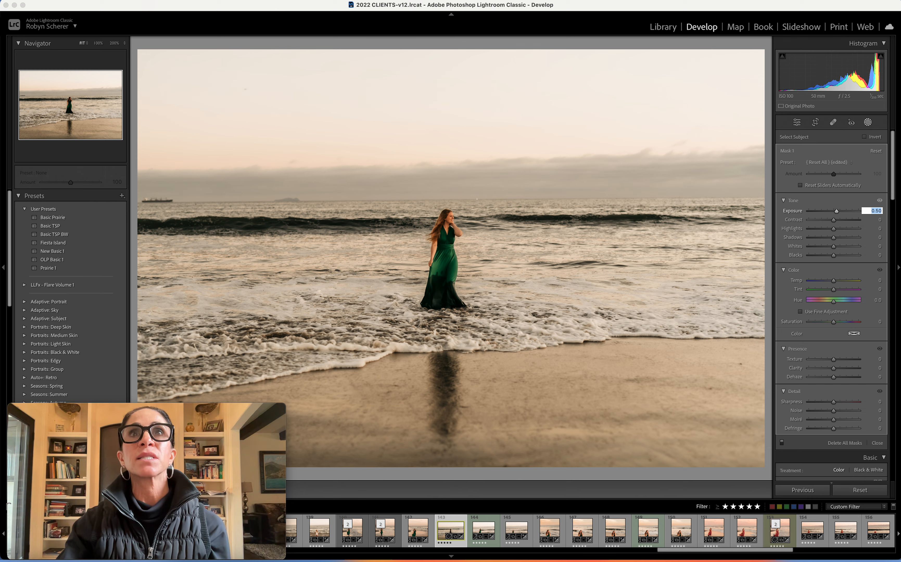
- Set the subject mask's highlights to 4 and shadows to 14
click(879, 229)
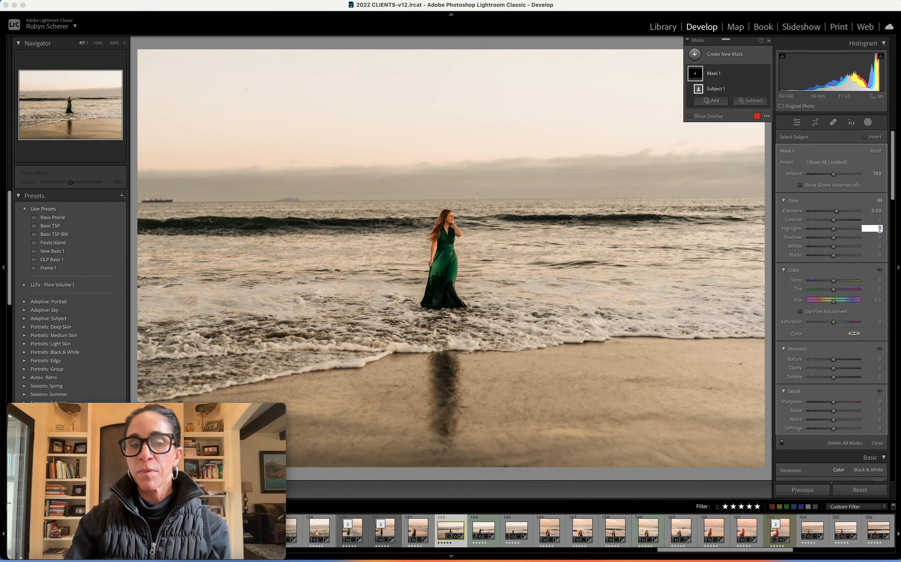
text(2)
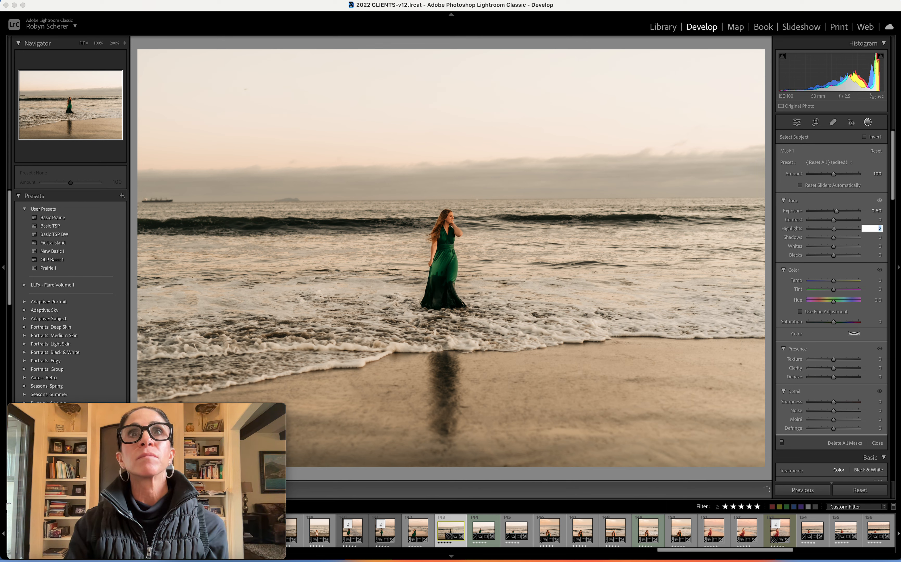
click(880, 237)
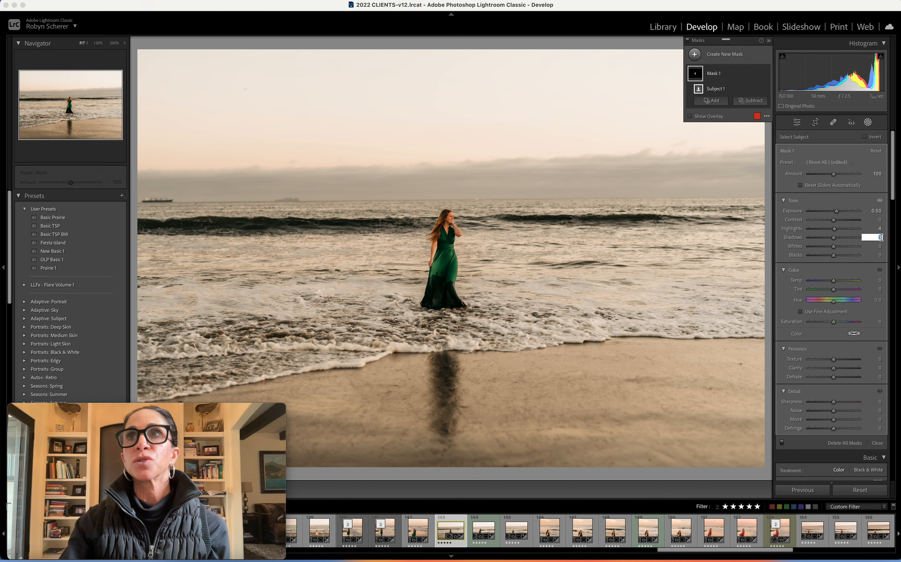
text(14)
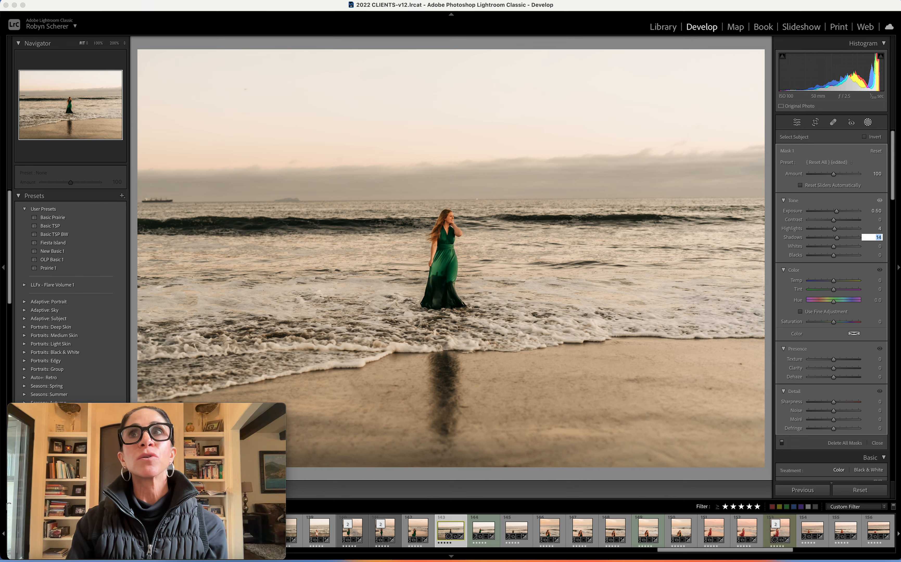
- Set the subject mask's whites to 2, then check the mask's coverage with the overlay and inspect the woman up close
click(880, 246)
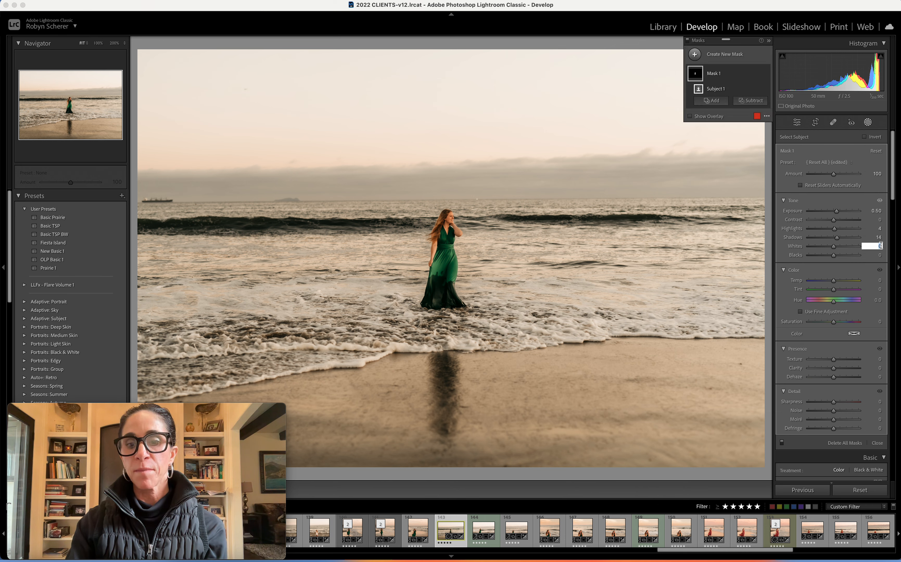
text(1)
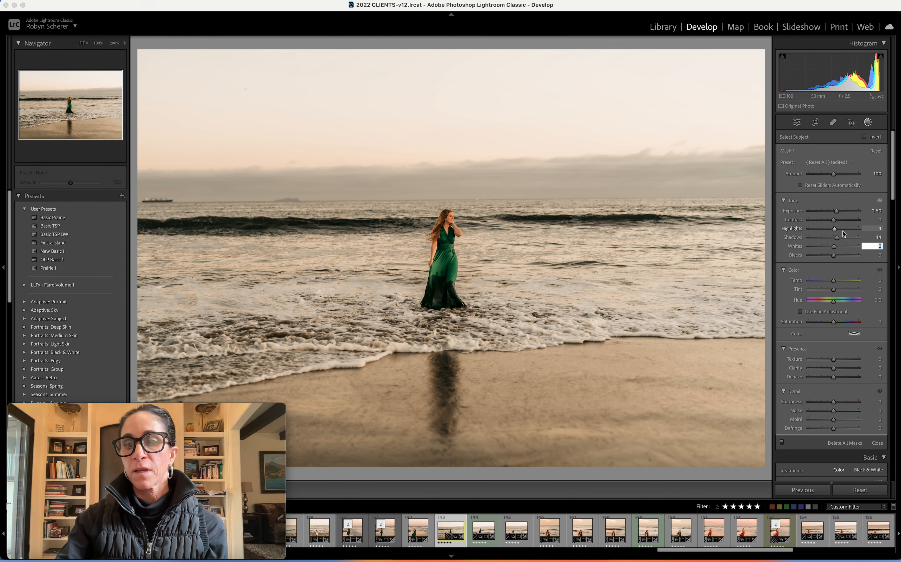
key(Return)
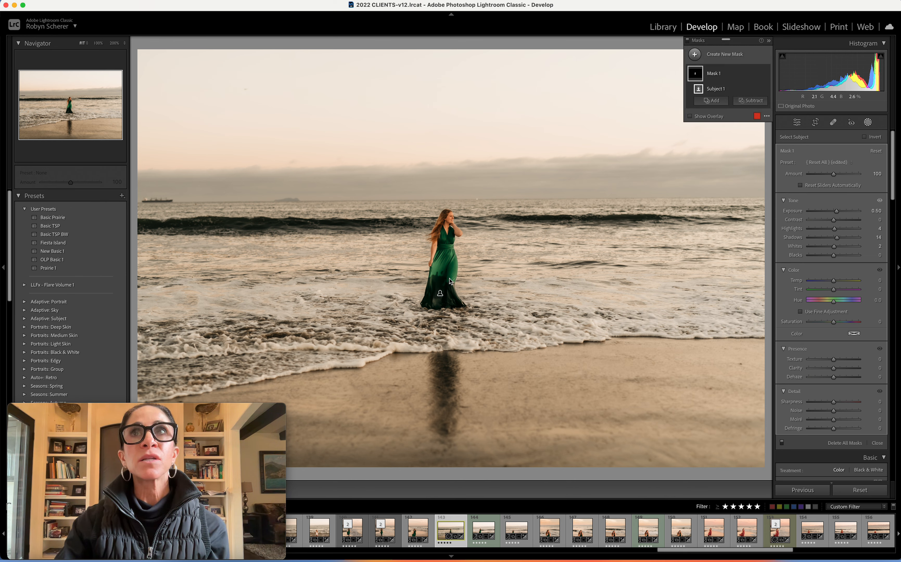
click(690, 116)
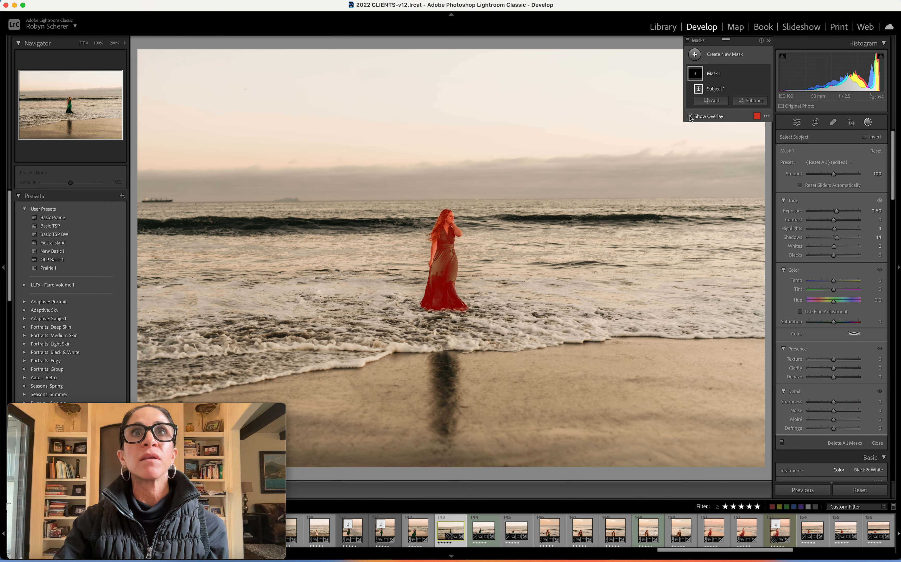
click(689, 116)
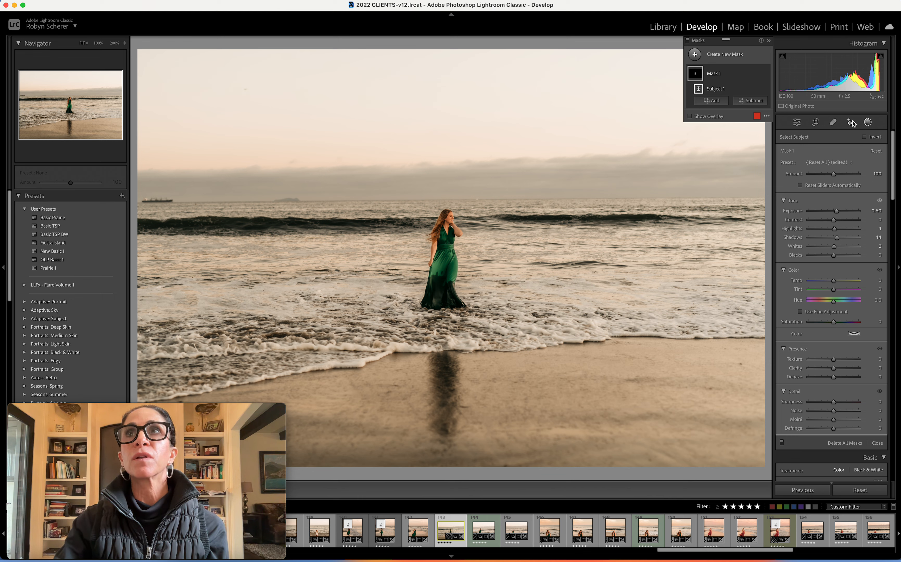
click(867, 122)
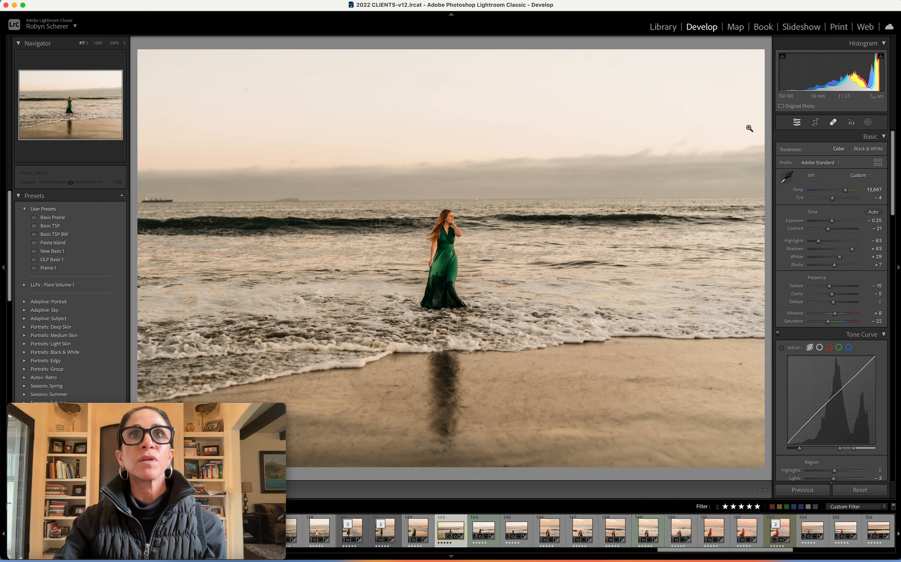
click(451, 235)
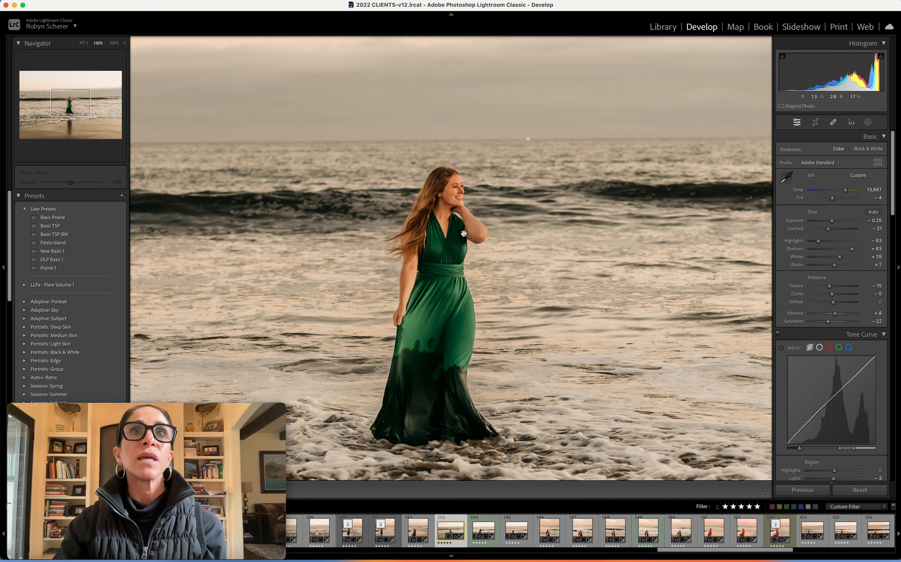
click(448, 301)
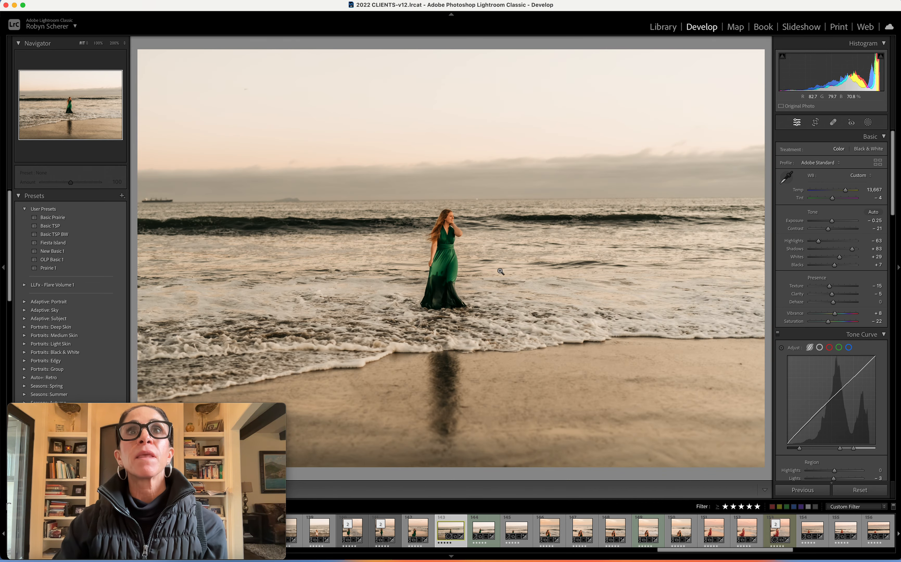
- Crop the photo tighter at the 4 x 5 / 8 x 10 ratio, placing the woman near the left third line
click(815, 122)
click(854, 152)
click(858, 183)
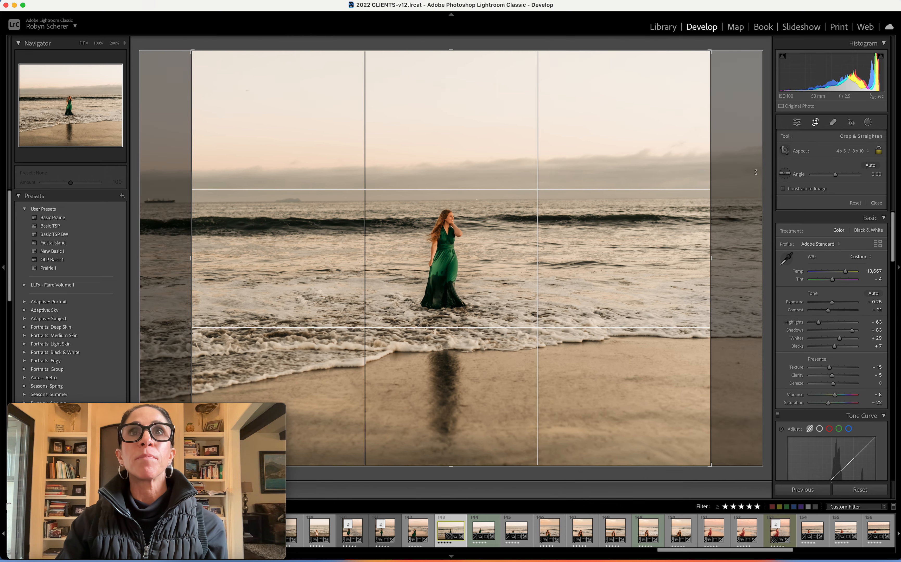
mouse_move(227, 97)
mouse_down()
mouse_move(202, 91)
mouse_move(227, 97)
mouse_up()
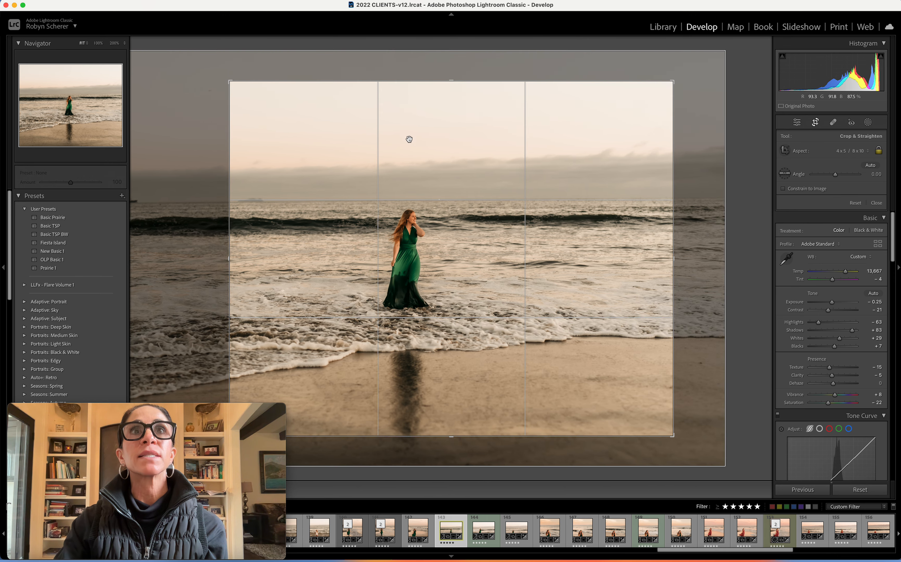
drag(452, 145, 430, 146)
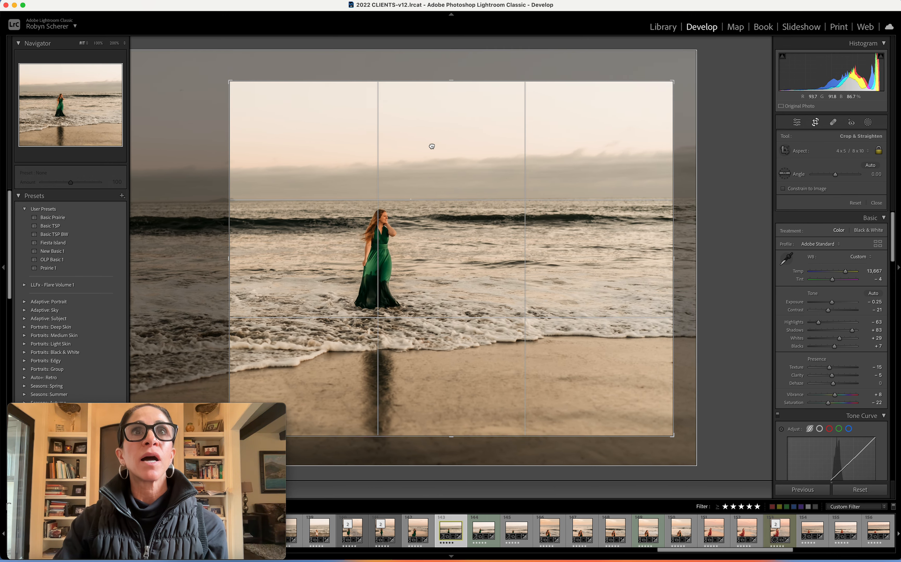
key(Return)
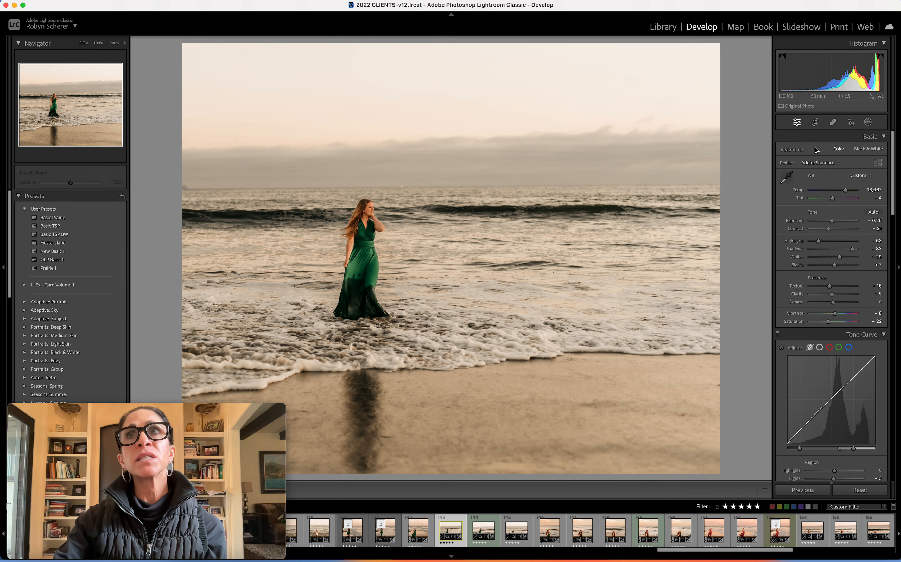
- Add a linear gradient mask over the sky, fading from near the photo's upper edge down to the dark wave
click(868, 123)
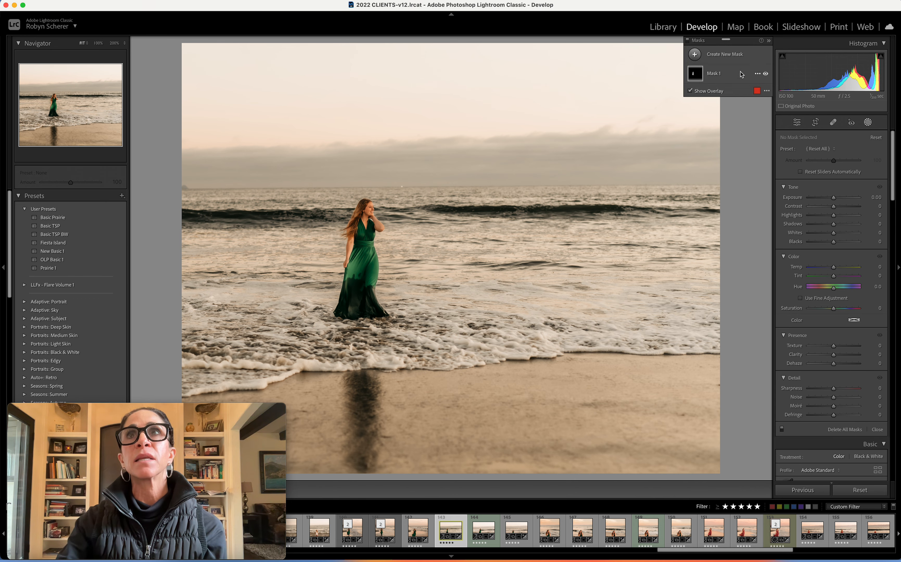
click(724, 54)
click(742, 143)
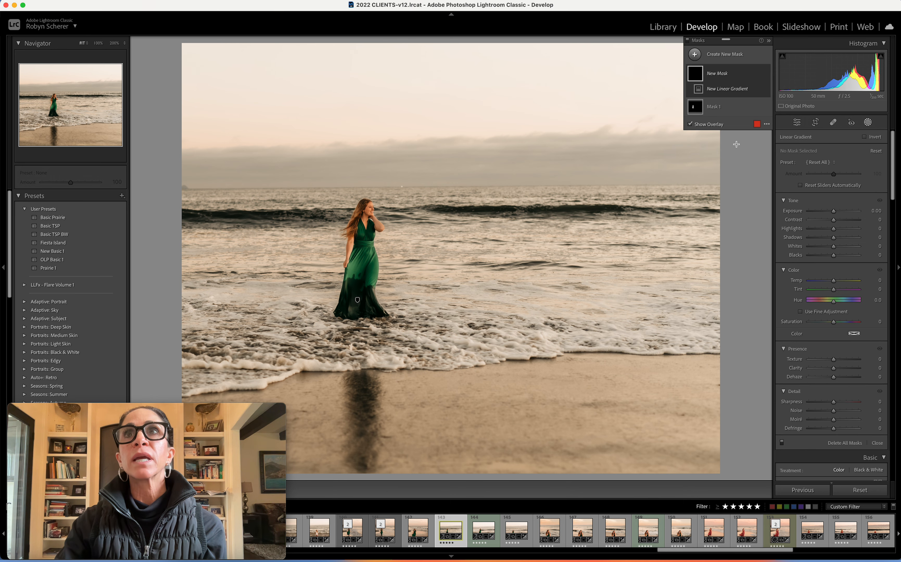
drag(475, 61, 475, 251)
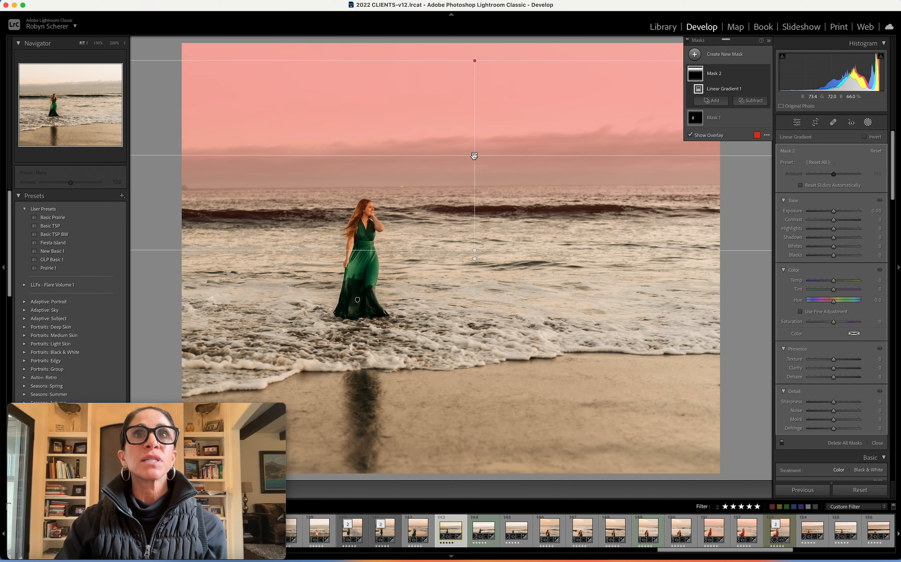
drag(474, 156, 474, 151)
drag(474, 247, 474, 208)
drag(475, 132, 474, 140)
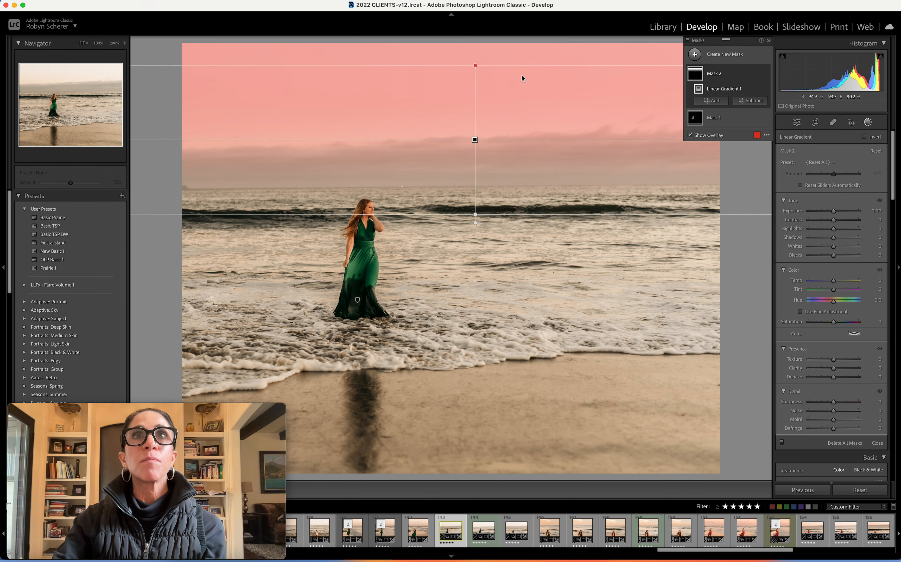
- Set the sky gradient's temperature to -62, tint to -2 and saturation to 40
mouse_move(834, 281)
mouse_down()
mouse_move(809, 281)
mouse_move(849, 290)
mouse_move(814, 291)
mouse_move(833, 290)
mouse_move(816, 282)
mouse_move(842, 284)
mouse_up()
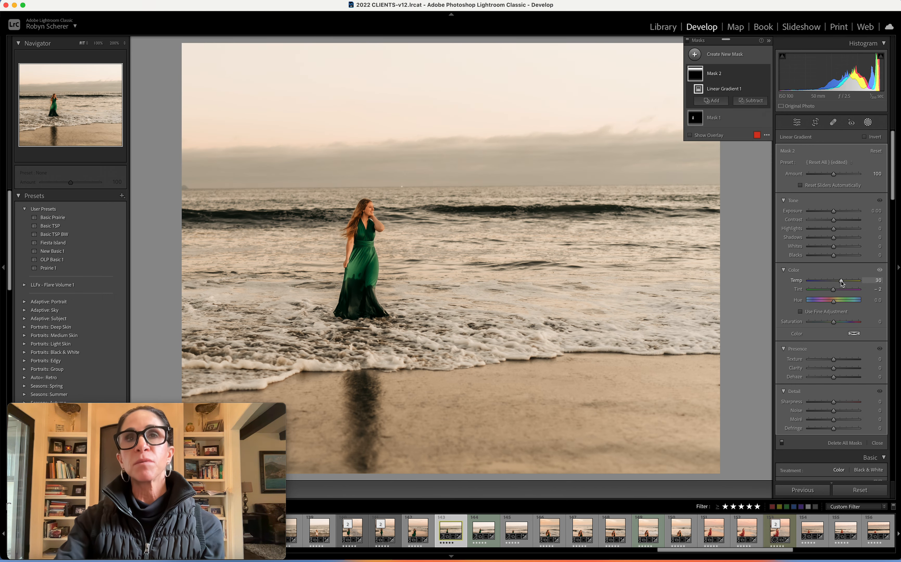
key(backslash)
key(backslash)
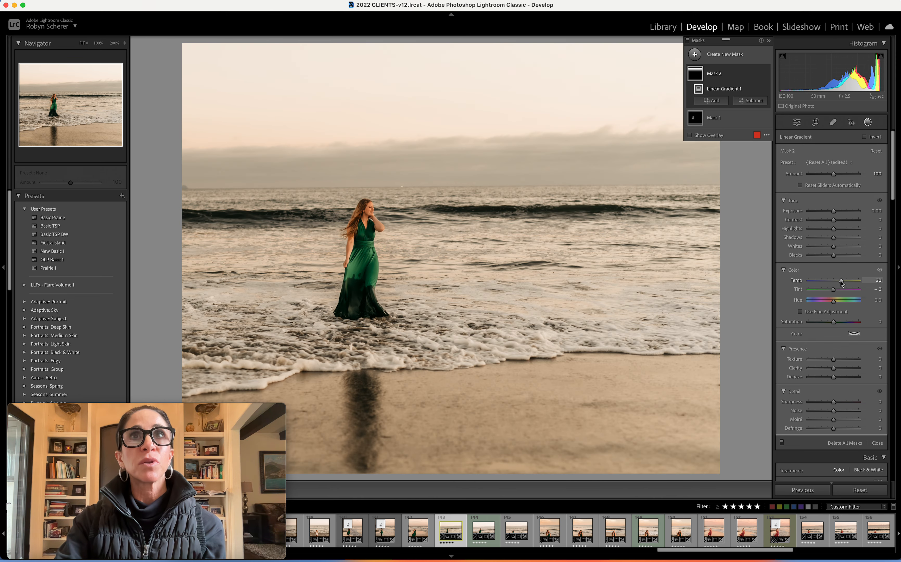
drag(842, 283, 818, 284)
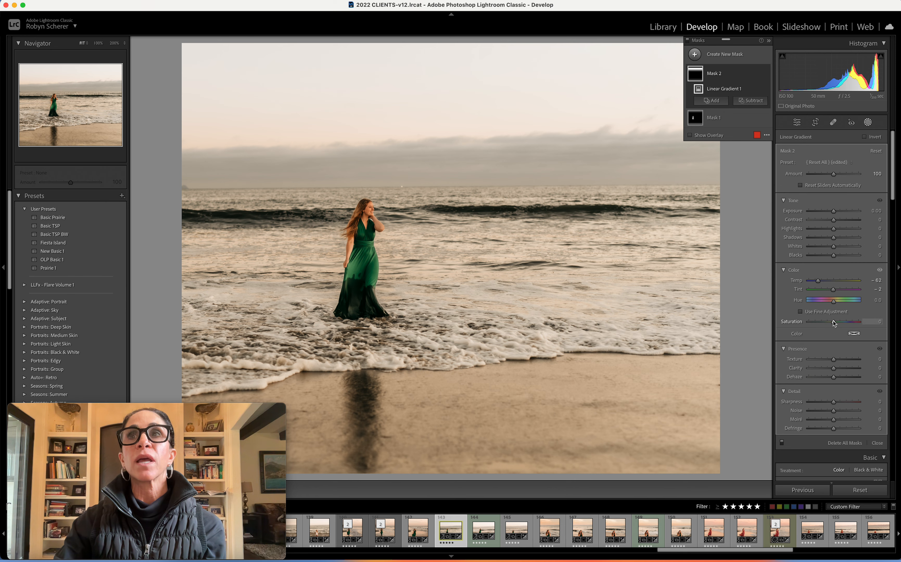
mouse_move(834, 323)
mouse_down()
mouse_move(851, 324)
mouse_move(843, 324)
mouse_up()
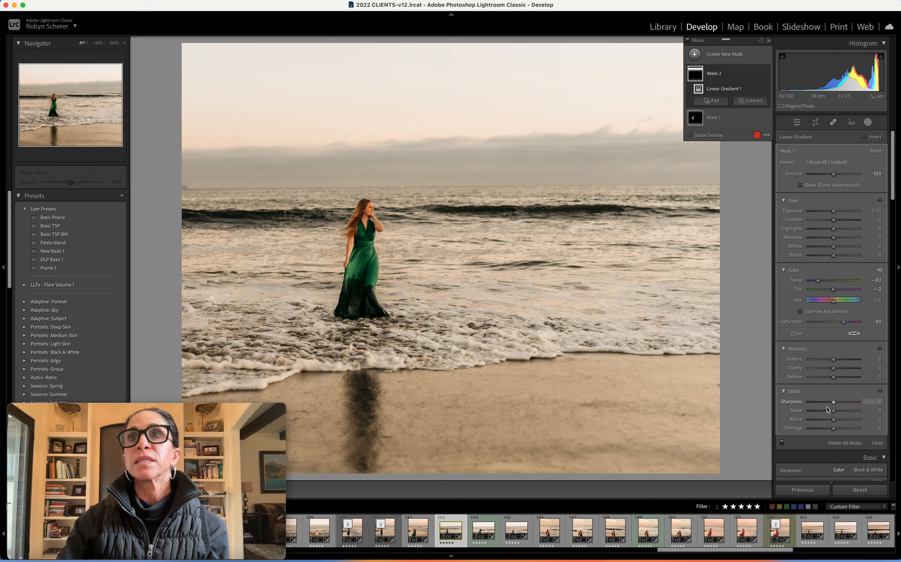
- Set the sky gradient's texture to 15, clarity to 22 and dehaze to 25, and compare the photo with its original
mouse_move(832, 377)
mouse_down()
mouse_move(841, 380)
mouse_move(838, 361)
mouse_up()
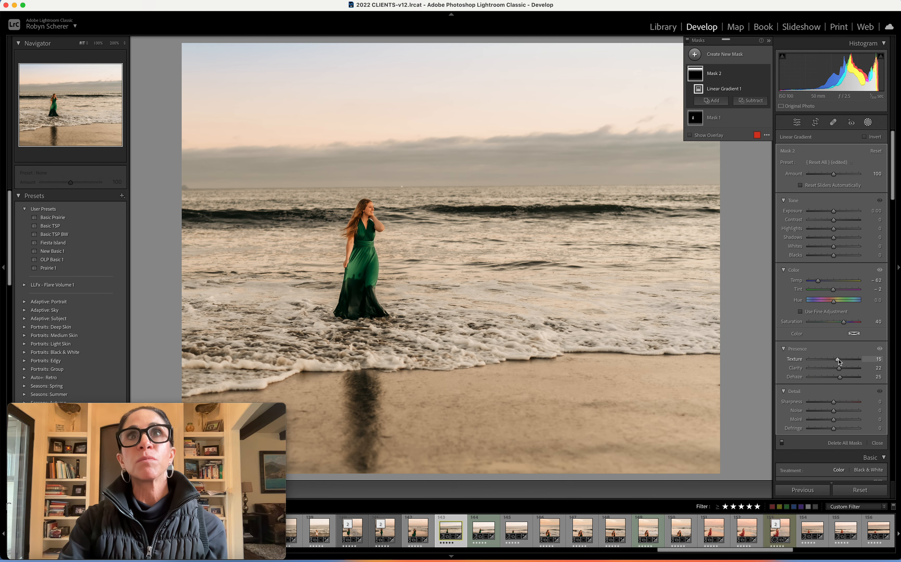
key(backslash)
key(backslash)
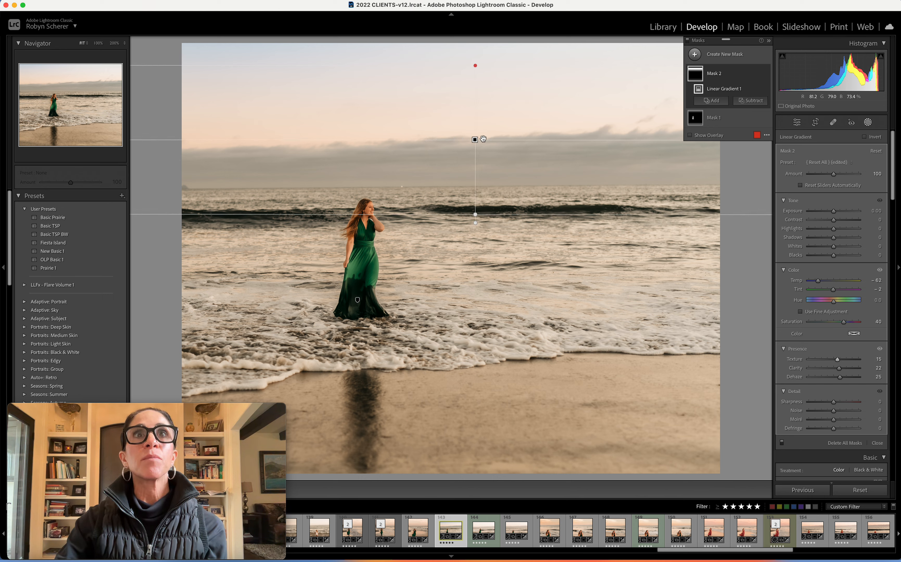
click(868, 123)
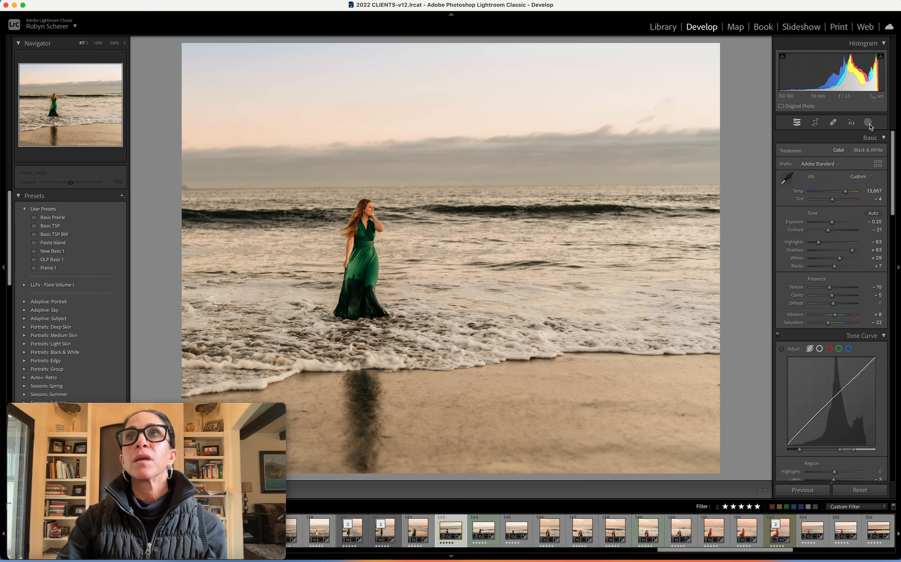
key(backslash)
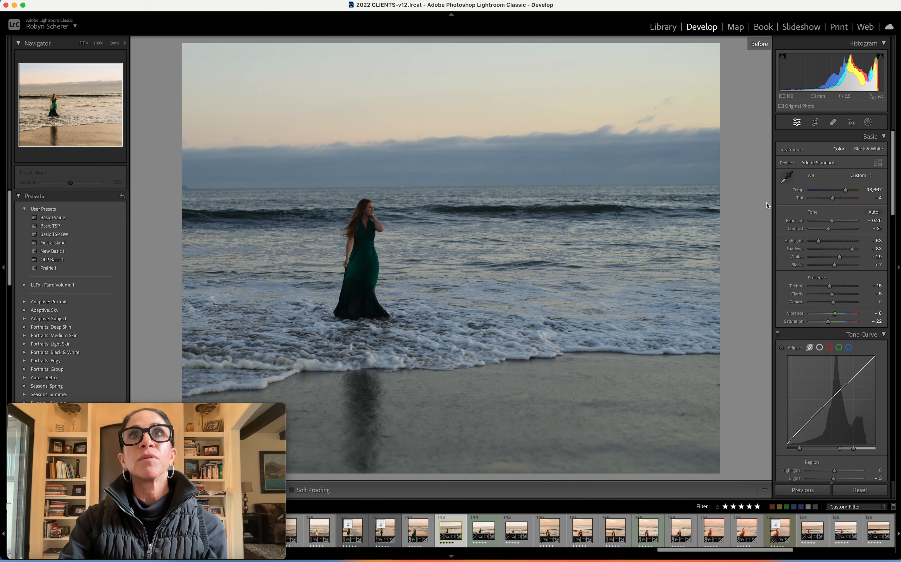
key(backslash)
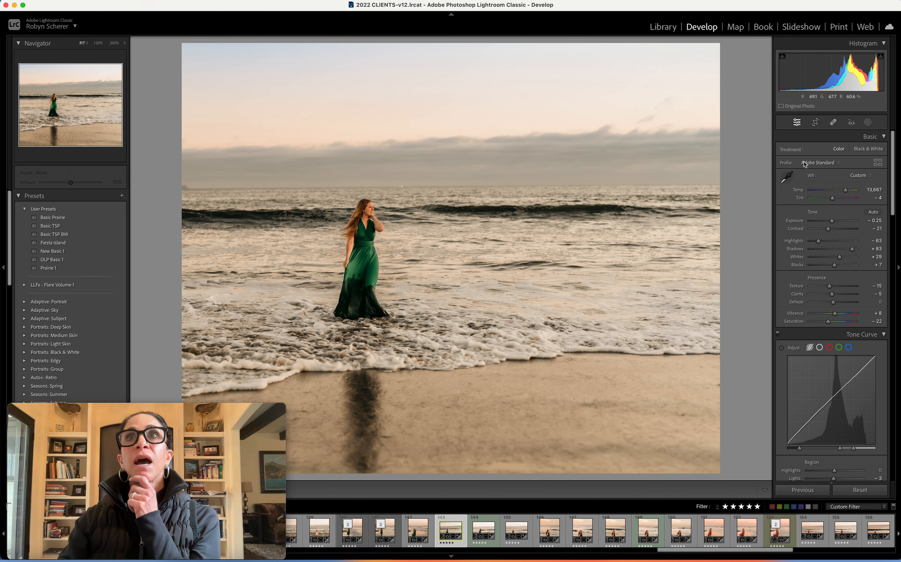
- Add a brush mask with size 17.8 and paint it over the water and surf on both sides of the woman
click(867, 122)
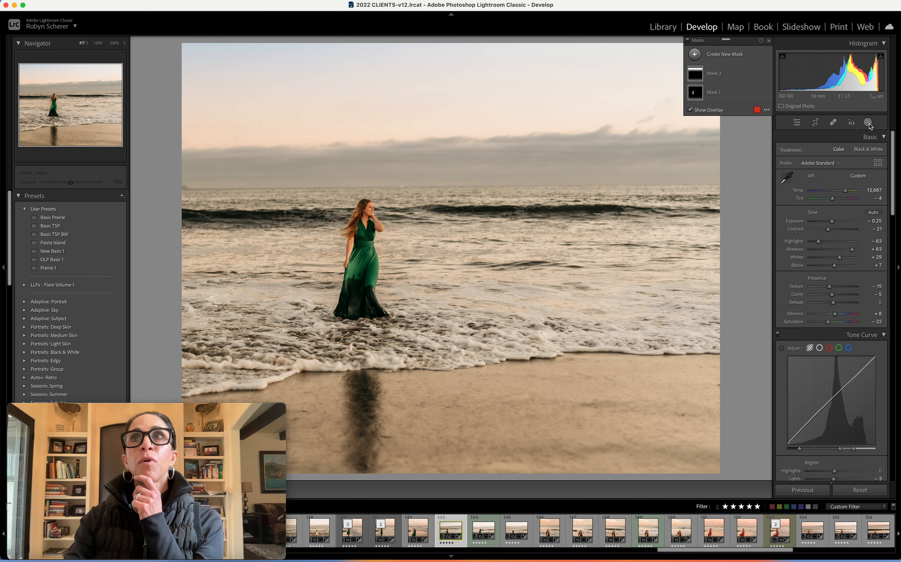
click(727, 56)
click(734, 134)
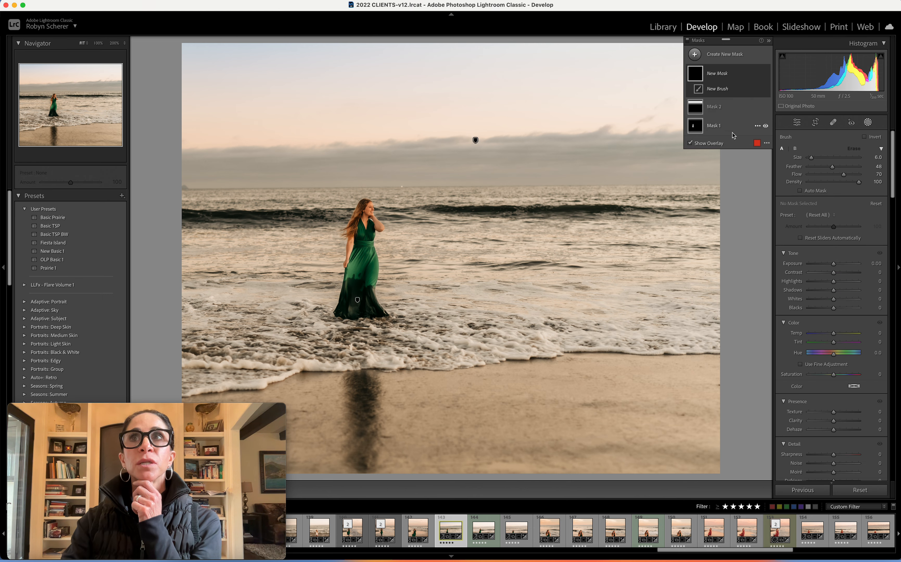
scroll(815, 434, down, 5)
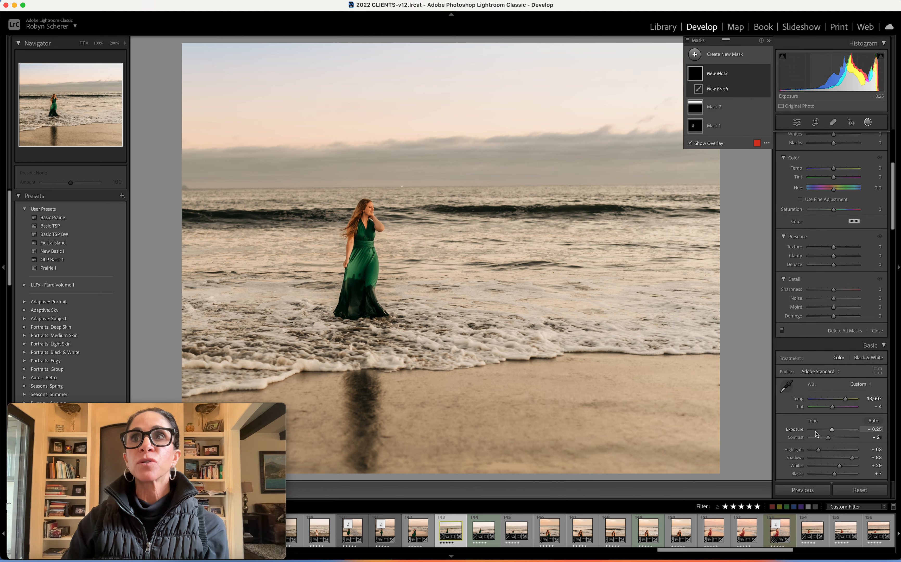
scroll(816, 433, up, 5)
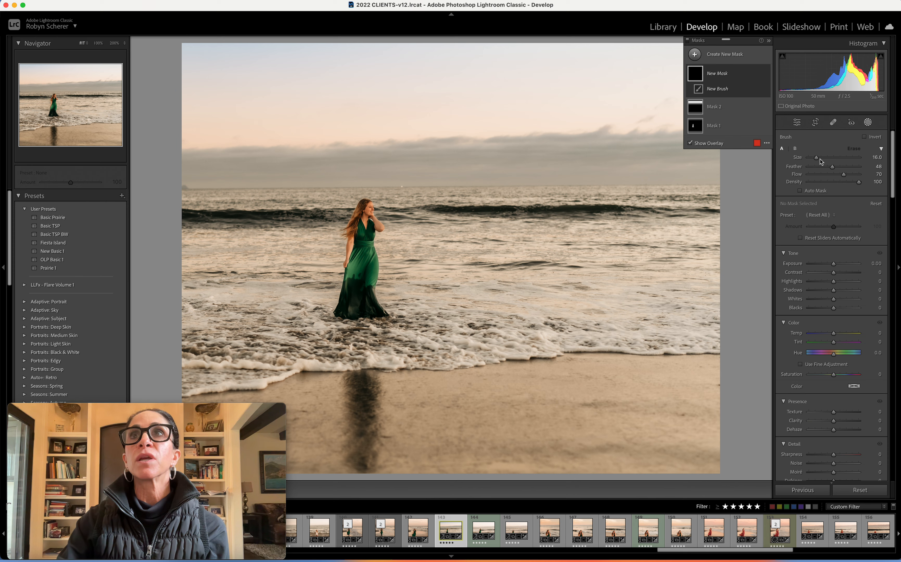
mouse_move(816, 158)
mouse_down()
mouse_move(825, 159)
mouse_move(817, 159)
mouse_up()
mouse_move(457, 212)
mouse_down()
mouse_move(455, 229)
mouse_move(594, 293)
mouse_move(464, 327)
mouse_move(665, 335)
mouse_move(617, 327)
mouse_move(528, 353)
mouse_up()
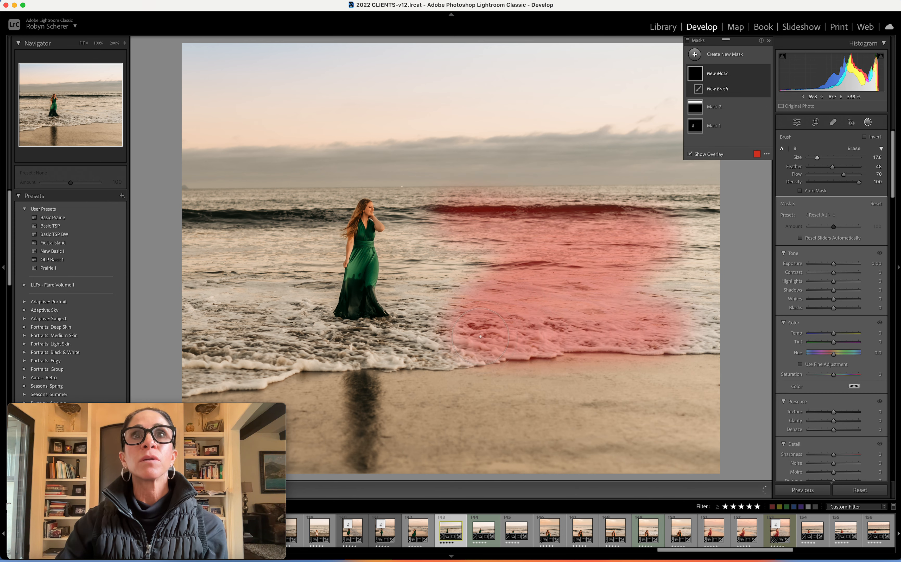
mouse_move(442, 341)
mouse_down()
mouse_move(230, 343)
mouse_move(205, 322)
mouse_move(223, 259)
mouse_move(252, 294)
mouse_move(275, 296)
mouse_move(297, 293)
mouse_up()
mouse_move(443, 242)
mouse_down()
mouse_move(506, 292)
mouse_move(680, 298)
mouse_move(675, 324)
mouse_move(693, 242)
mouse_up()
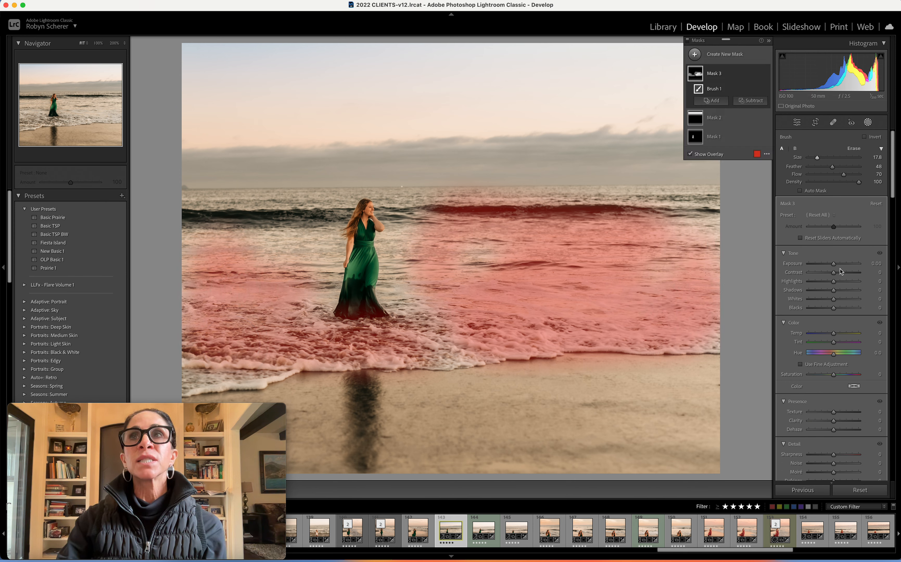
- Set the water brush mask's exposure to 0.30, texture to 29 and clarity to 22, and compare the photo with its original
click(878, 264)
key(Up)
key(Up)
key(Up)
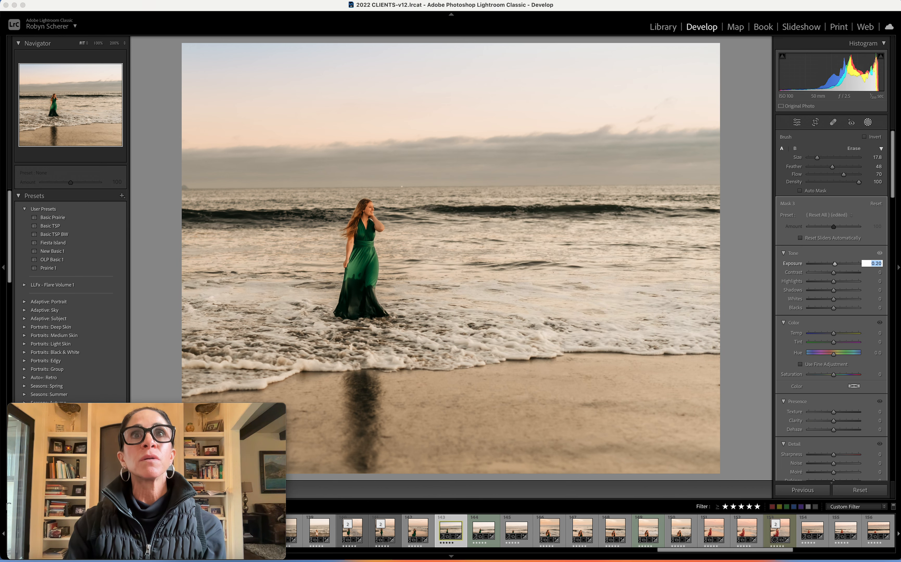
scroll(862, 291, down, 5)
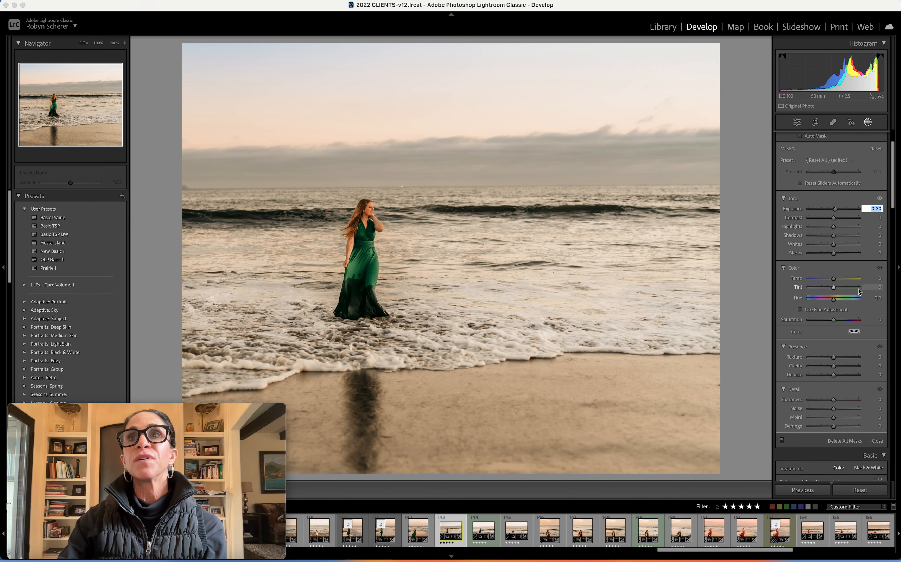
drag(834, 356, 843, 350)
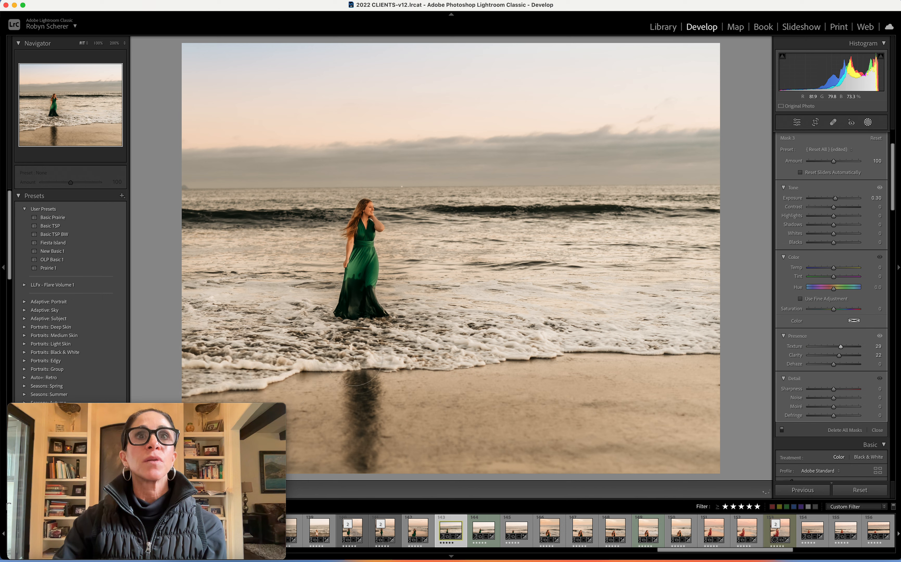
click(868, 124)
key(backslash)
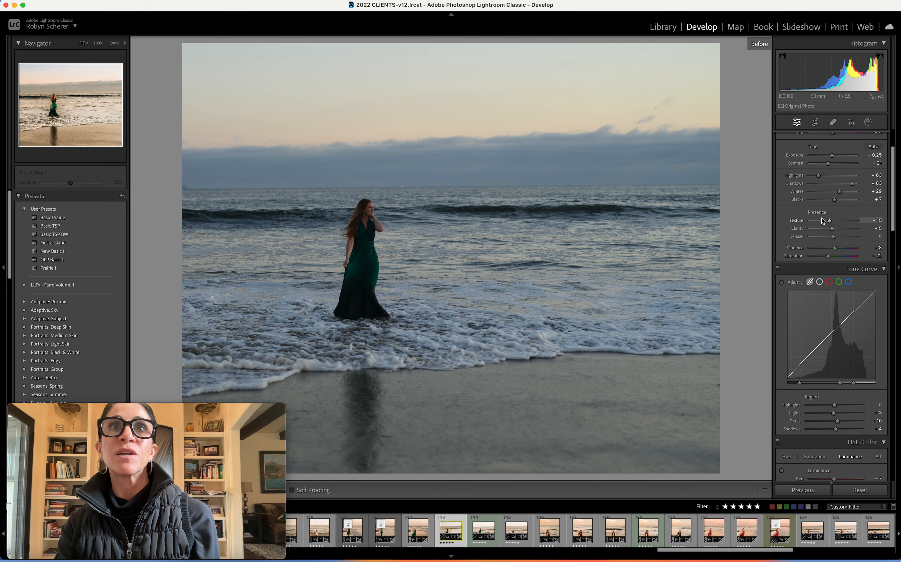
- Set the woman's subject mask to exposure 0.70 and shadows 17, and compare the photo with its original
key(backslash)
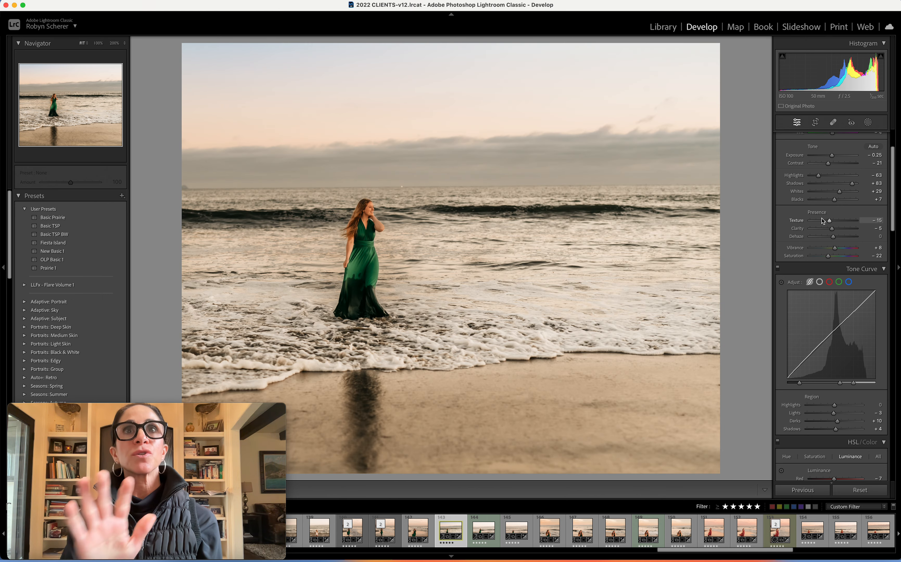
click(868, 122)
click(710, 112)
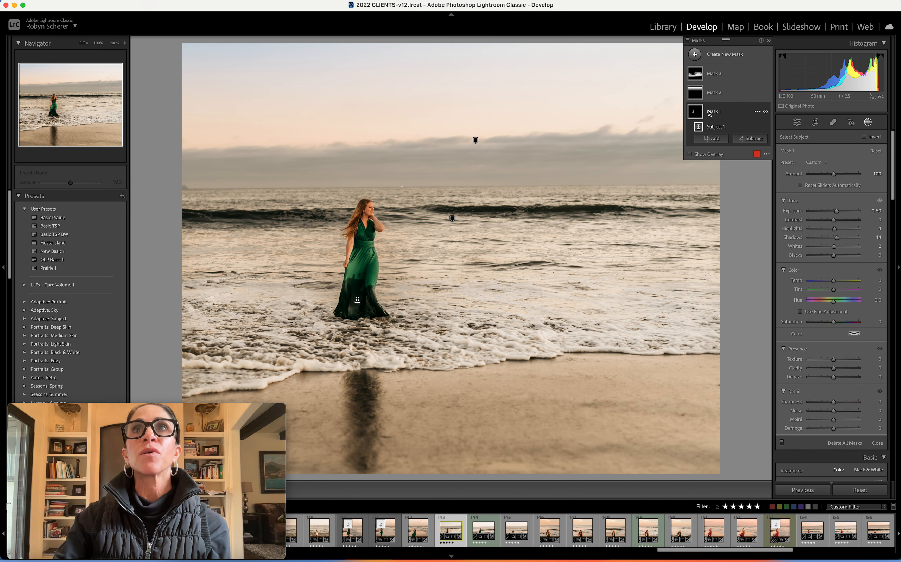
mouse_move(357, 301)
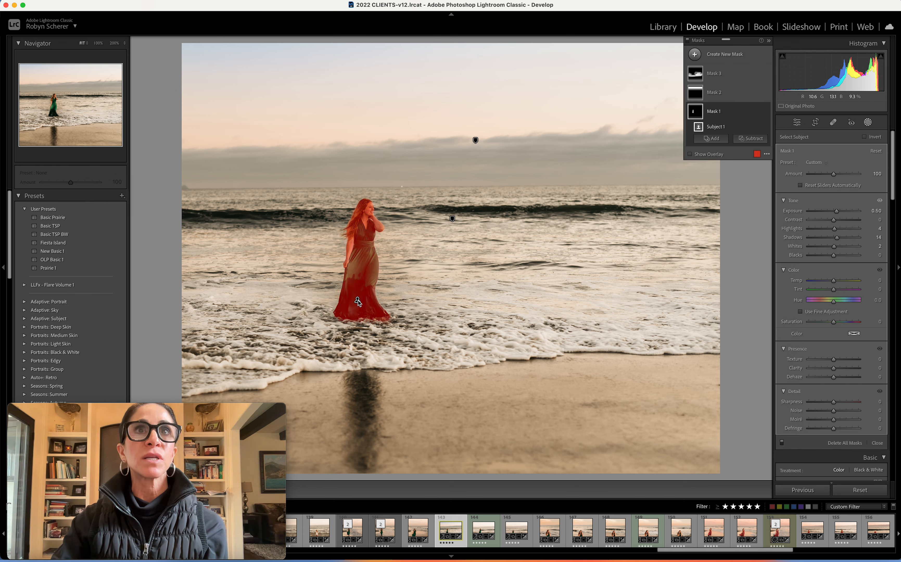
click(875, 211)
text(0.70)
key(Return)
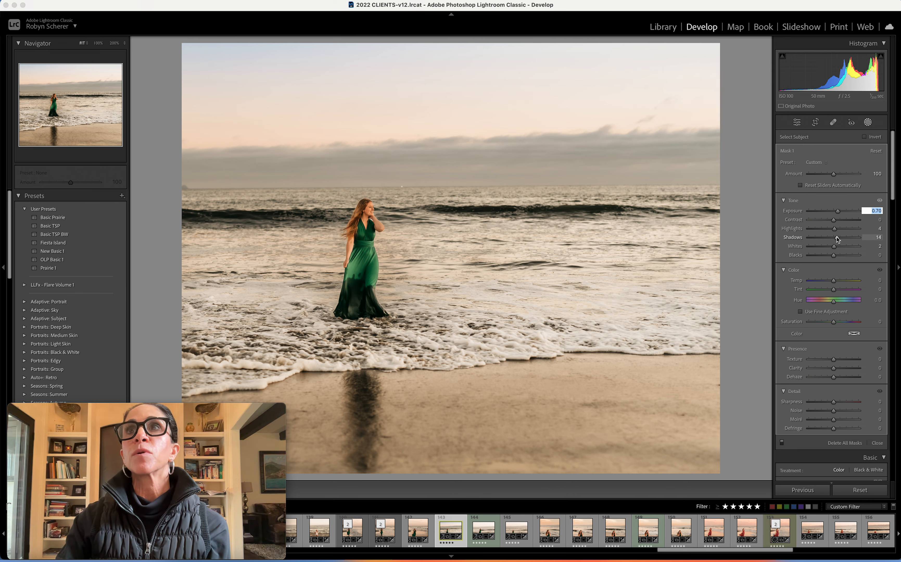
drag(838, 239, 839, 239)
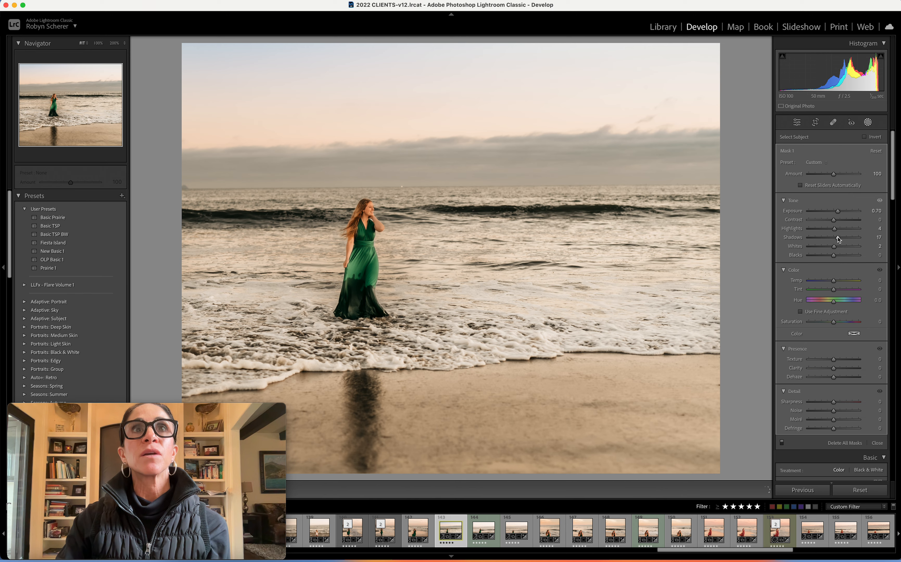
click(867, 122)
key(backslash)
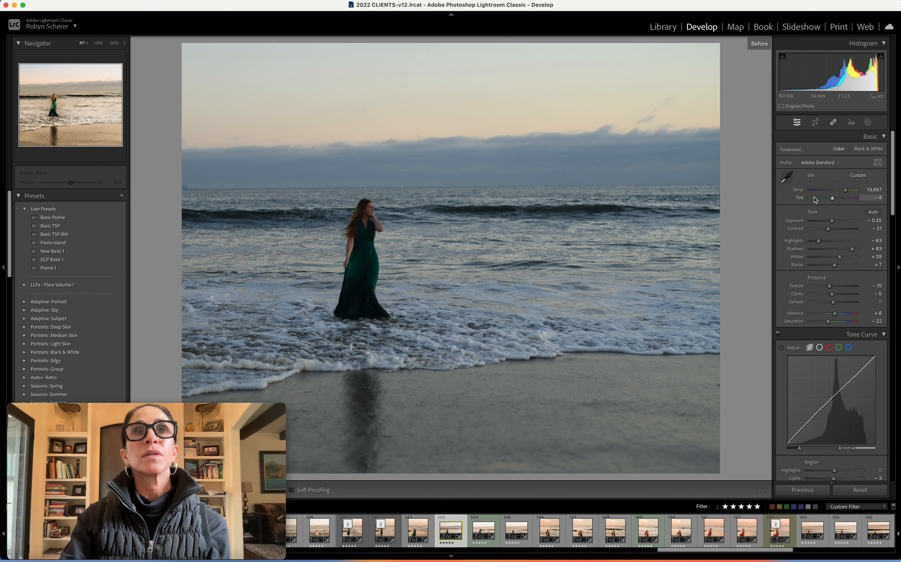
key(backslash)
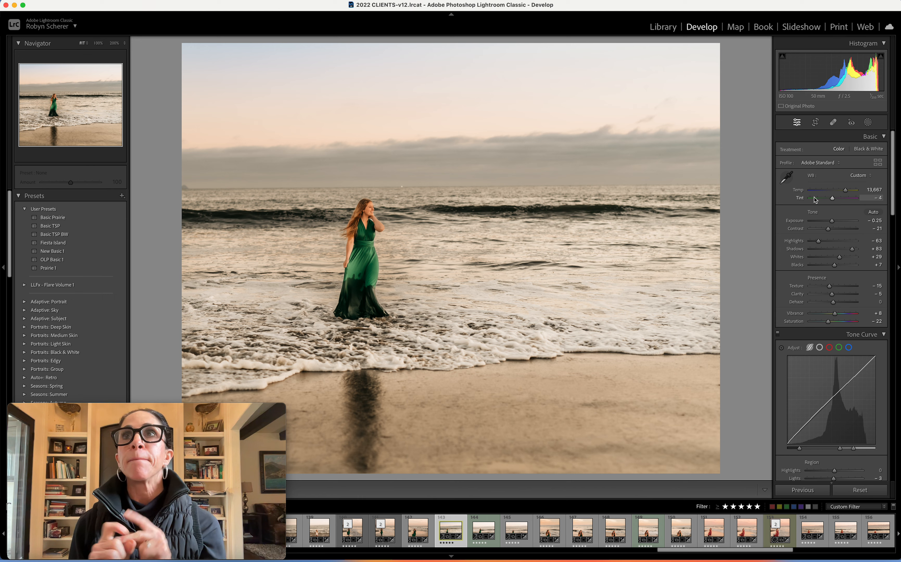
- Add a radial gradient mask around the woman, centred on her upper body, and set its exposure to 0.08
click(867, 122)
click(729, 56)
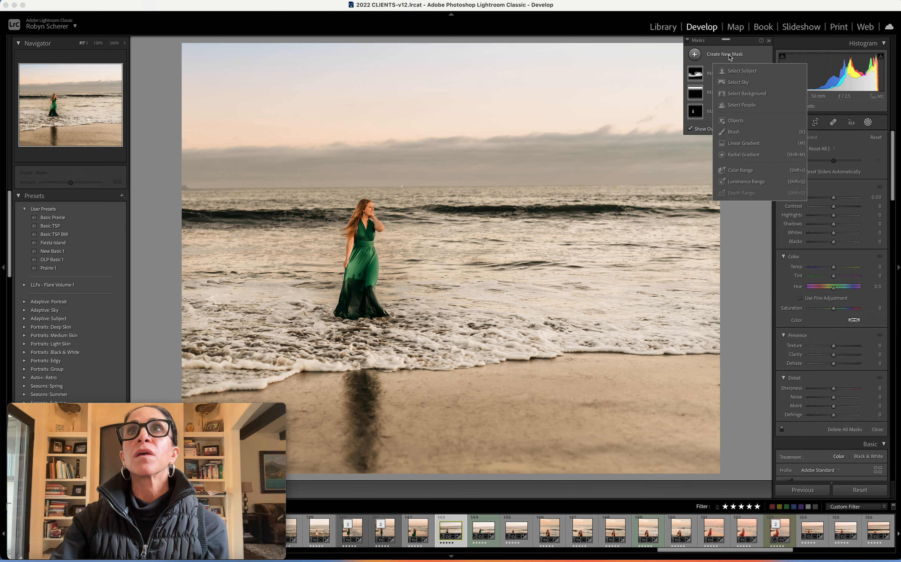
click(714, 159)
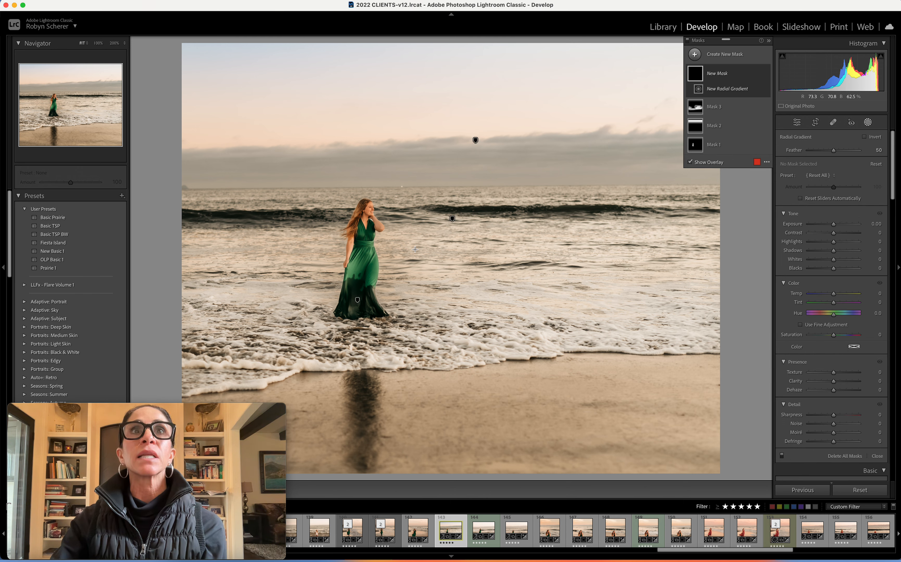
drag(365, 224, 438, 343)
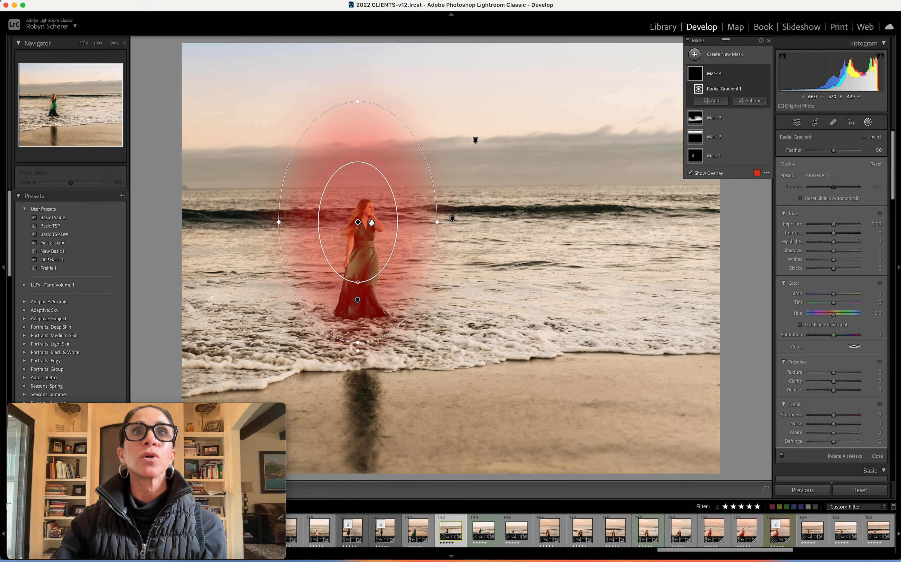
drag(362, 228, 364, 237)
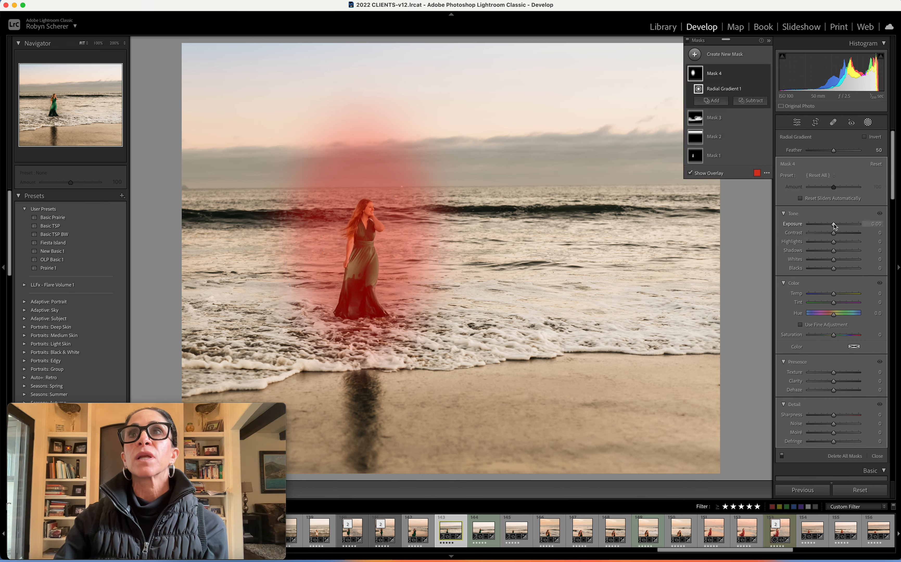
drag(833, 224, 833, 226)
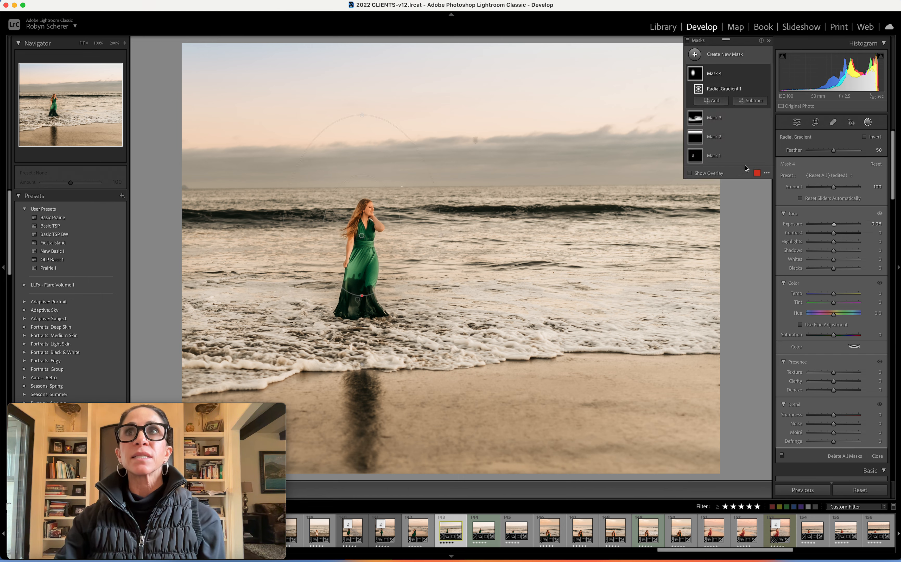
- Save the radial gradient's current settings as a new mask preset named Bright Circle and close masking
click(834, 177)
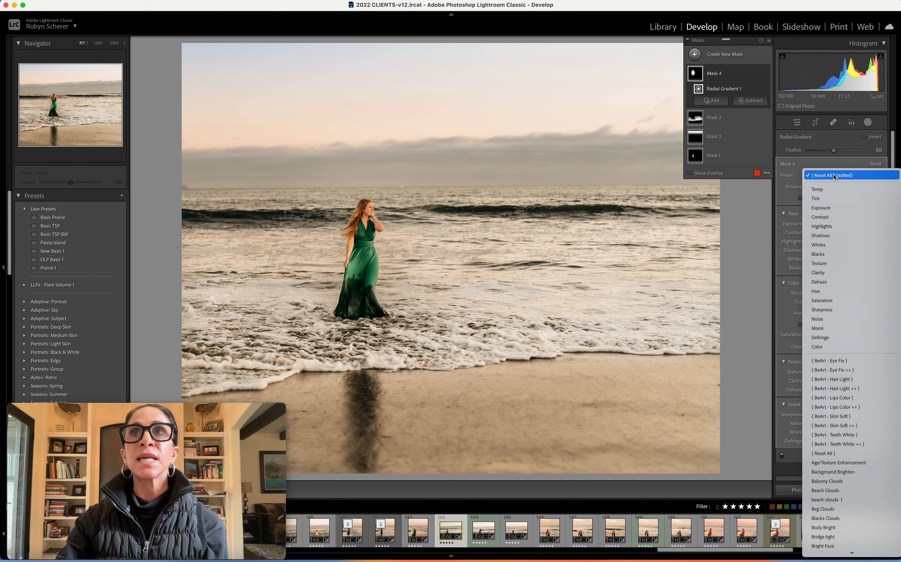
scroll(834, 177, down, 10)
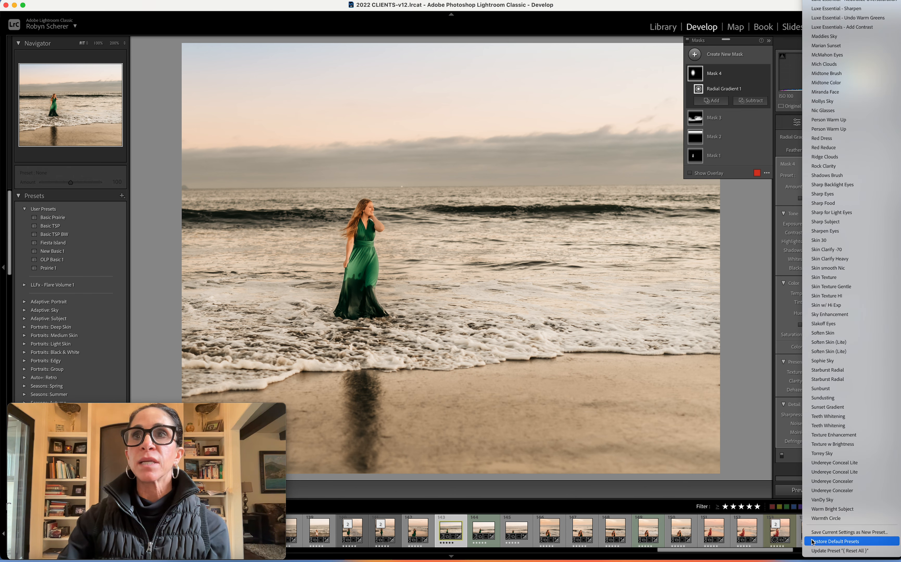
click(831, 533)
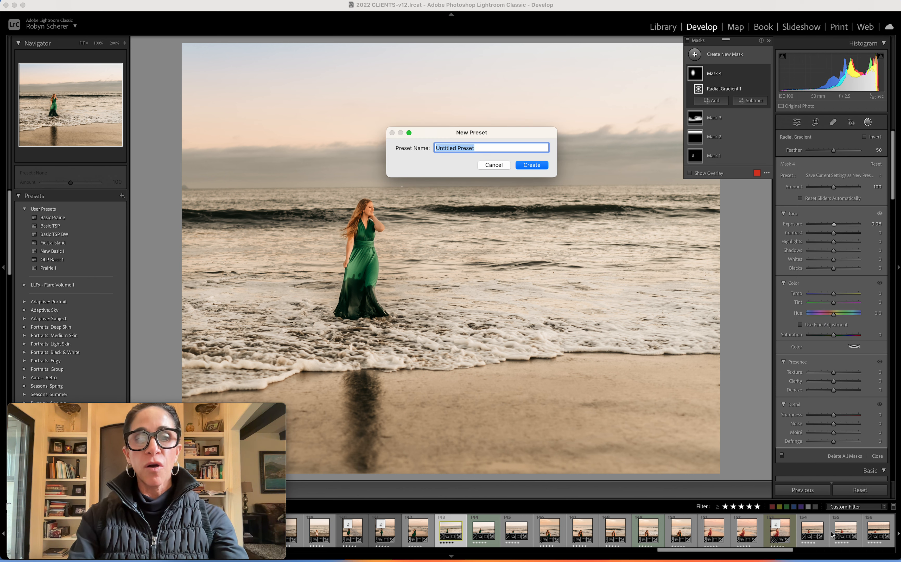
text(Bright Circle)
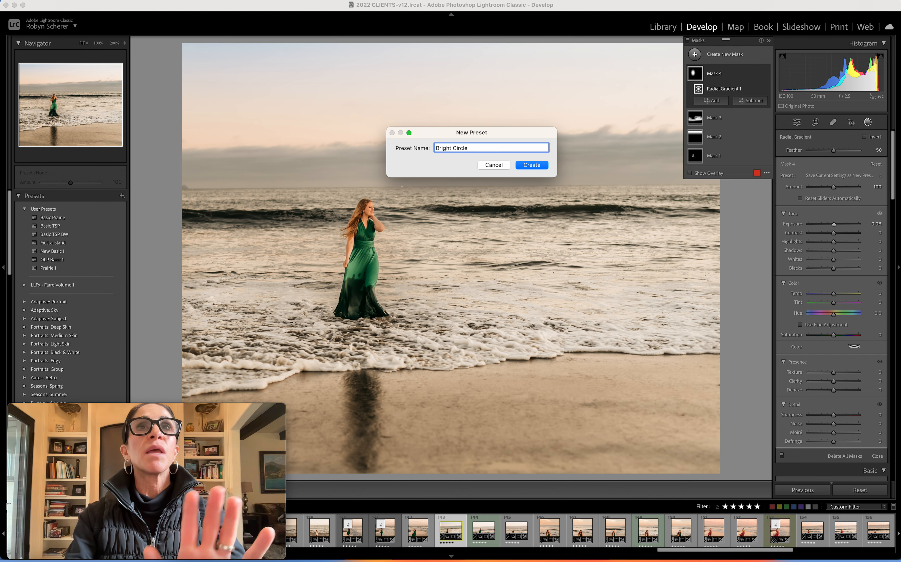
key(Return)
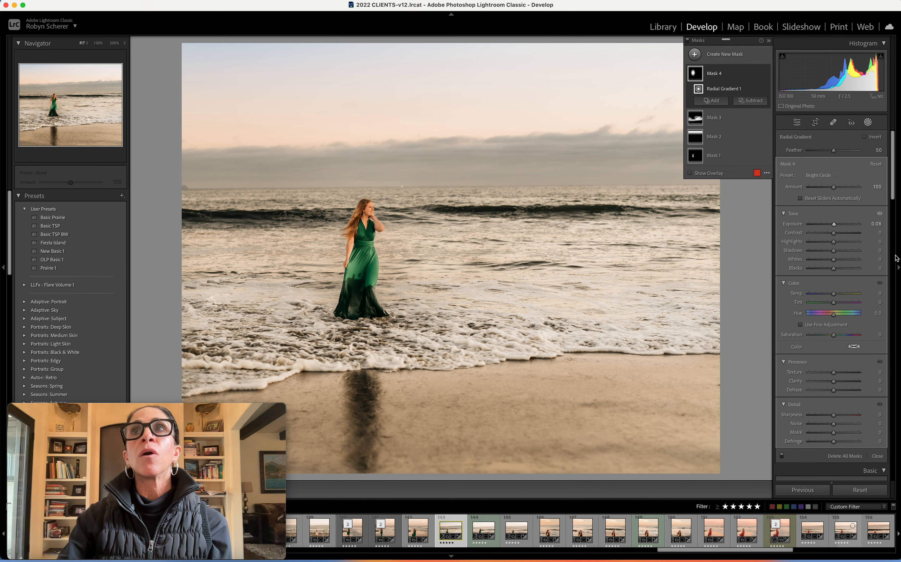
click(868, 122)
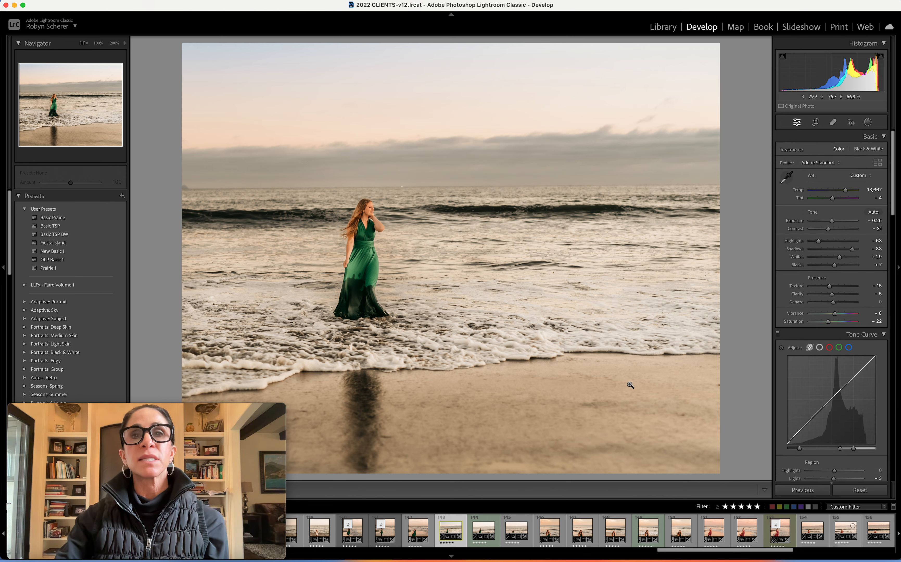
- On the next photo, add a radial gradient mask with the Bright Circle preset over the woman's upper body and set its exposure to 0.47
key(Right)
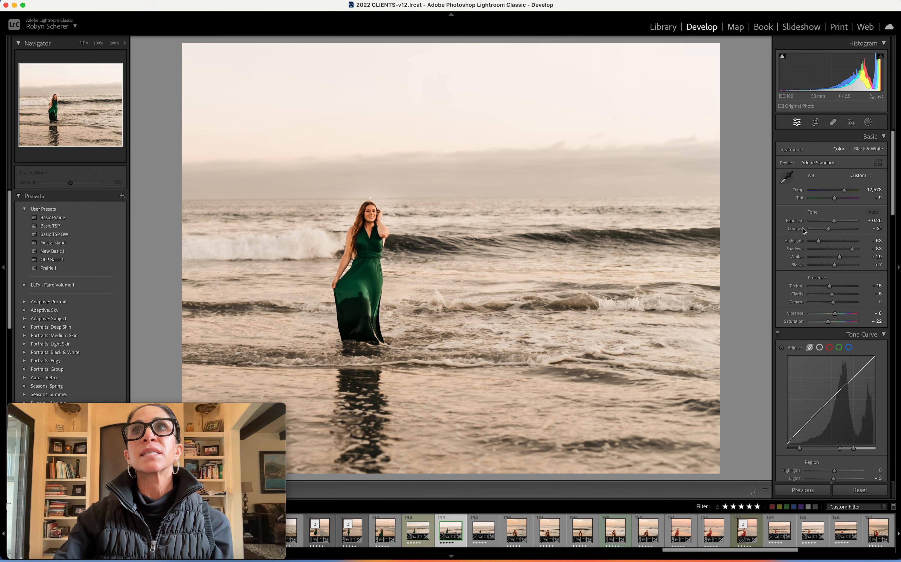
click(868, 122)
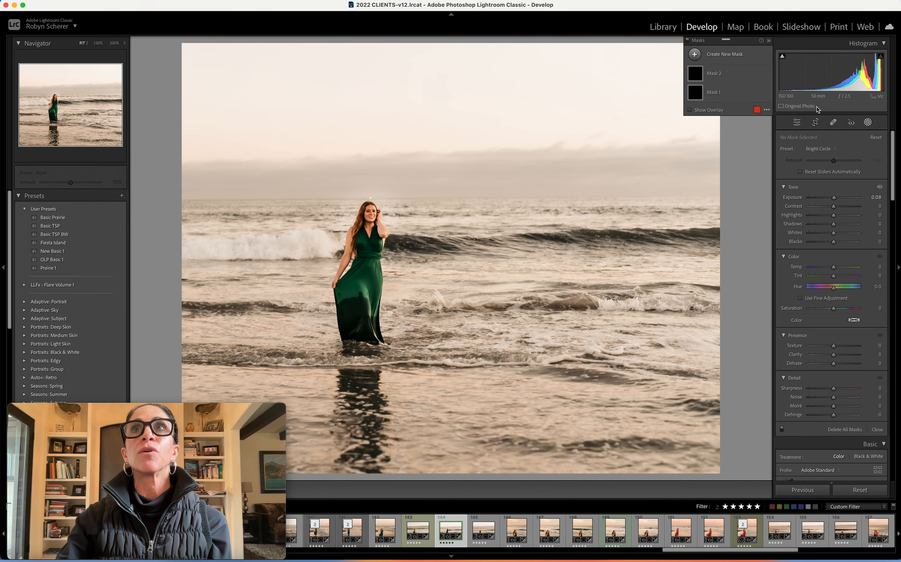
click(715, 57)
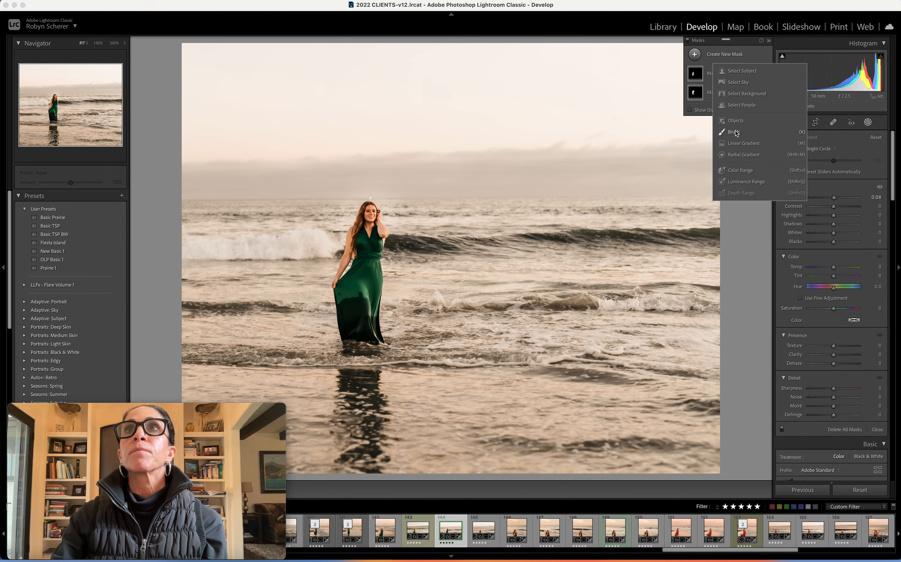
click(737, 155)
click(831, 180)
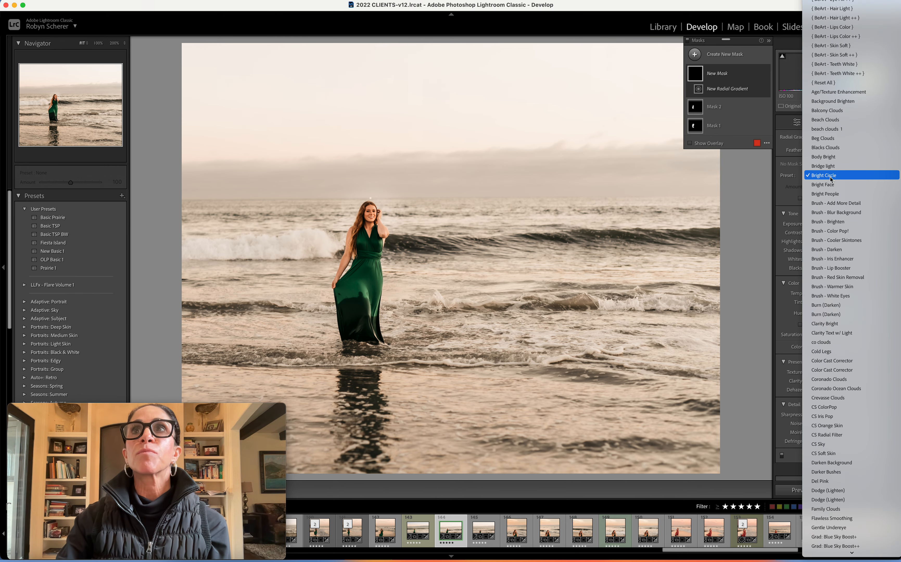
click(832, 179)
drag(358, 263, 421, 332)
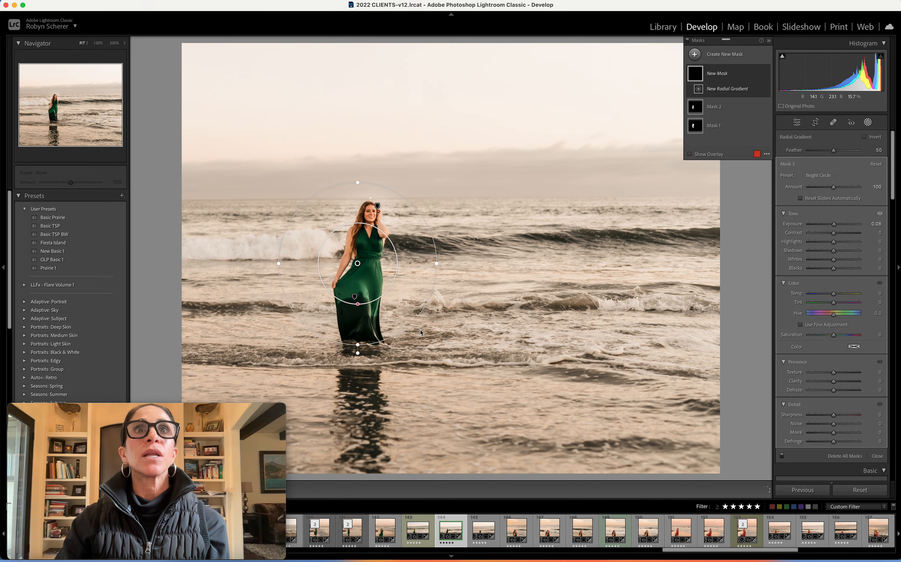
drag(357, 263, 370, 229)
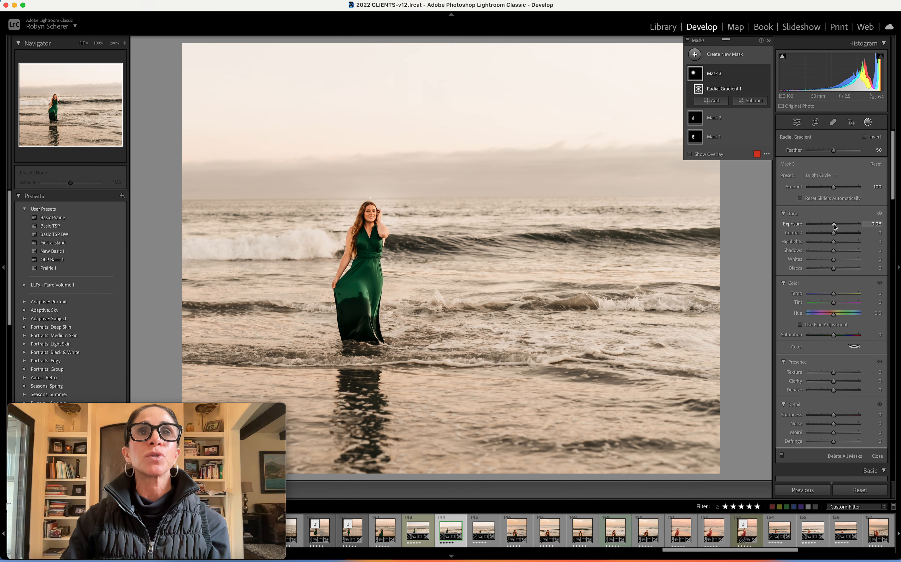
drag(834, 227, 837, 226)
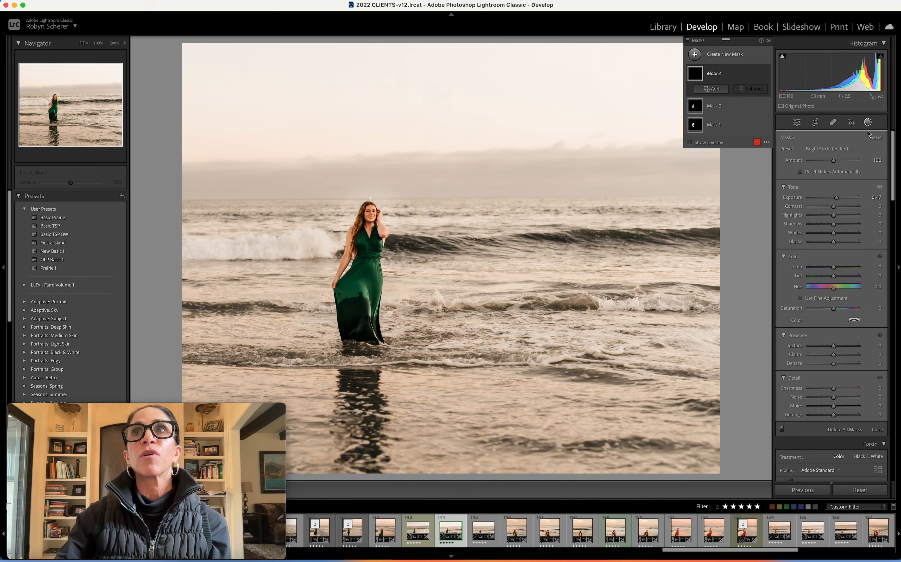
click(868, 122)
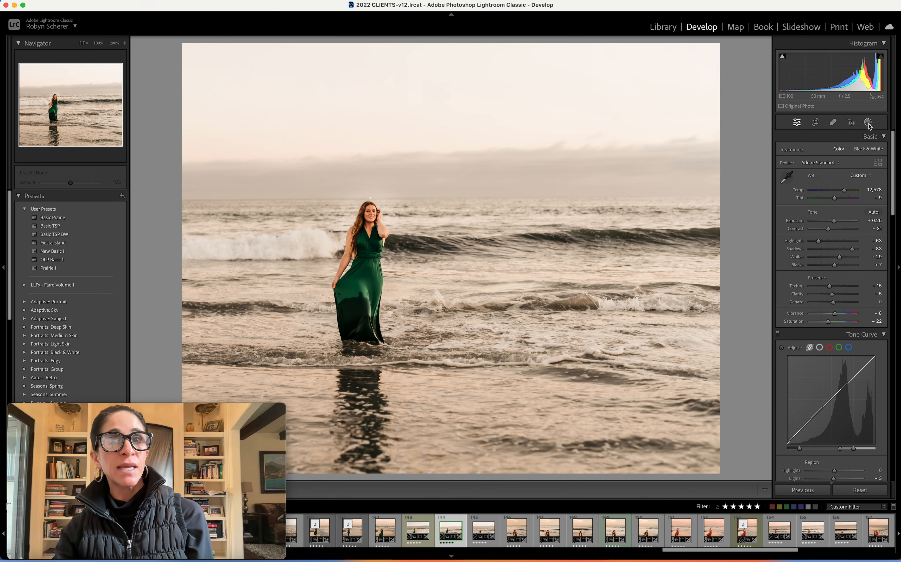